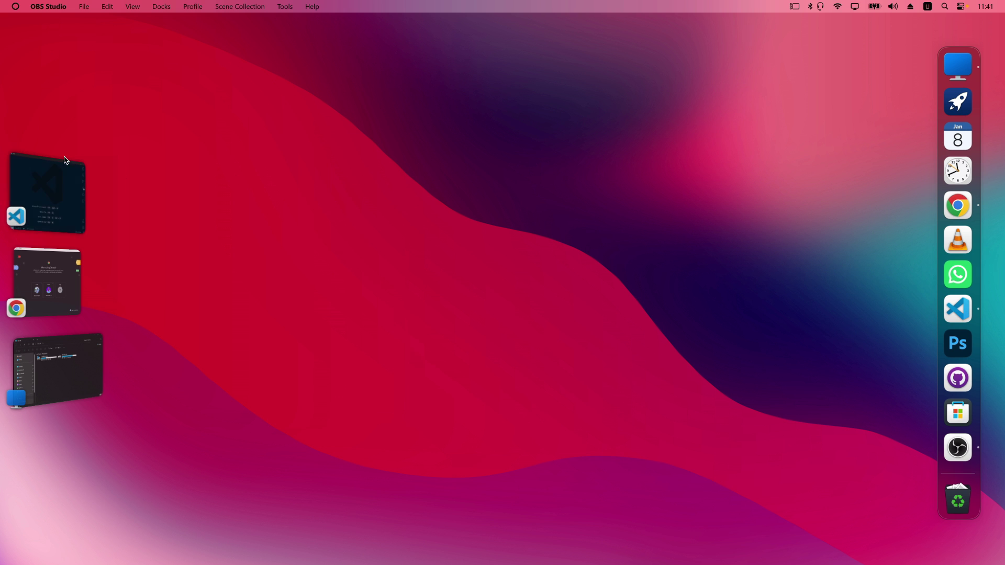
- Cycle through the File Explorer, Visual Studio Code and Chrome windows using the stage thumbnails, finishing on the empty desktop
left_click(57, 370)
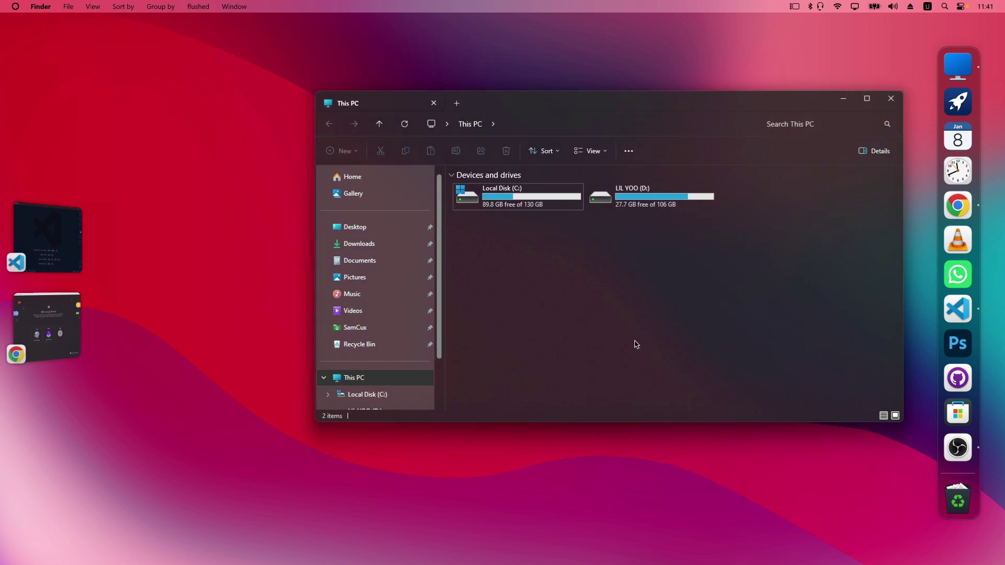
left_click(63, 218)
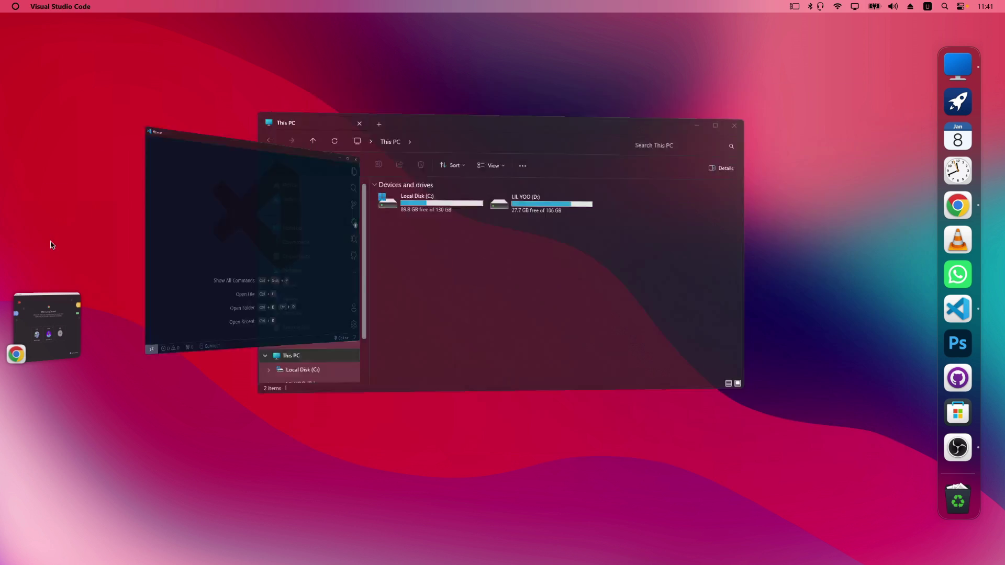
left_click(49, 338)
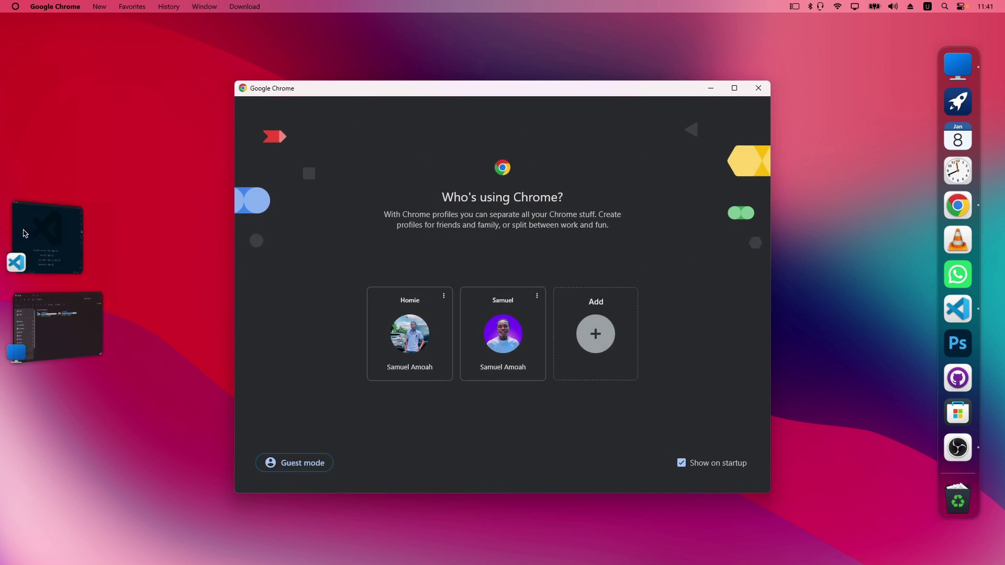
left_click(50, 335)
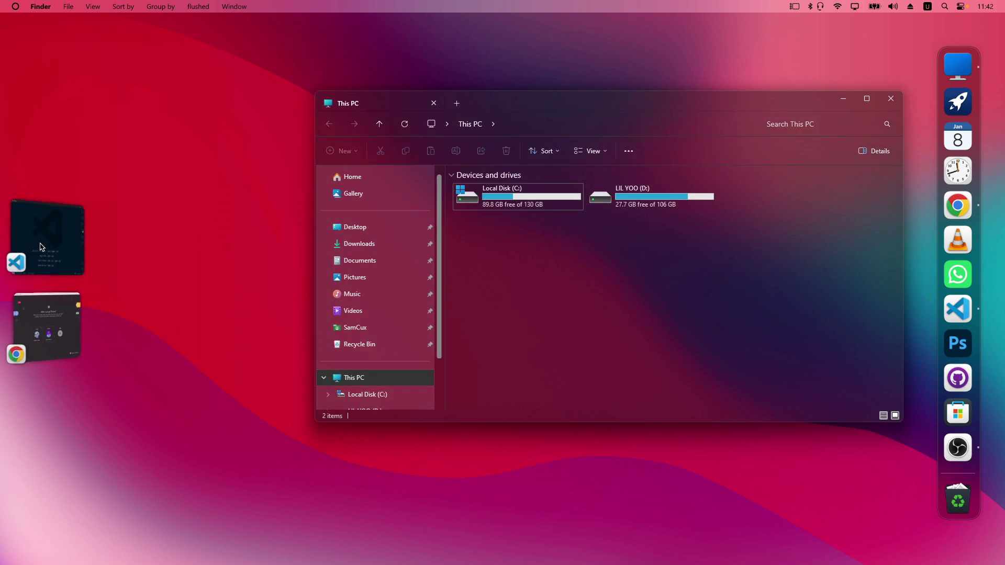
left_click(40, 234)
left_click(816, 304)
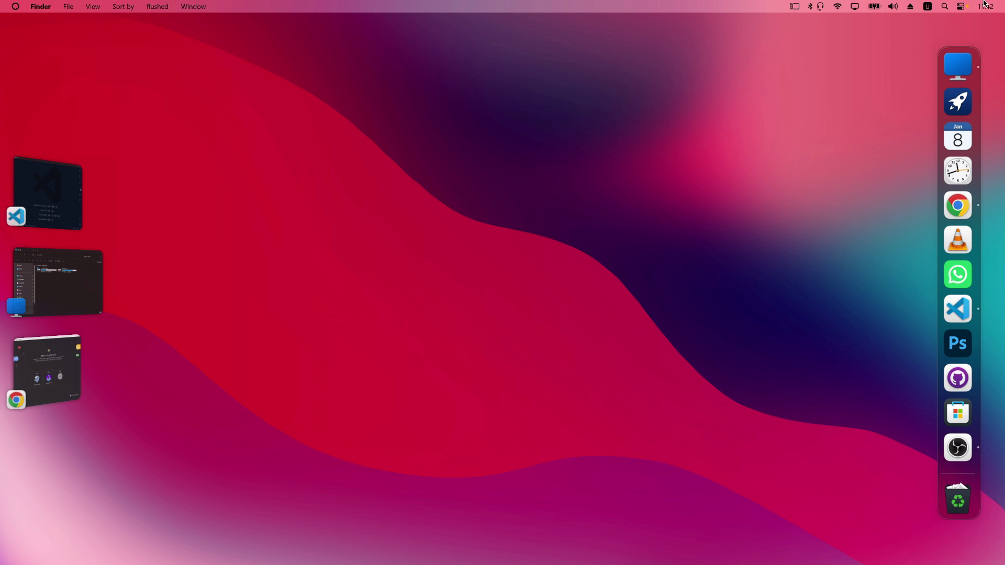
- Examine the control center and the Wi-Fi, sound, Bluetooth and battery status controls on the desktop
left_click(961, 7)
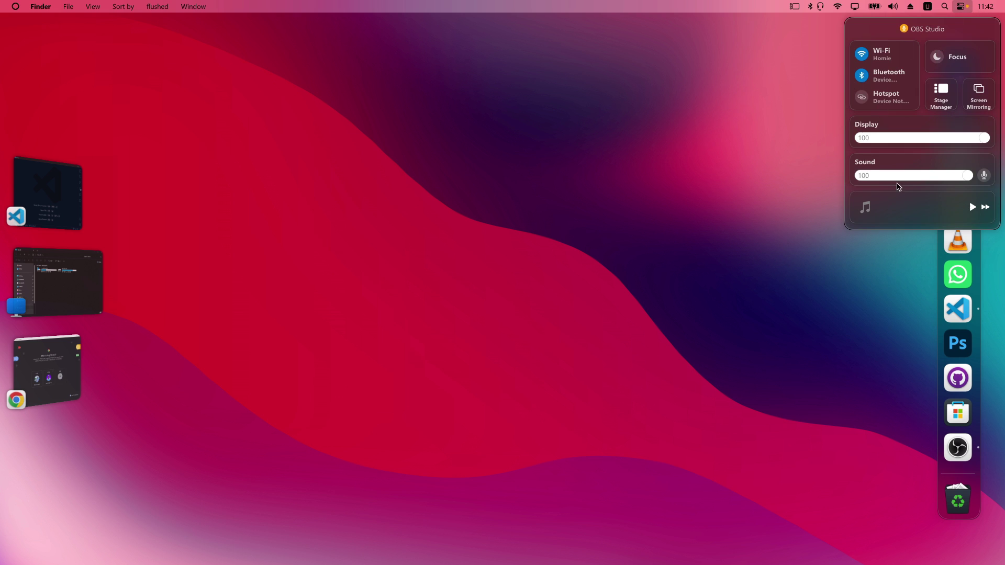
left_click(889, 60)
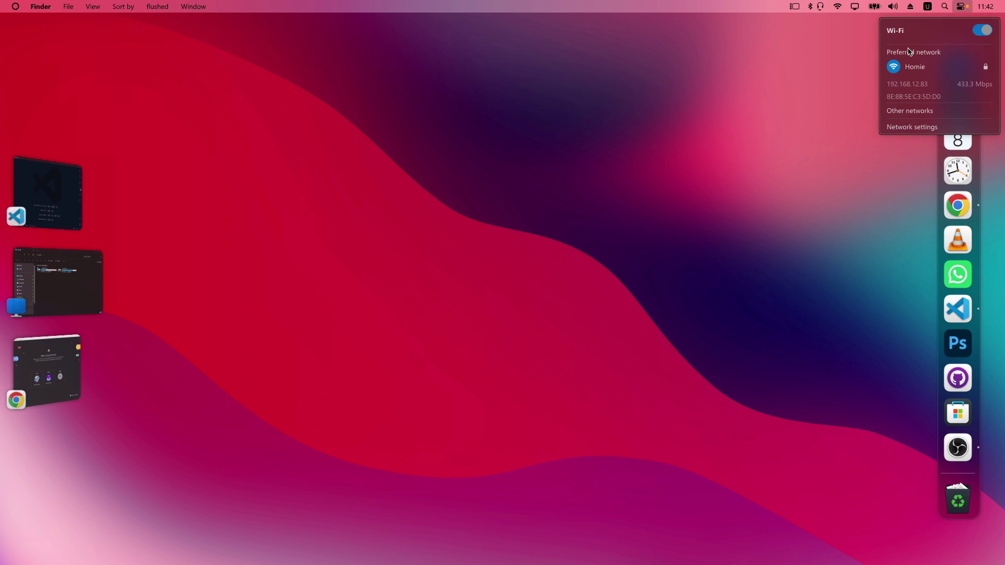
left_click(892, 7)
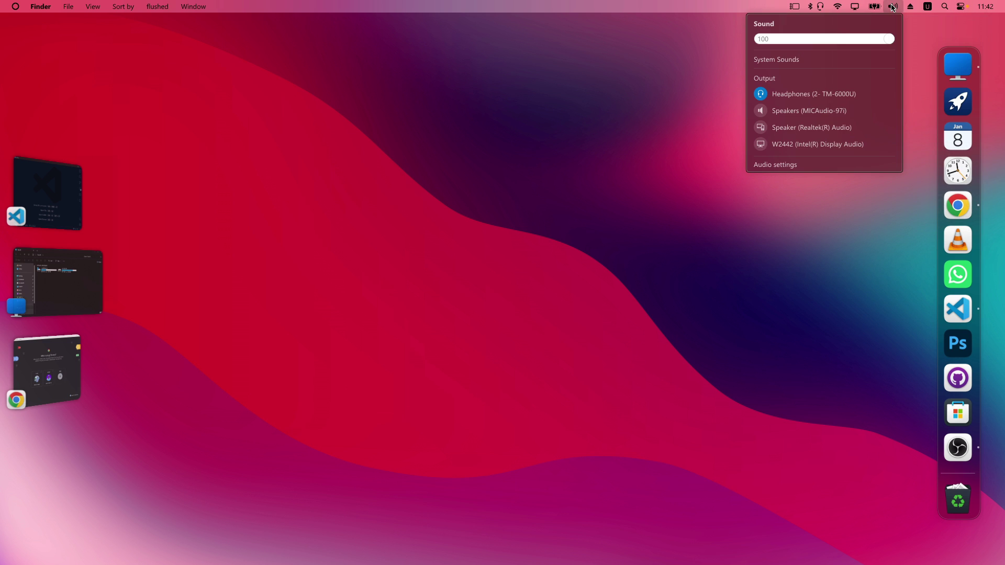
left_click(810, 6)
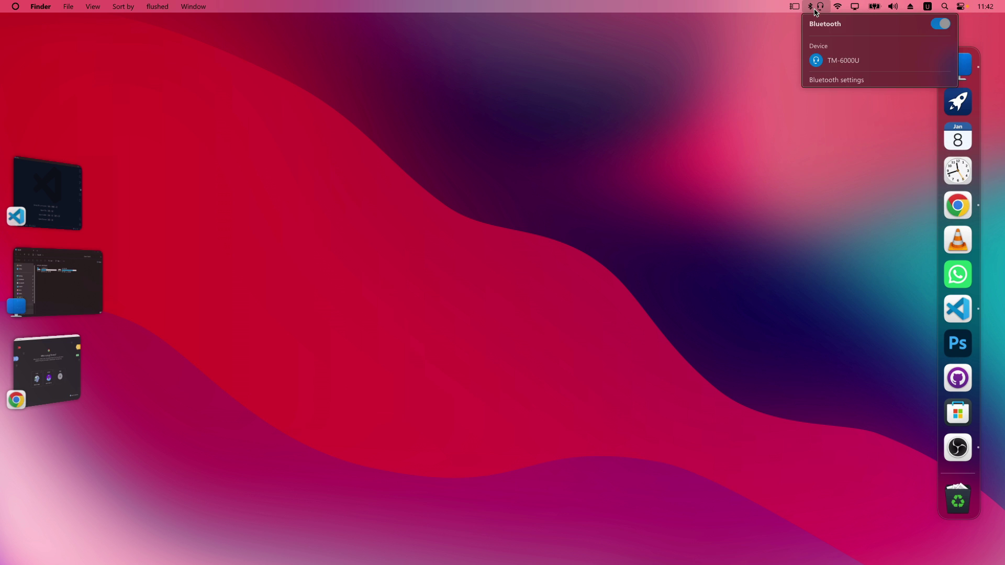
left_click(838, 4)
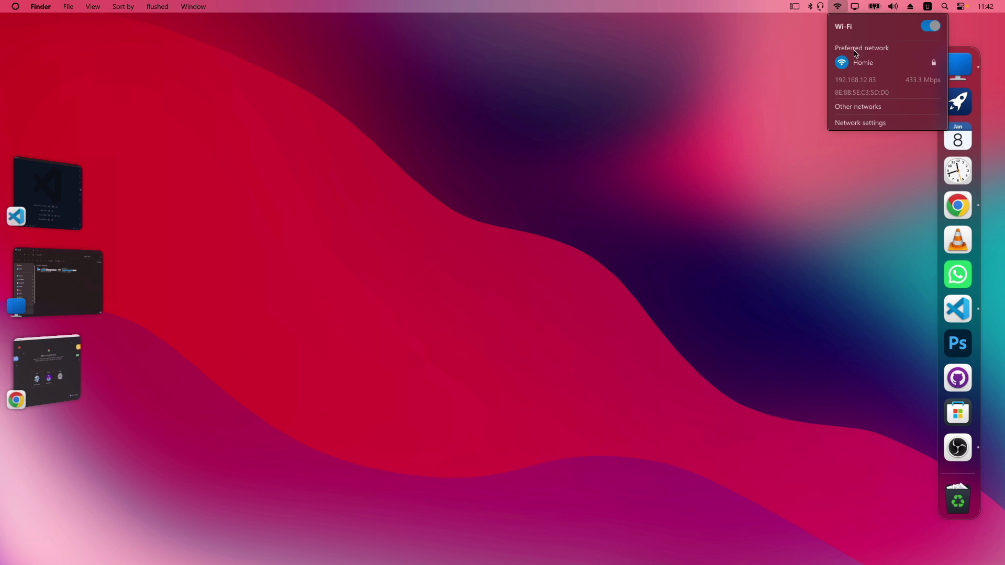
left_click(875, 11)
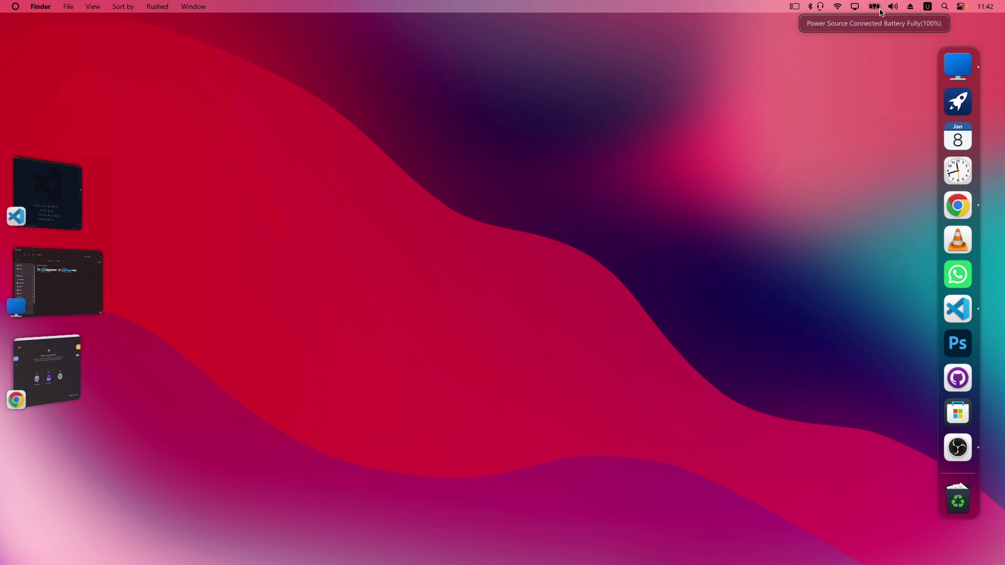
left_click(992, 6)
left_click(669, 65)
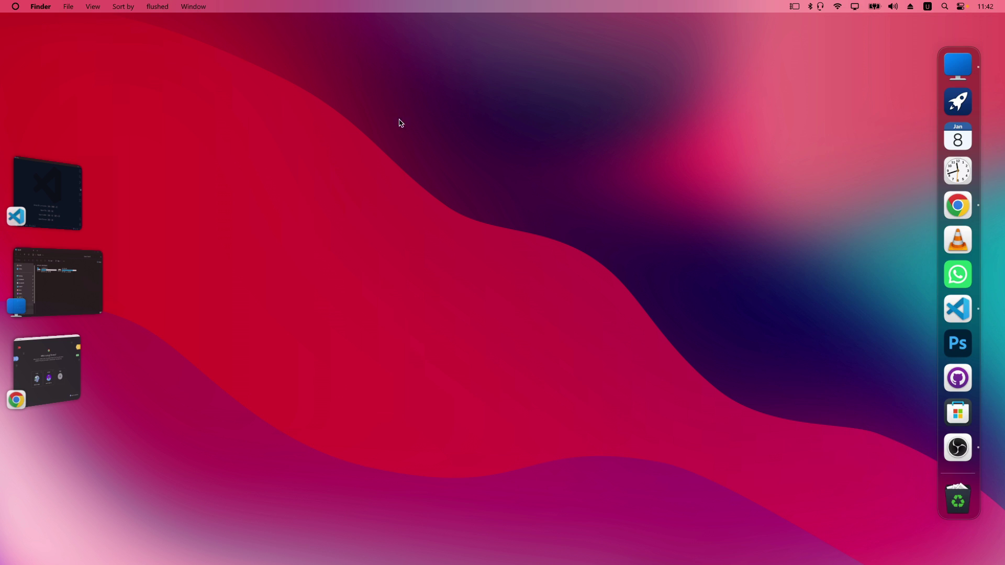
- Bring up the File Explorer window and view its Home and This PC locations with the transparent effect
left_click(81, 303)
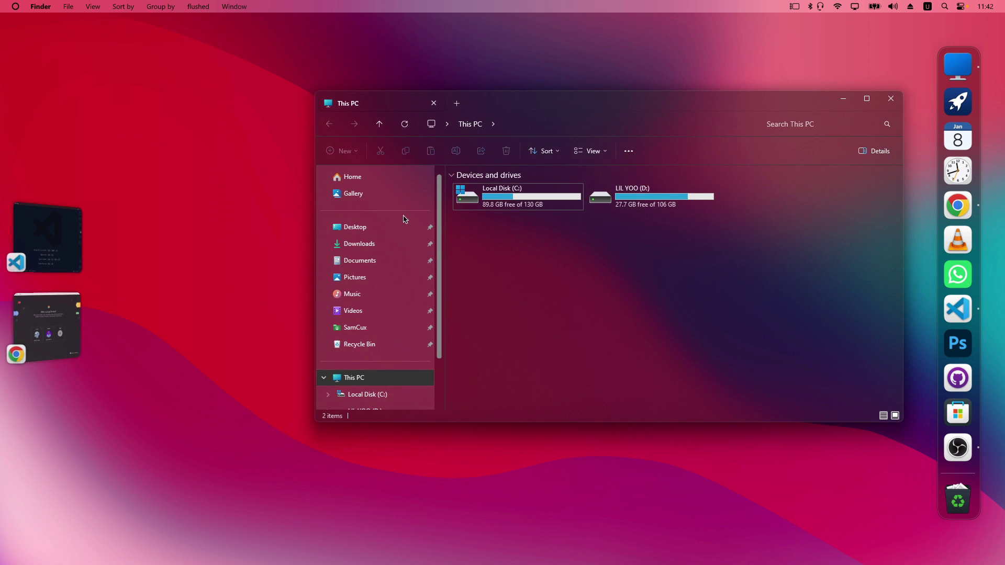
left_click(375, 176)
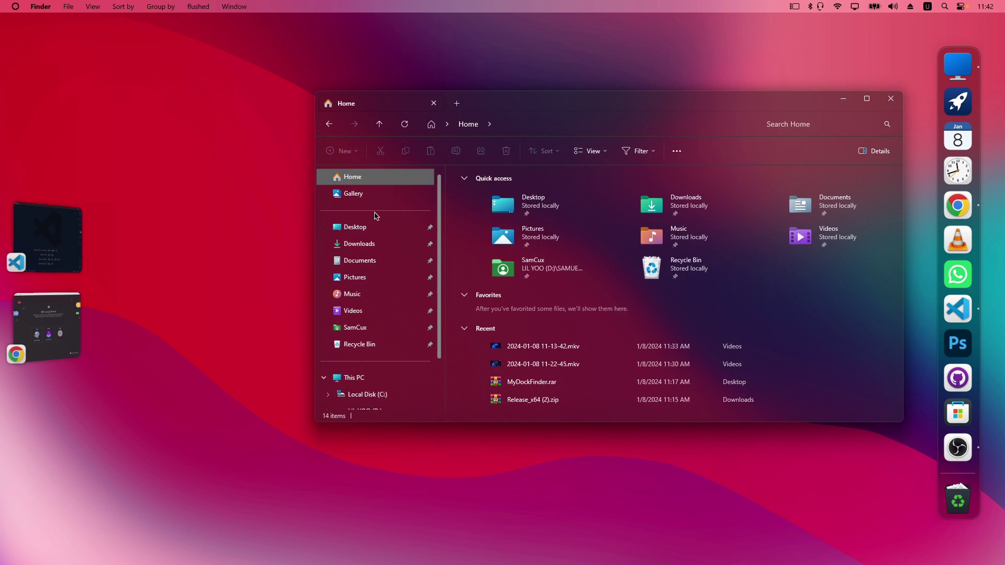
left_click(393, 378)
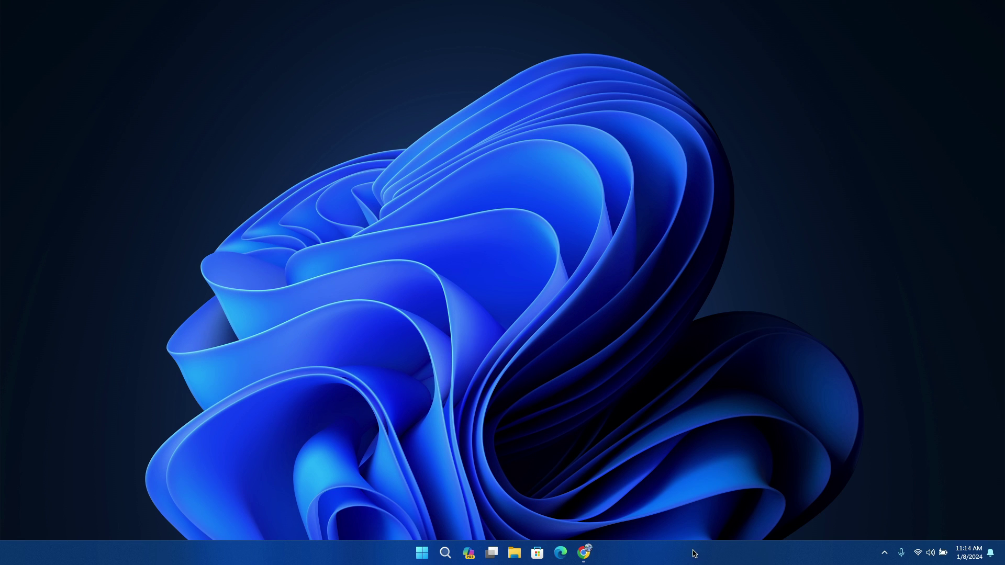
- Switch to Chrome and review the file list and README of the Maplespe/ExplorerBlurMica repository on GitHub
left_click(583, 552)
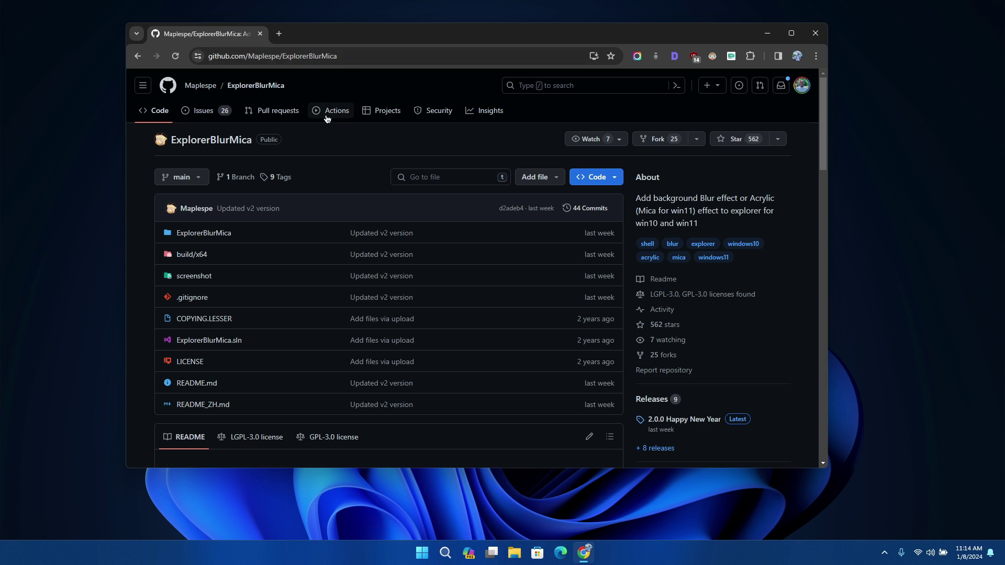
scroll(225, 314, "down", 3)
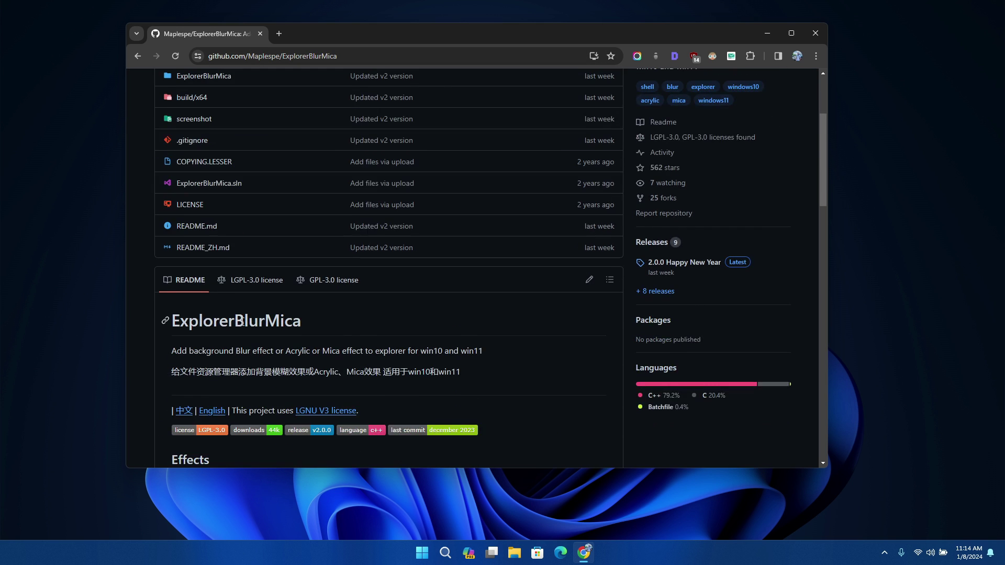
scroll(246, 316, "up", 3)
scroll(320, 267, "down", 8)
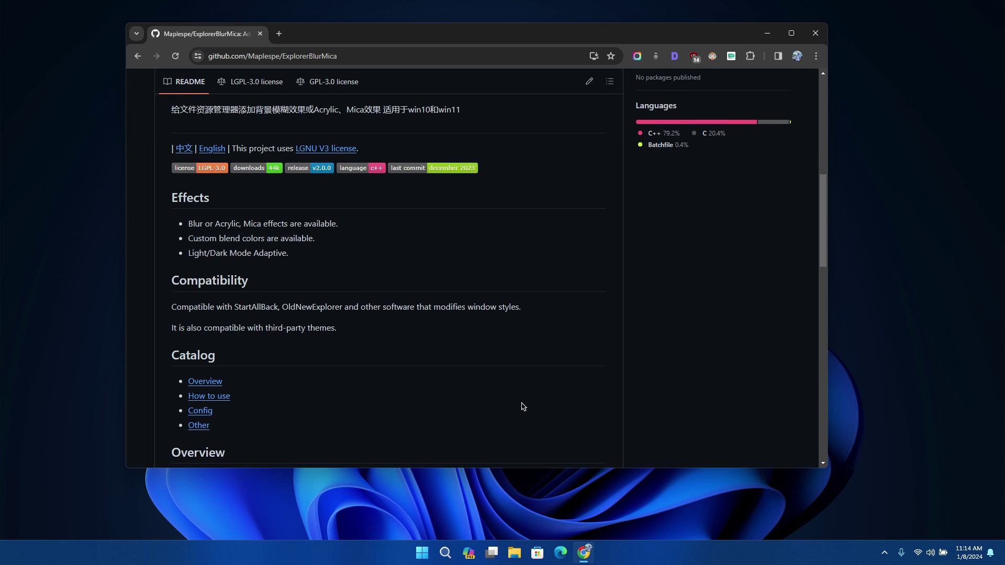
scroll(725, 278, "down", 5)
scroll(724, 283, "up", 10)
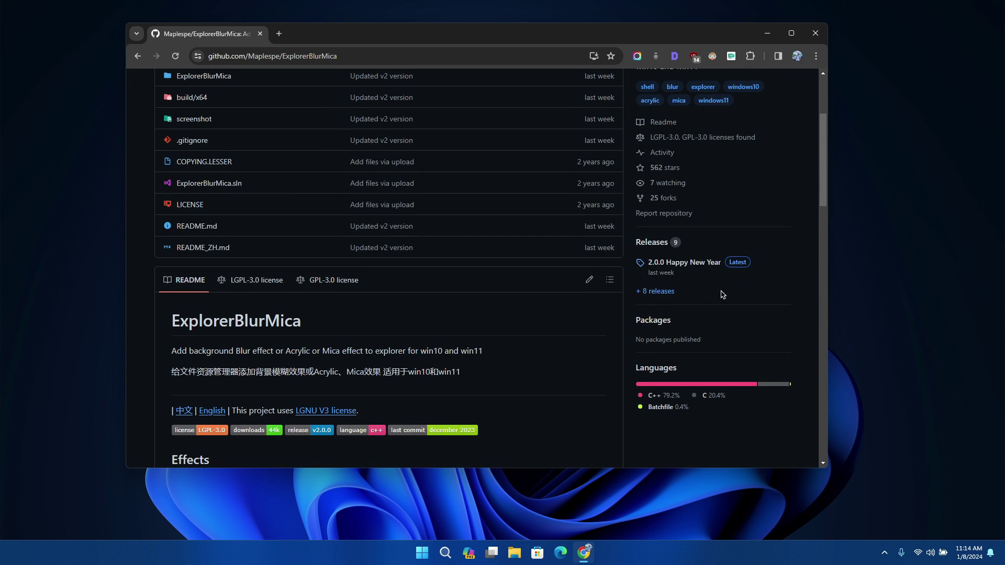
scroll(722, 295, "up", 3)
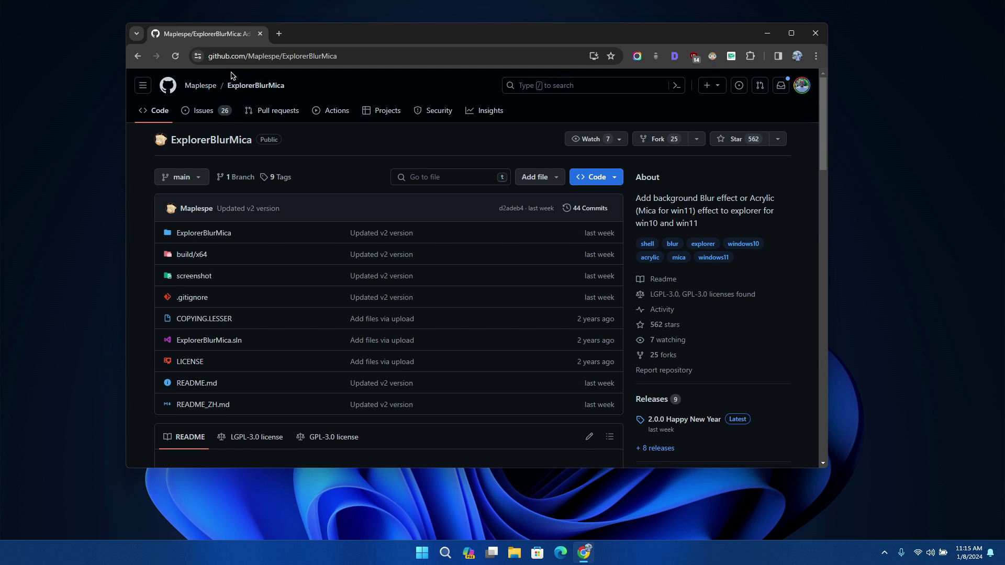
- Download Release_x64.zip from the assets of the repository's latest release, 2.0.0 Happy New Year
scroll(528, 316, "down", 4)
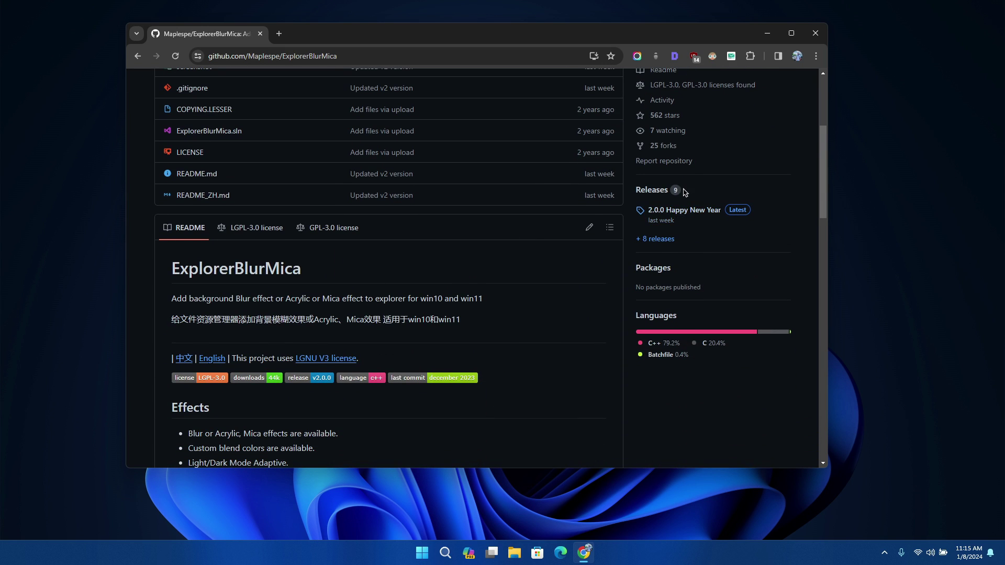
left_click(656, 212)
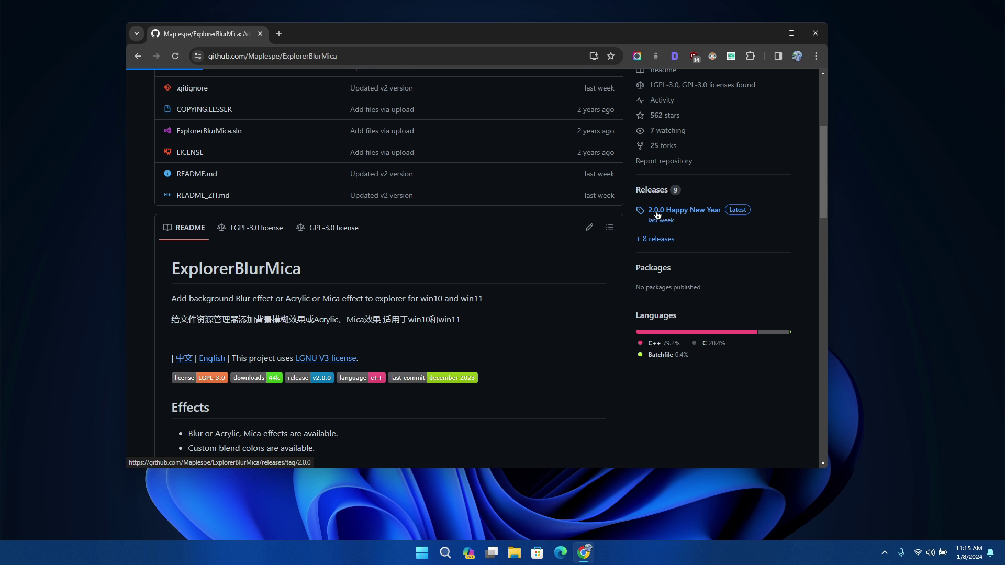
scroll(301, 293, "down", 2)
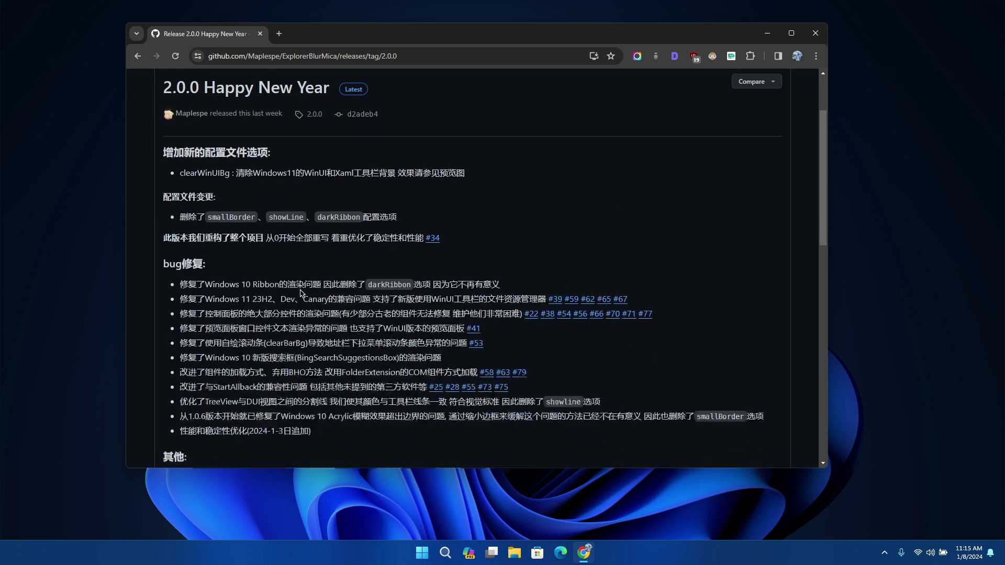
scroll(301, 293, "down", 10)
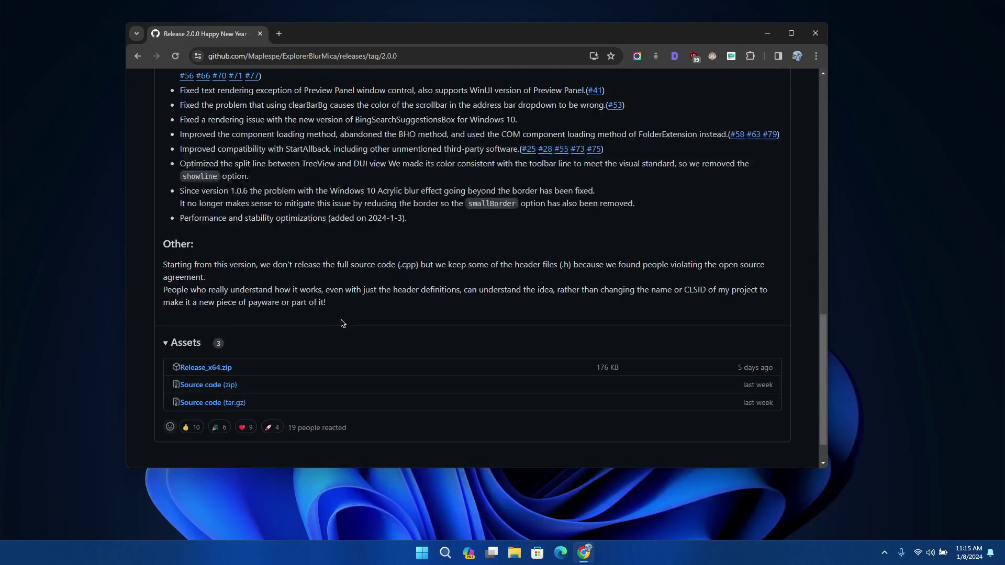
left_click(198, 369)
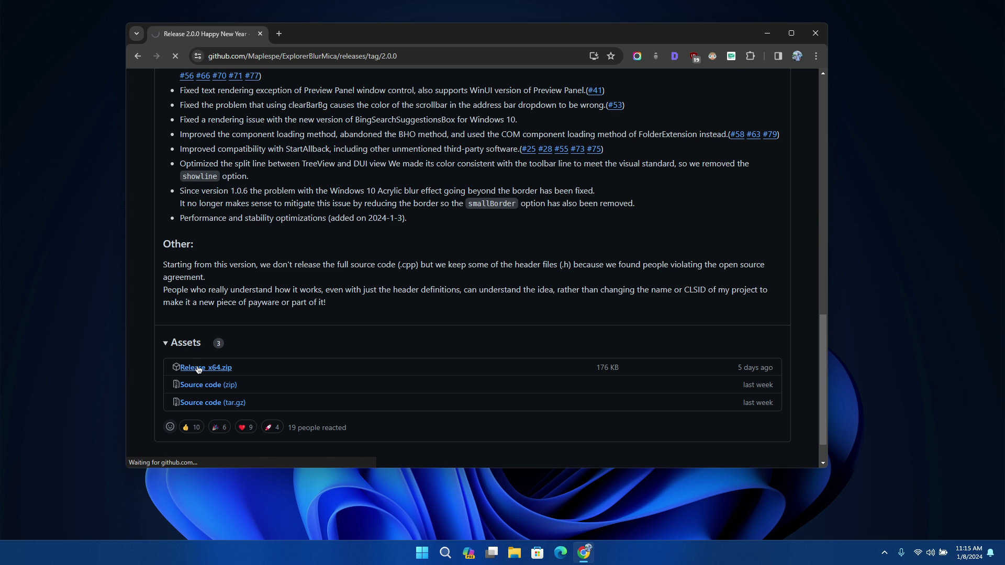
- Open the newly downloaded Release_x64 archive in WinRAR, close the browser, extract the Release folder to the desktop and close the archive
left_click(758, 56)
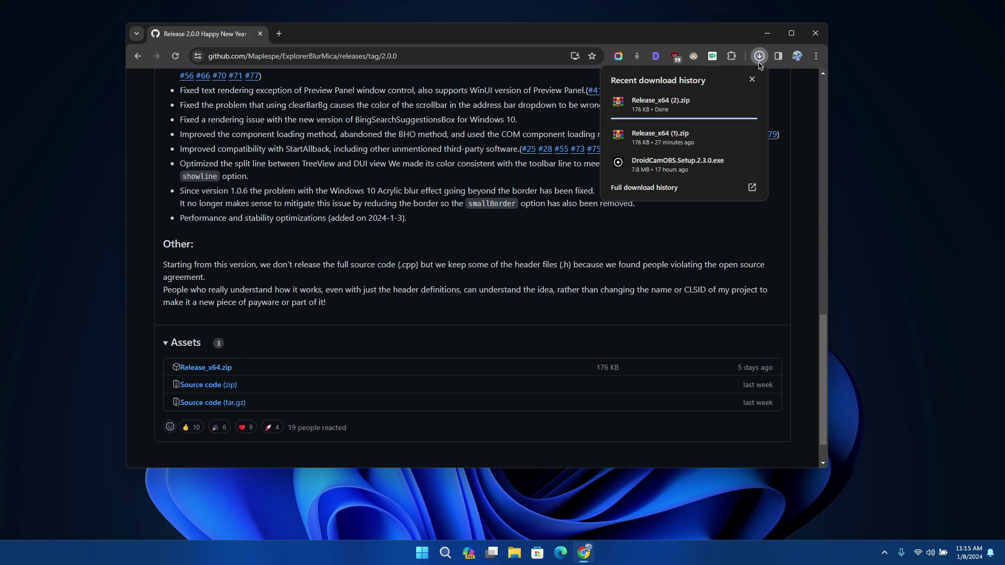
left_click(659, 104)
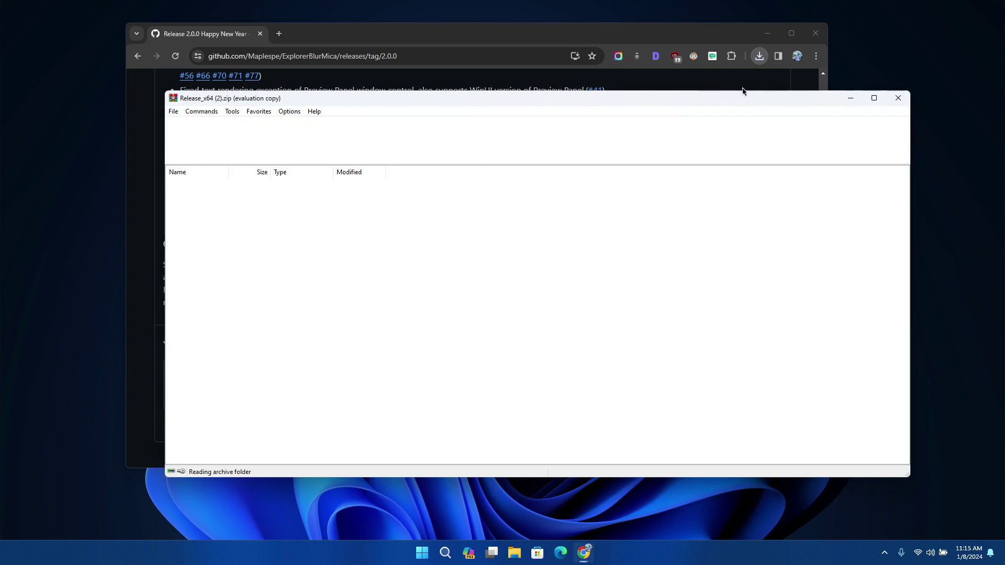
left_click(815, 33)
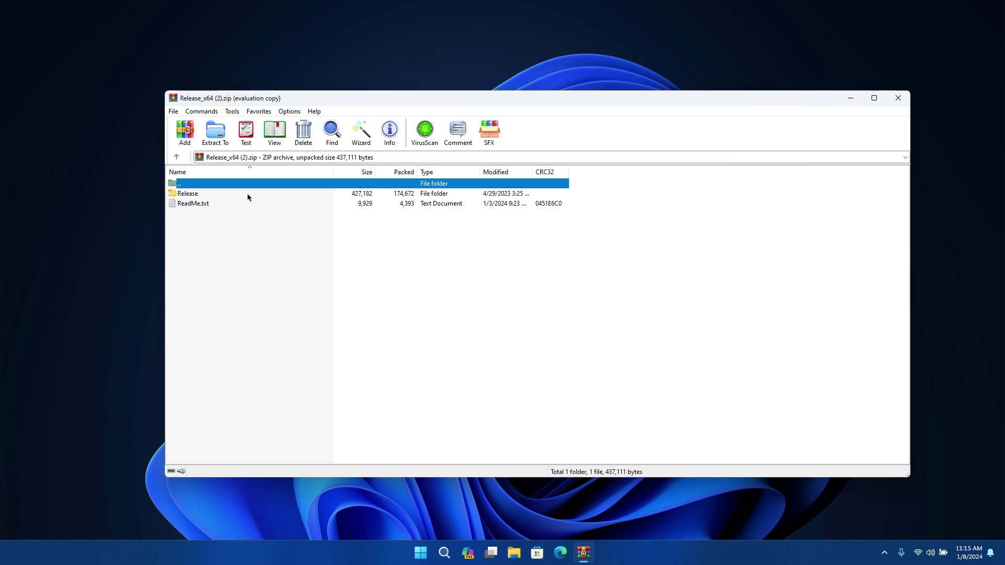
left_click(185, 194)
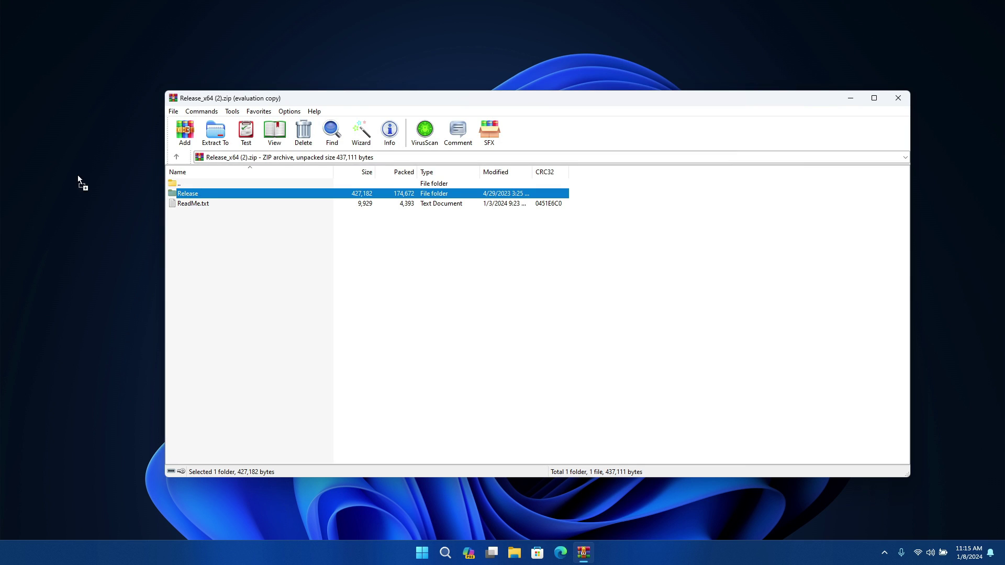
left_click_drag(90, 124, 96, 126)
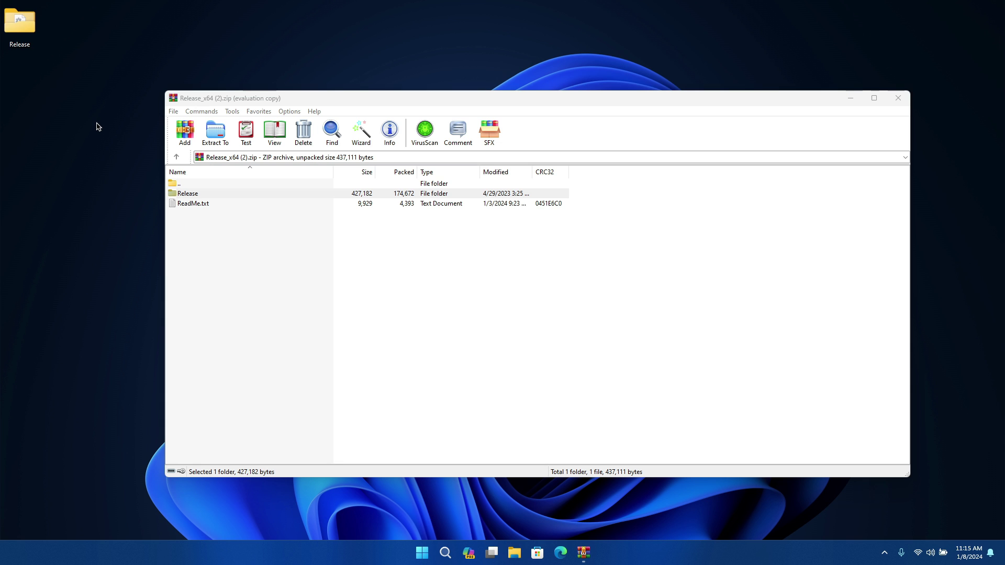
left_click(898, 97)
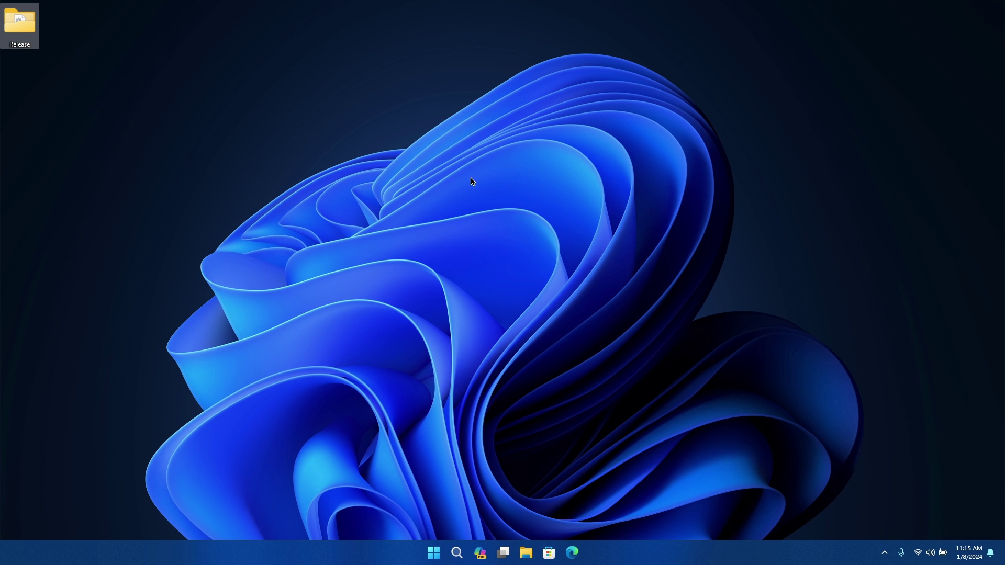
- Look over the files in the extracted Release folder and create a folder named tweak on Local Disk (C:)
double_click(16, 21)
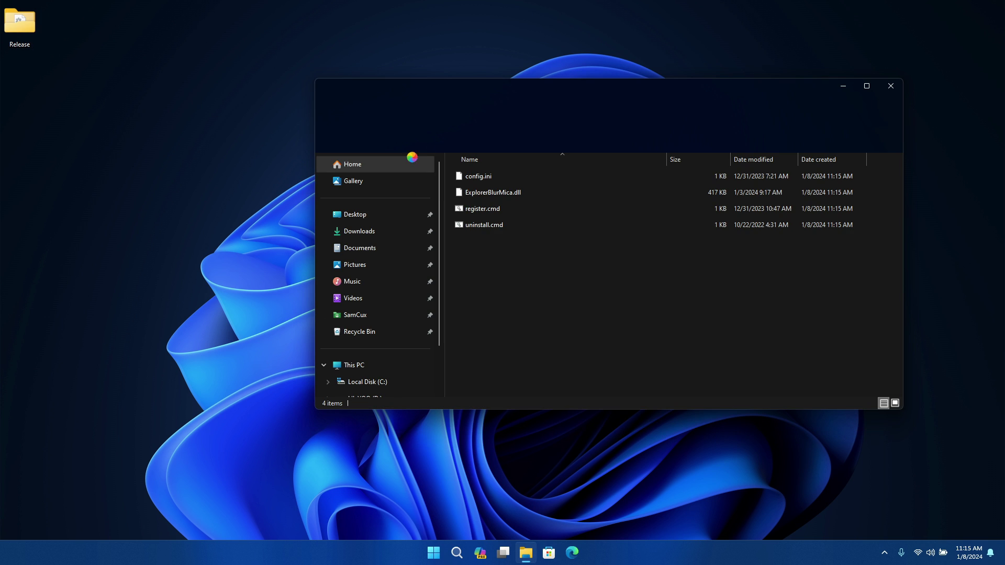
left_click_drag(490, 274, 524, 173)
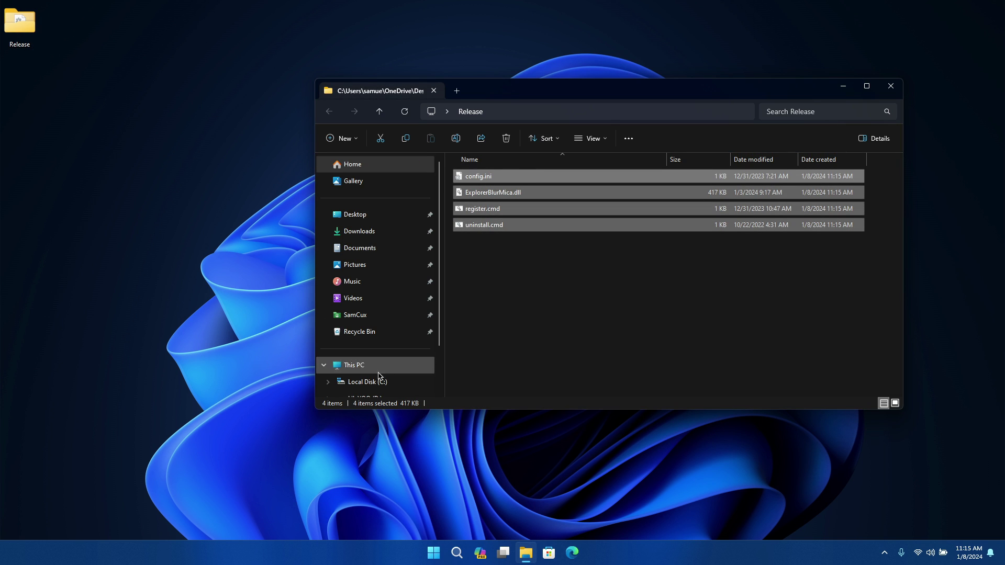
scroll(382, 378, "down", 2)
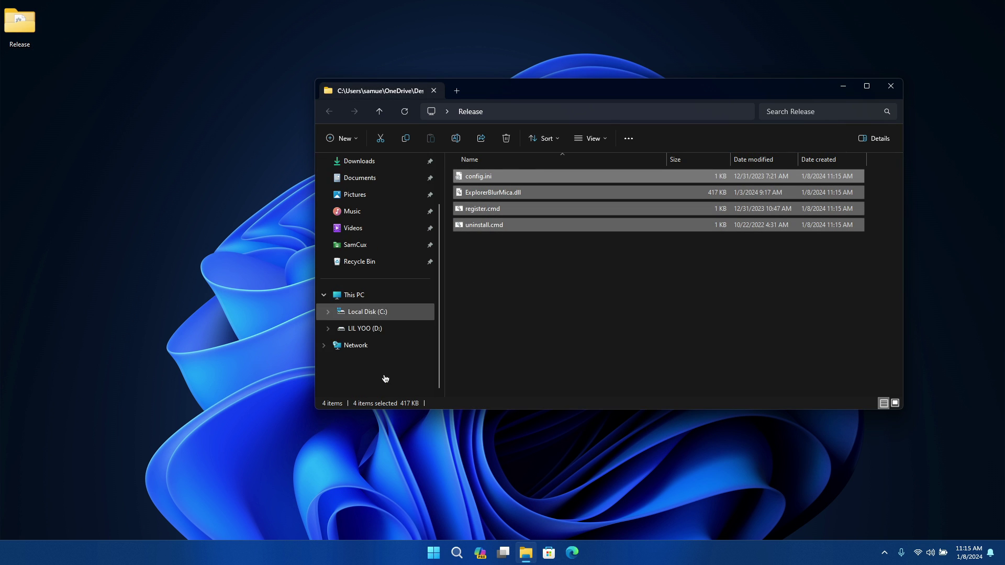
left_click(375, 314)
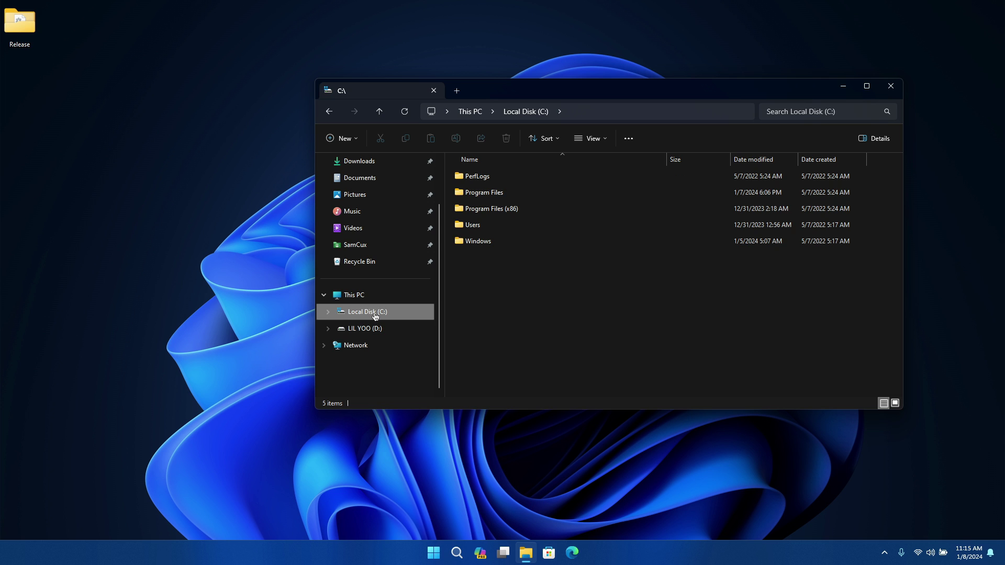
right_click(580, 300)
mouse_move(683, 388)
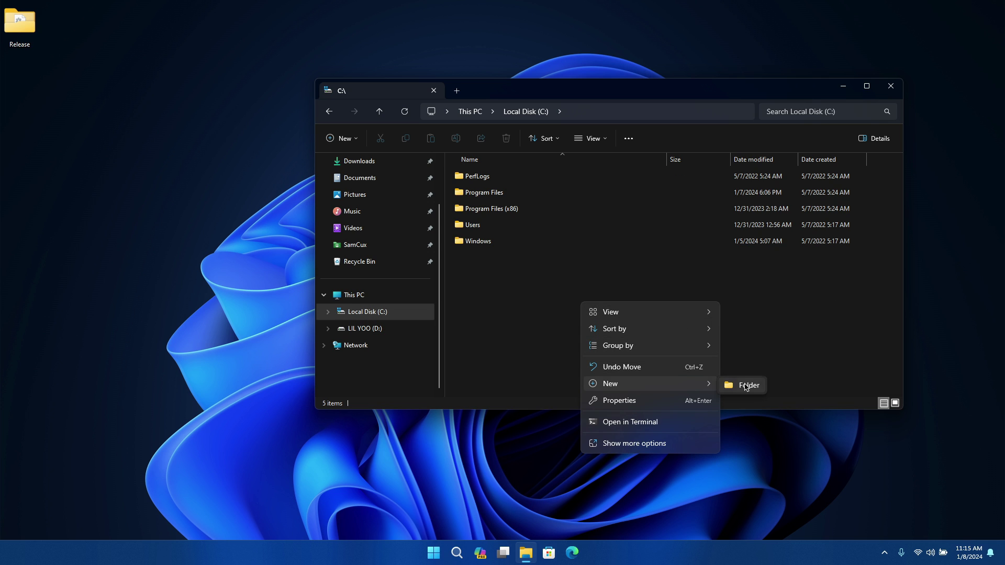
left_click(743, 386)
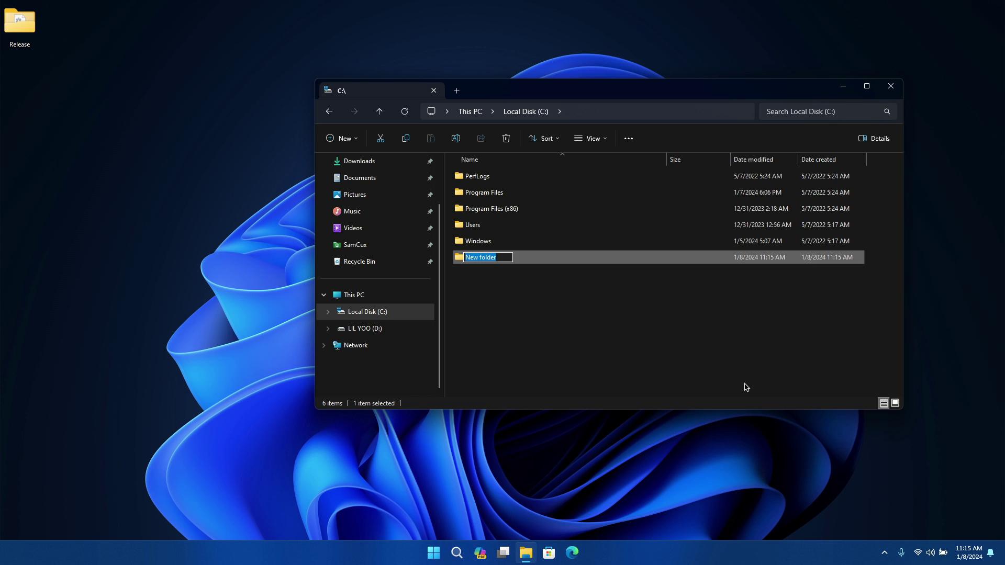
type("tweak")
key("Return")
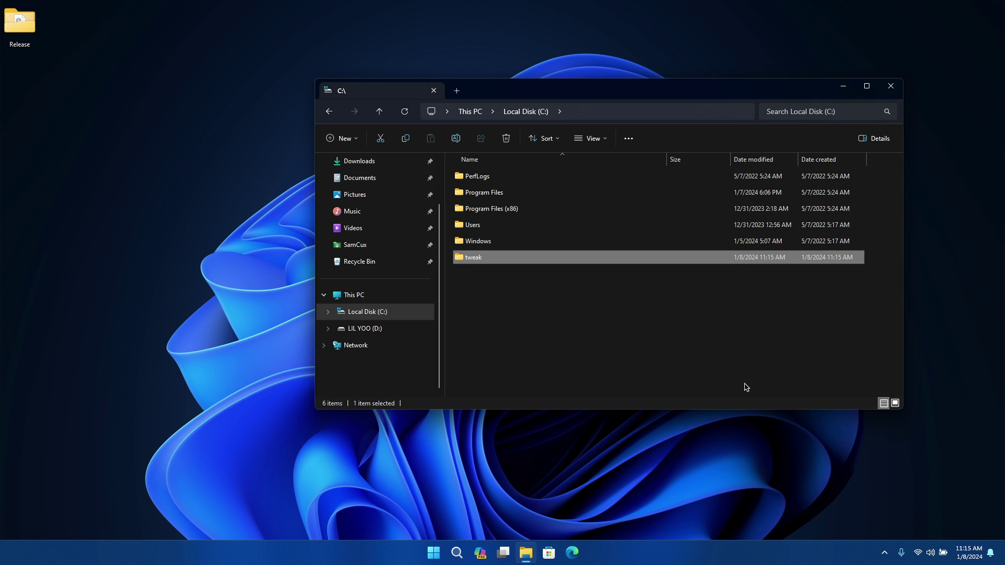
- Move the Release folder from the desktop into C:\tweak and reopen the tweak folder from the root of the C: drive
double_click(471, 262)
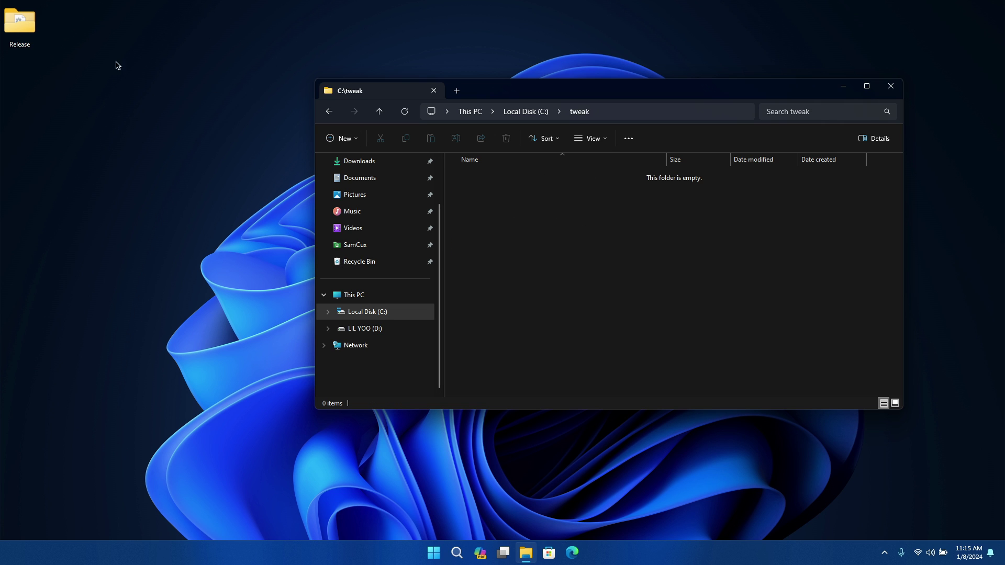
left_click_drag(7, 20, 652, 240)
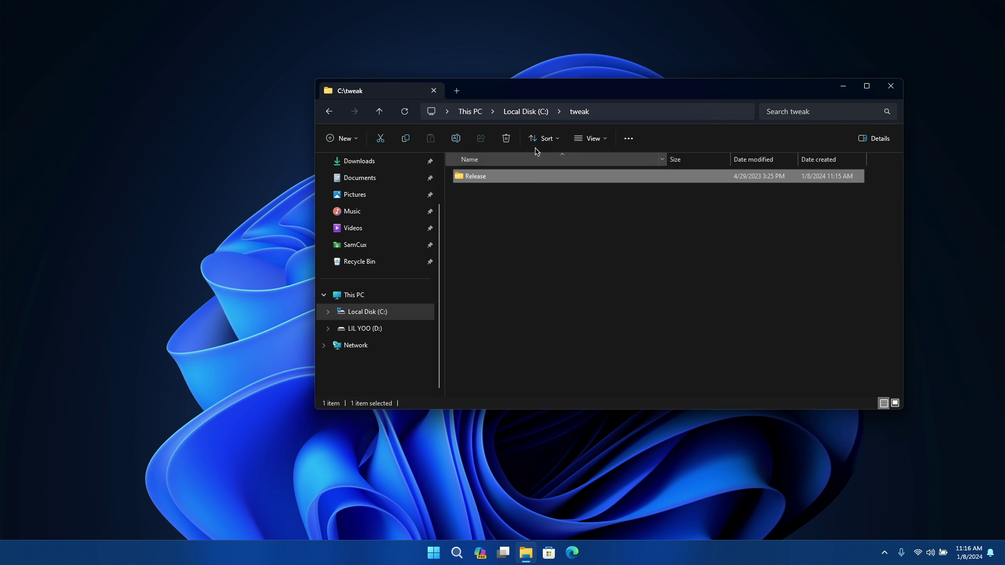
left_click(539, 111)
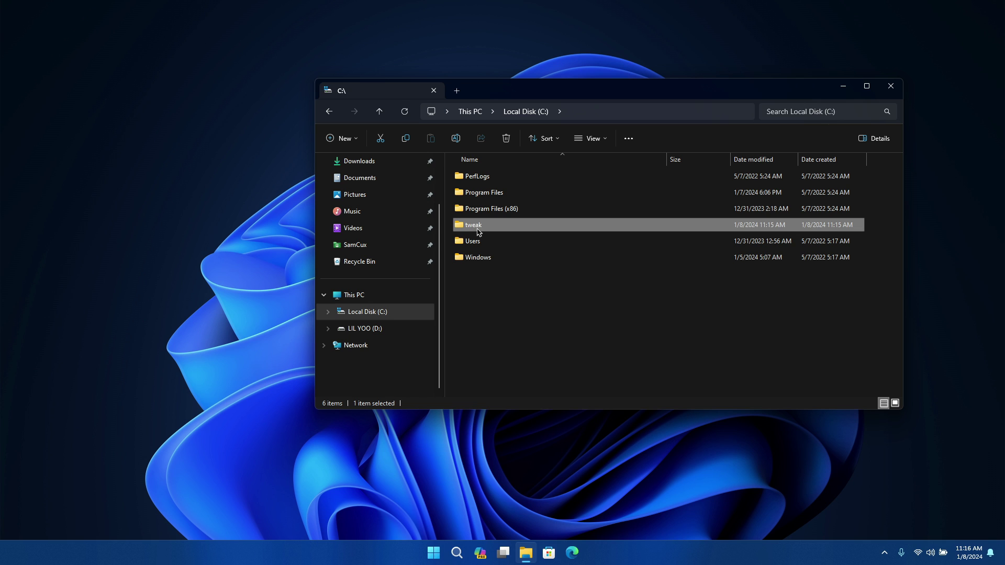
left_click(477, 229)
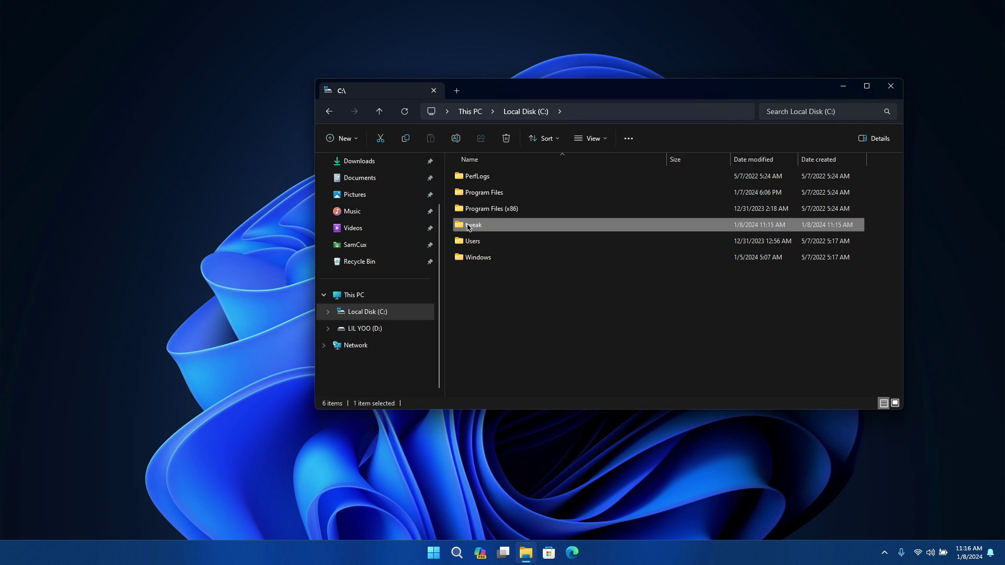
left_click(512, 232)
double_click(499, 230)
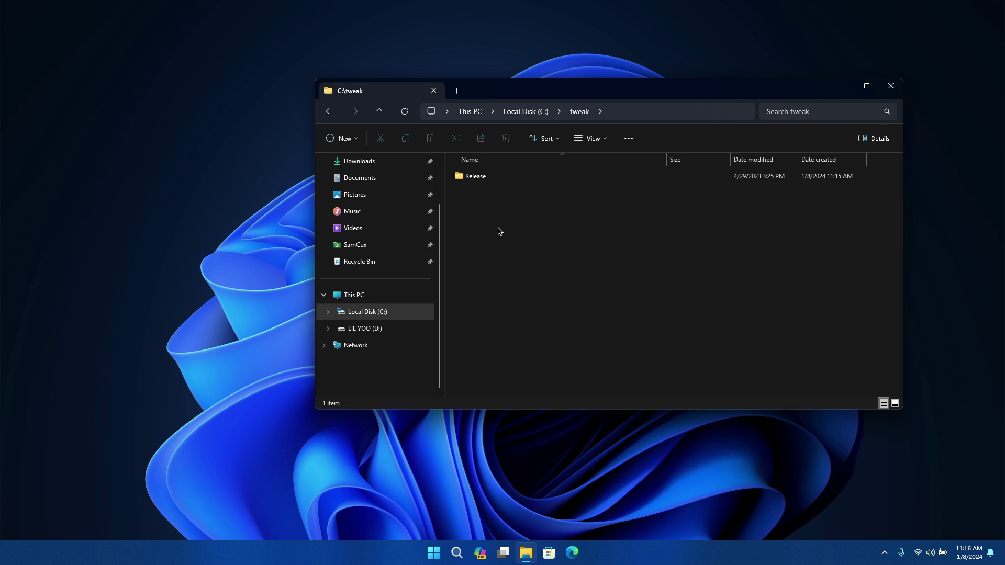
- Run register.cmd from the Release folder as administrator and acknowledge the RegSvr32 message
double_click(498, 177)
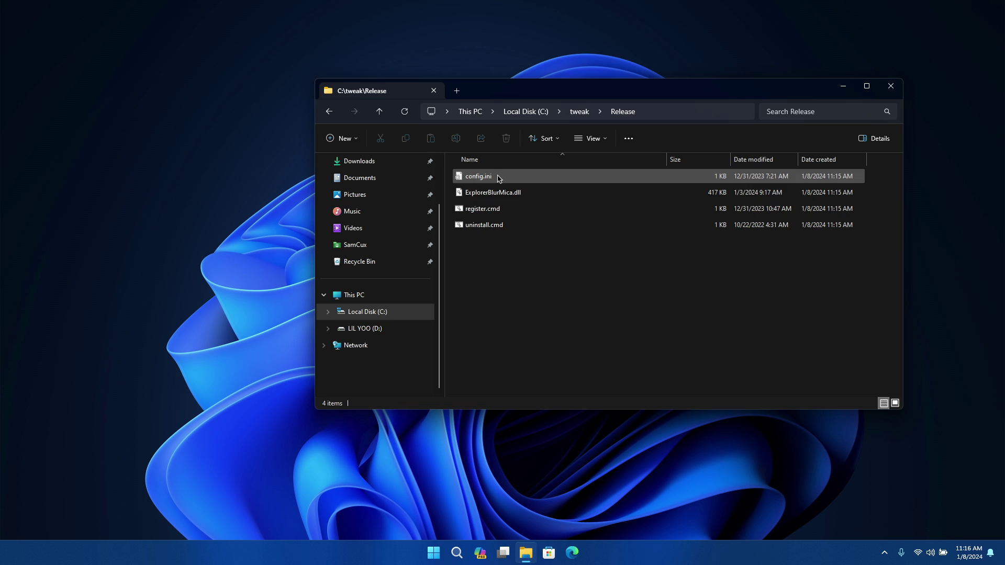
left_click(512, 211)
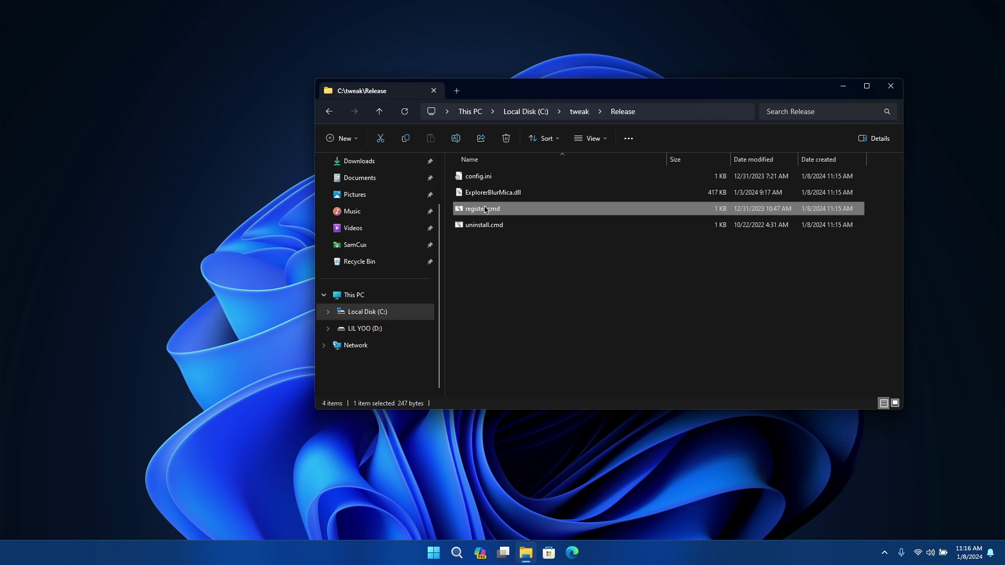
right_click(526, 220)
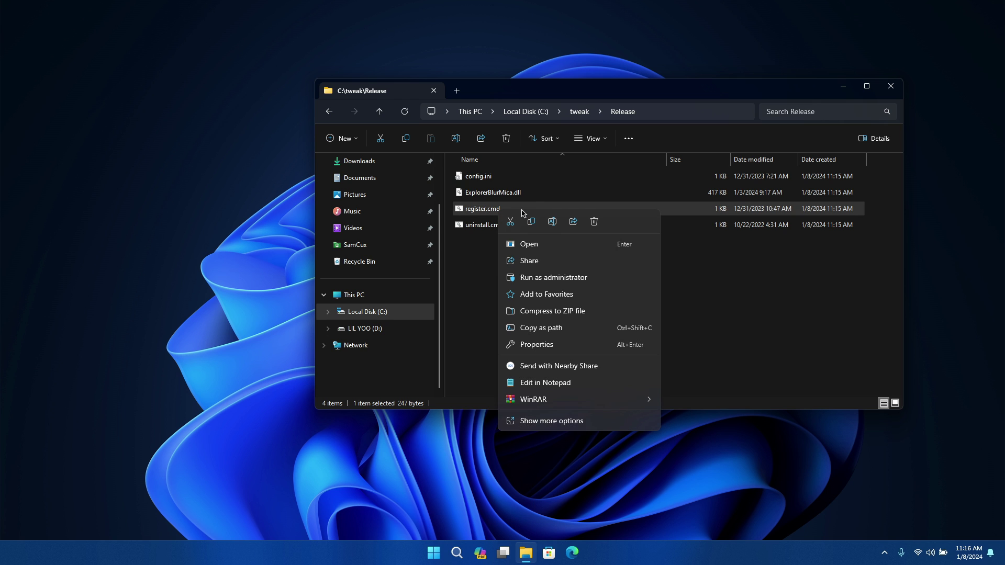
left_click(560, 278)
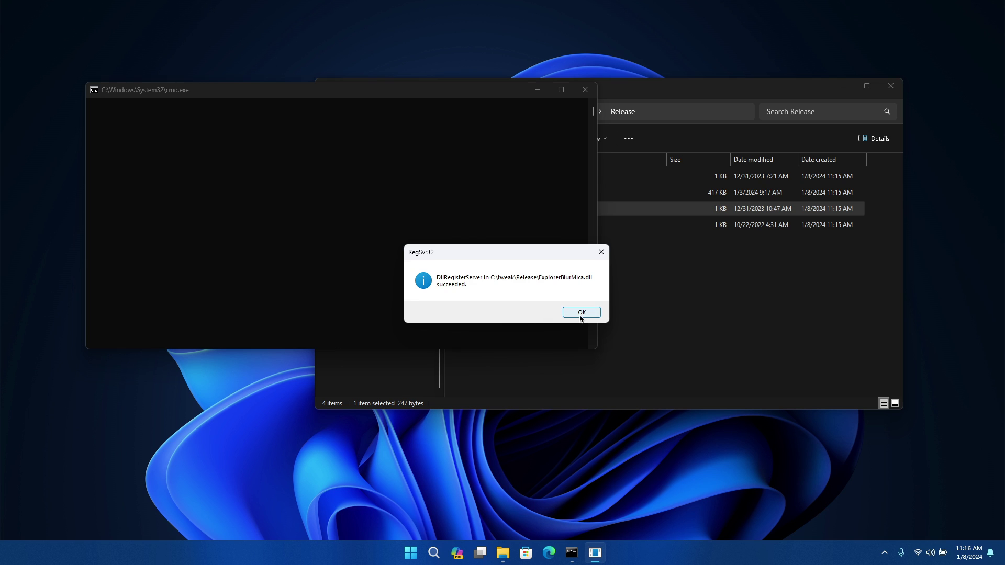
left_click(580, 314)
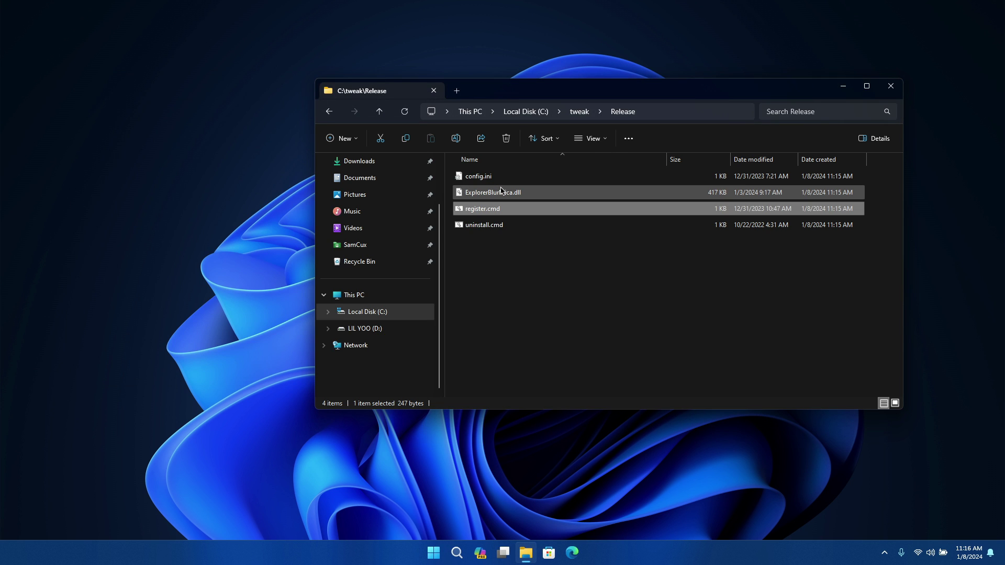
- Close and reopen File Explorer to check the transparent effect on This PC, and close the window again
left_click(890, 88)
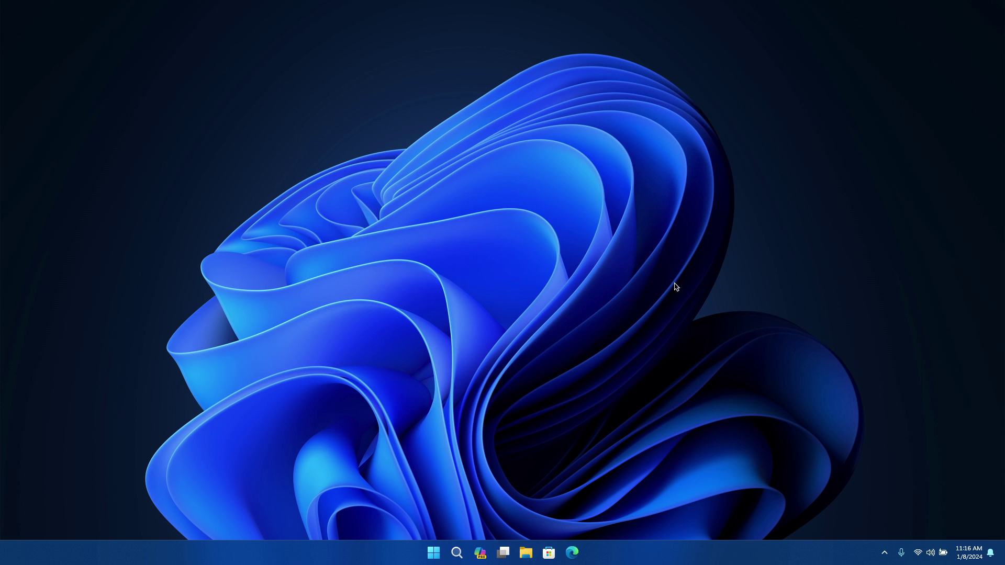
left_click(526, 553)
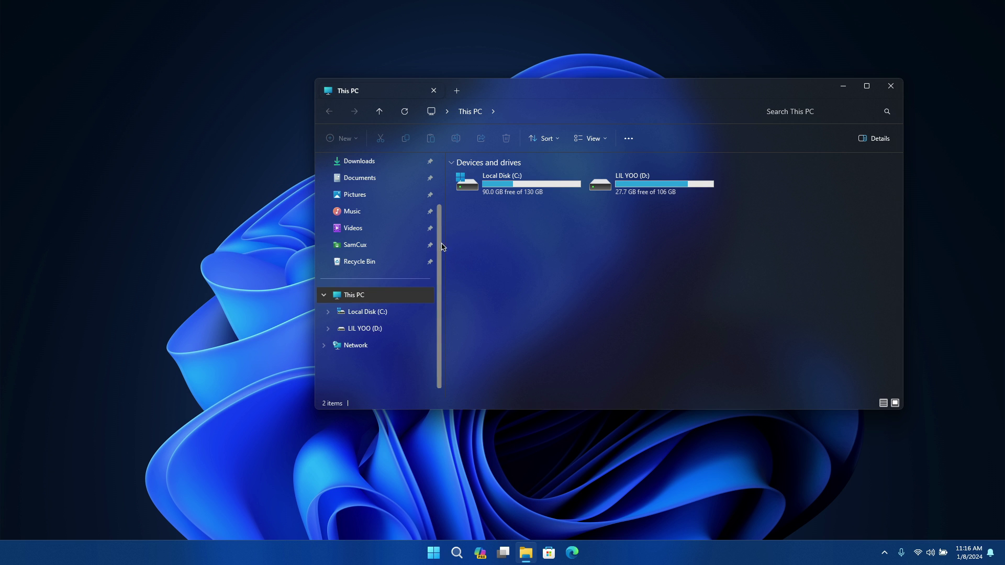
scroll(413, 217, "up", 1)
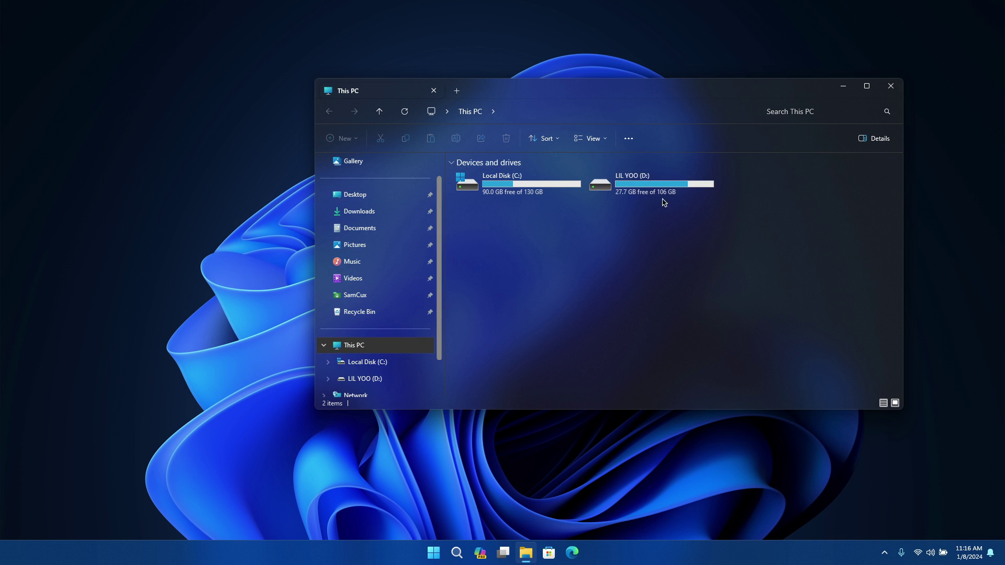
left_click(891, 85)
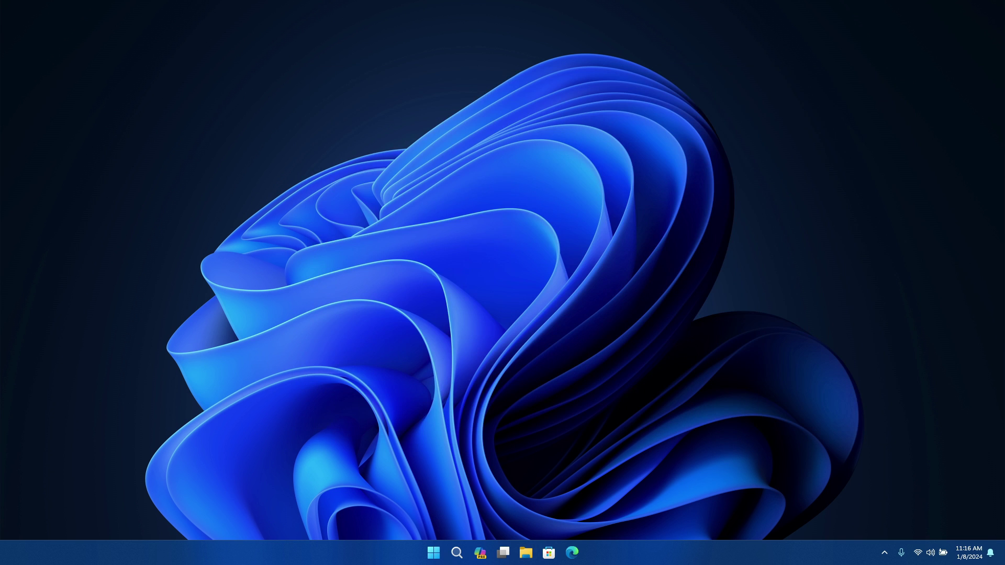
left_click_drag(209, 459, 282, 112)
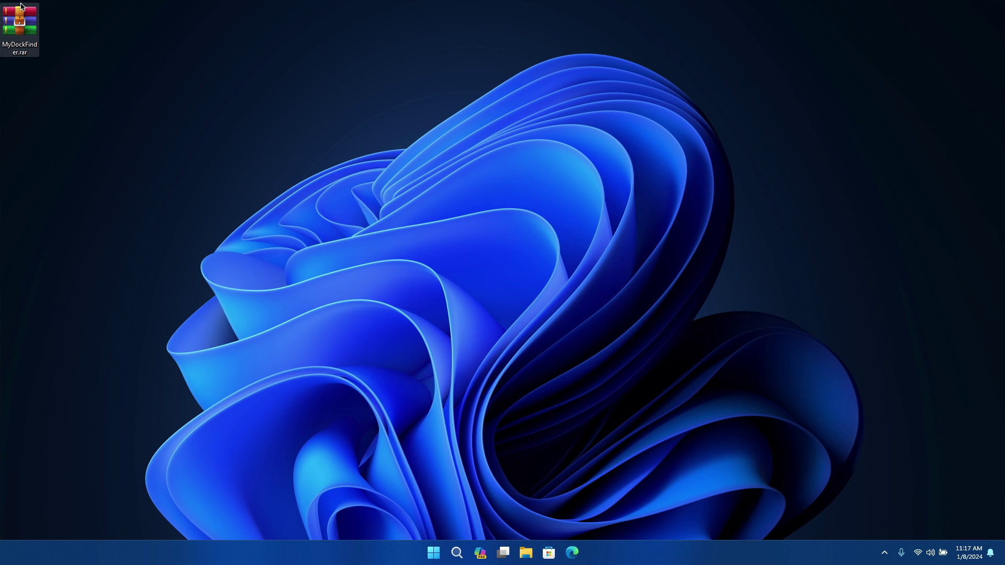
- Extract the MyDockFinder folder from MyDockFinder.rar to the desktop, and look through the extracted folder's contents
double_click(19, 37)
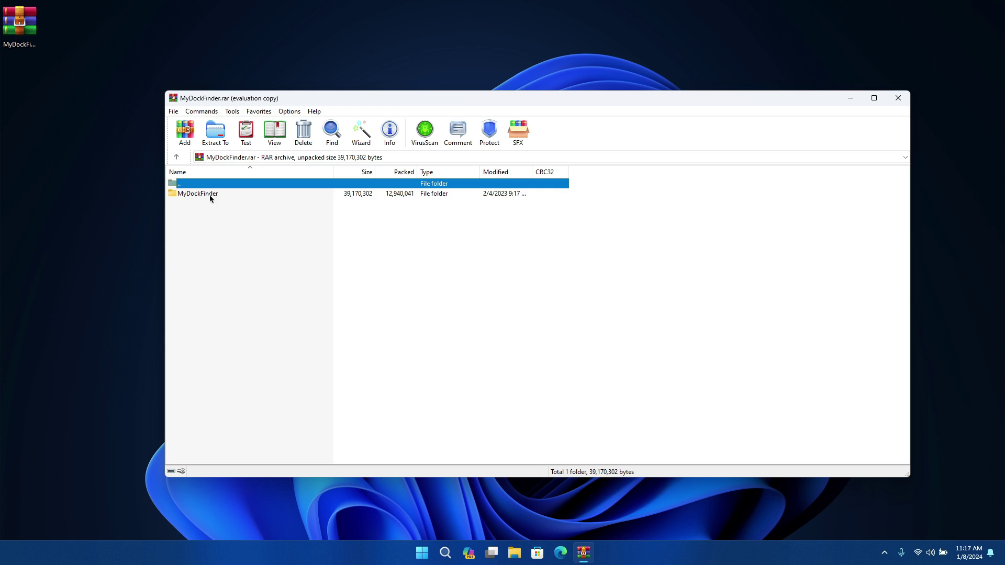
left_click(210, 195)
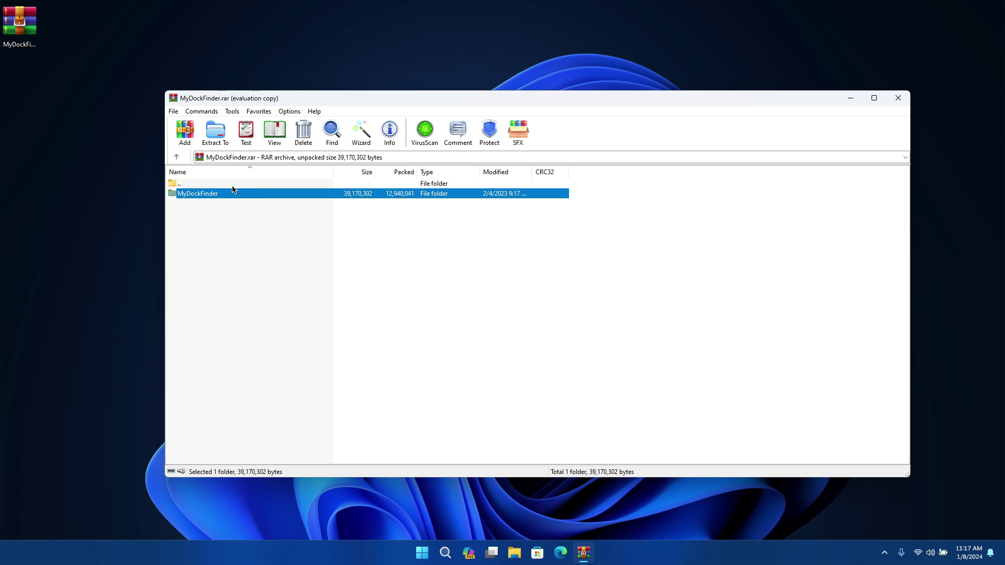
left_click_drag(230, 192, 59, 159)
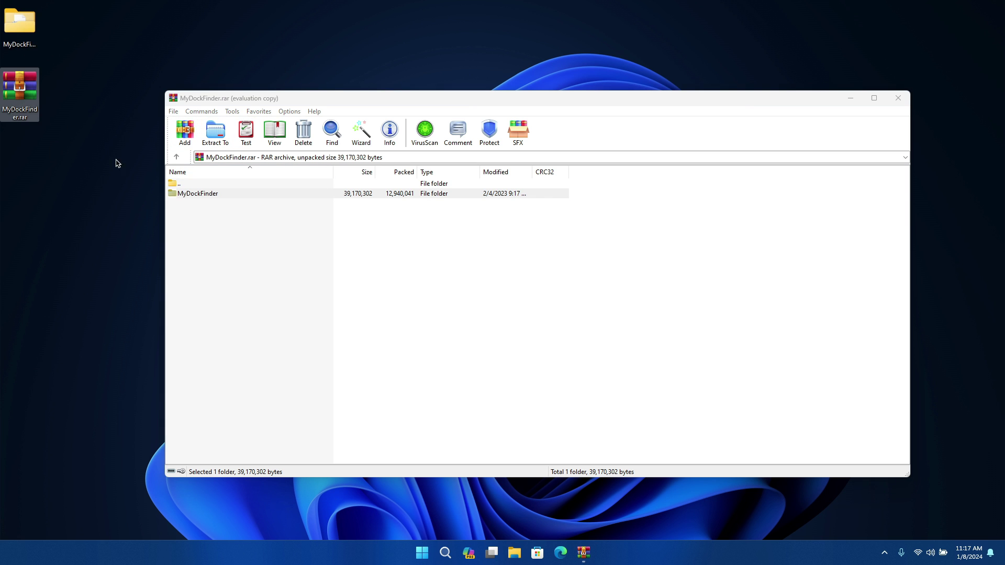
left_click(897, 98)
double_click(21, 21)
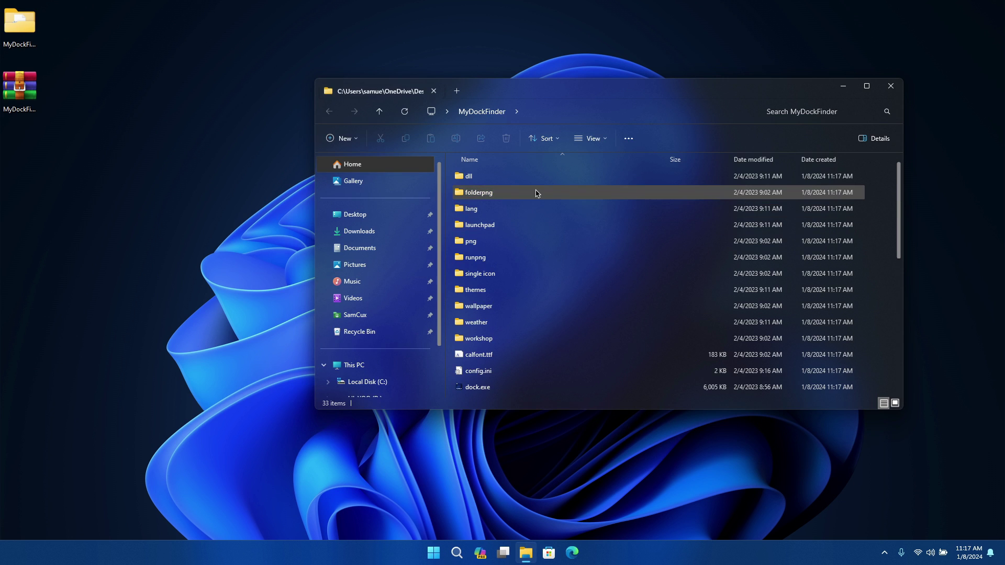
scroll(536, 220, "down", 6)
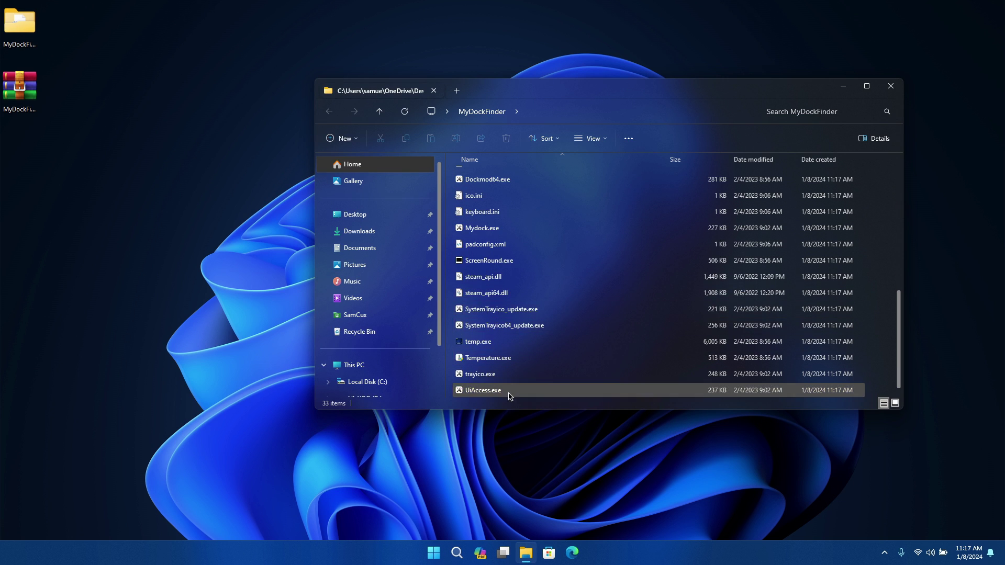
scroll(515, 385, "up", 5)
left_click(890, 87)
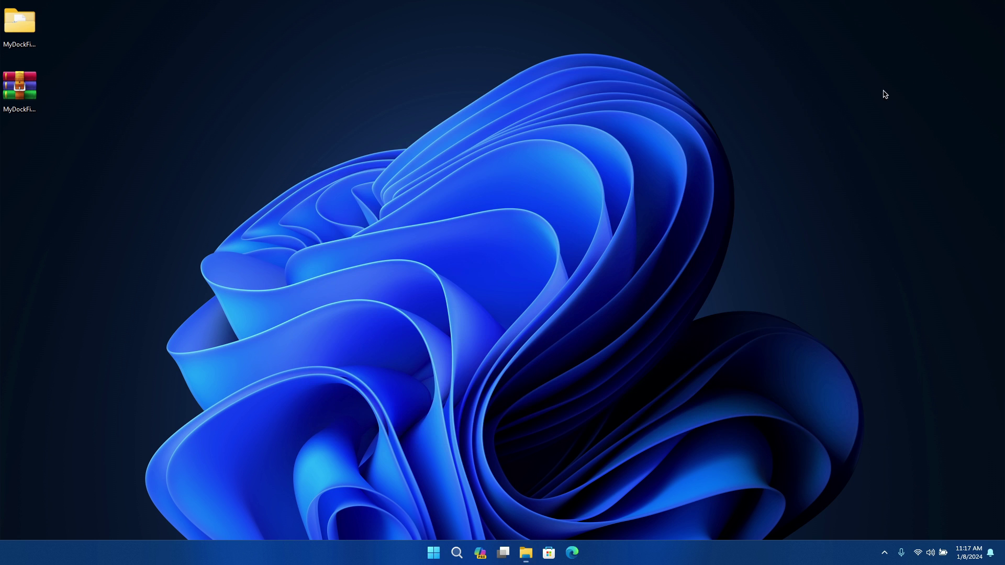
- Move the MyDockFinder folder from the desktop into C:\tweak
left_click(530, 560)
left_click(368, 387)
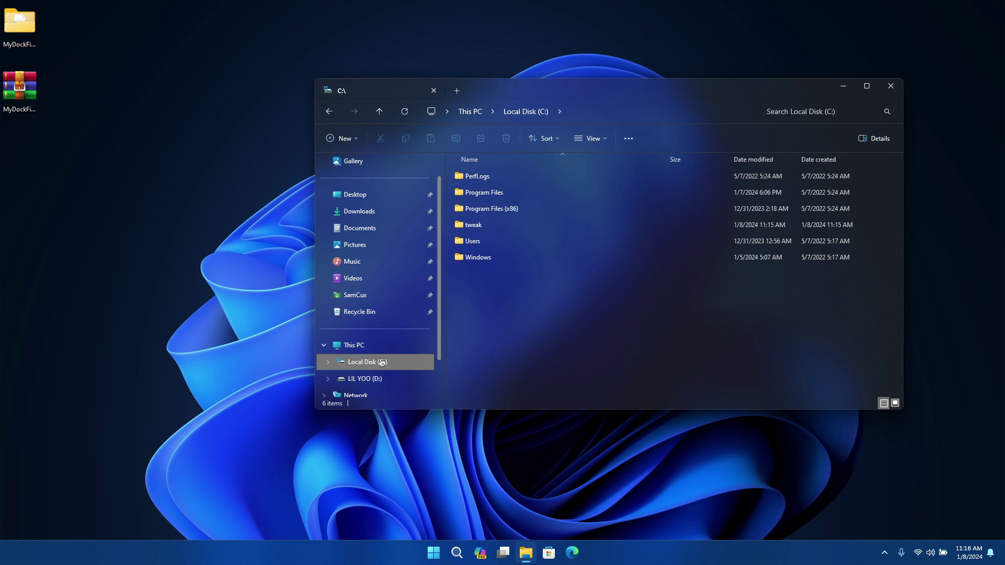
left_click(491, 225)
double_click(491, 226)
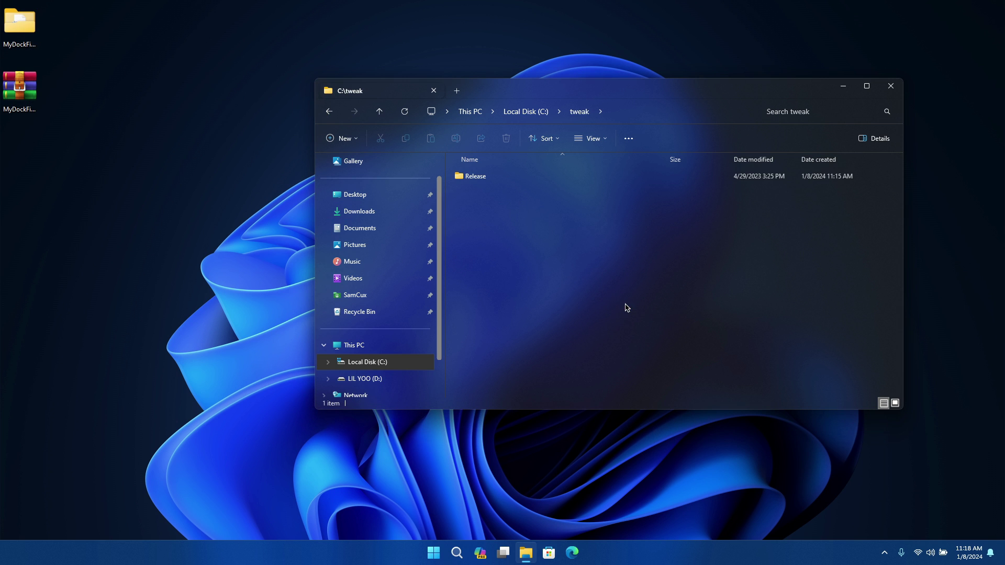
key("ctrl+v")
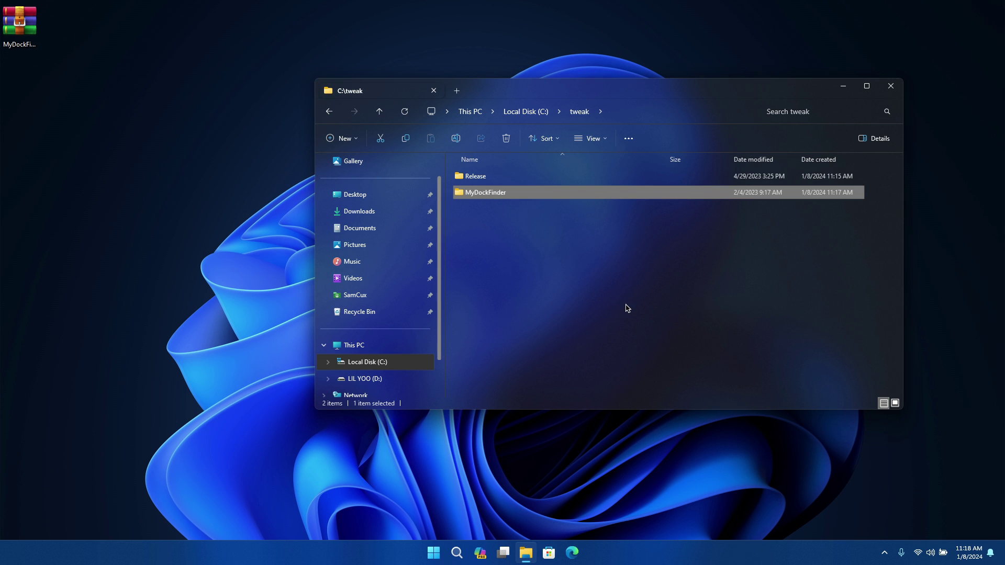
- Run Dock_64.exe from the C:\tweak\MyDockFinder folder as administrator
double_click(506, 193)
scroll(518, 236, "down", 5)
scroll(523, 251, "up", 2)
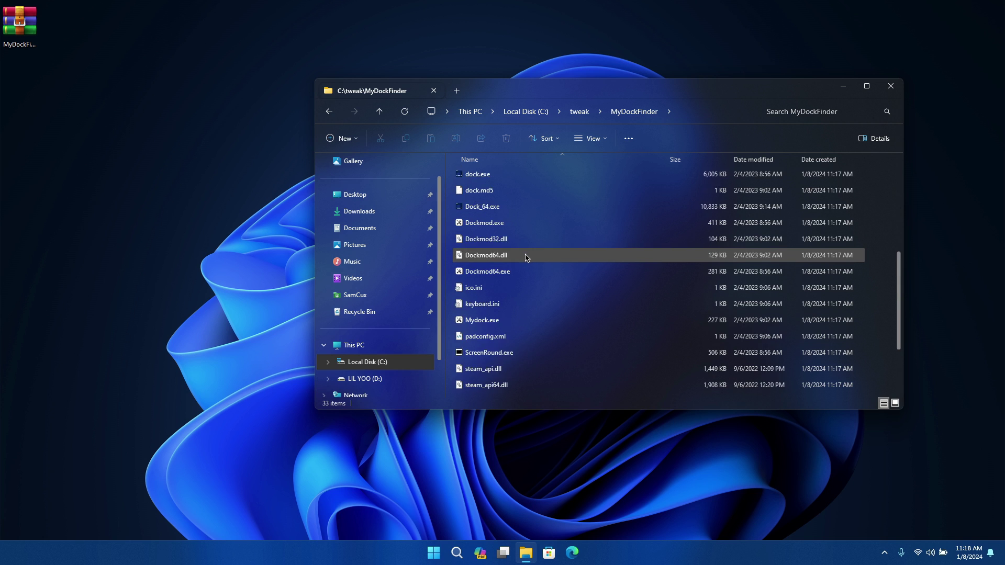
left_click(506, 256)
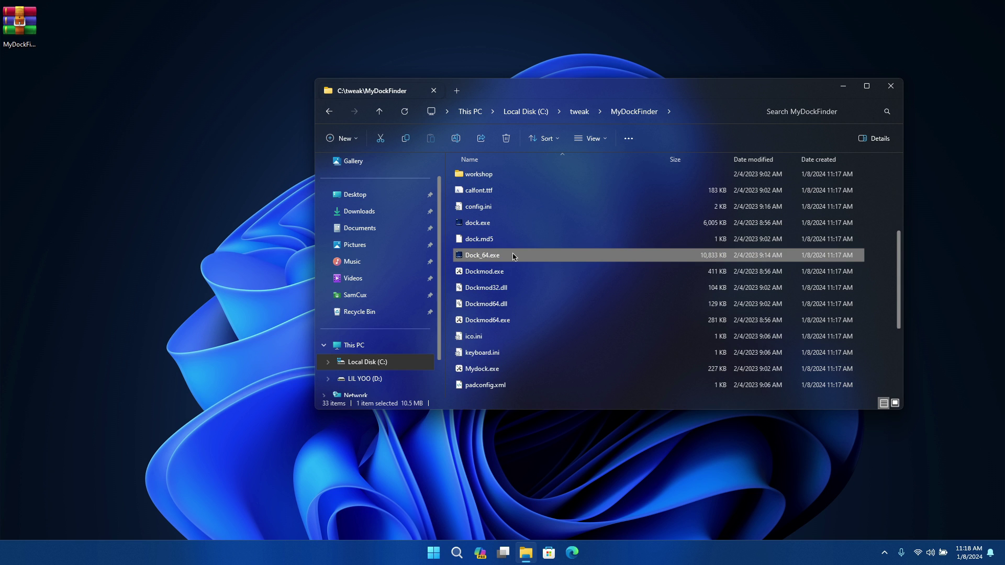
right_click(513, 256)
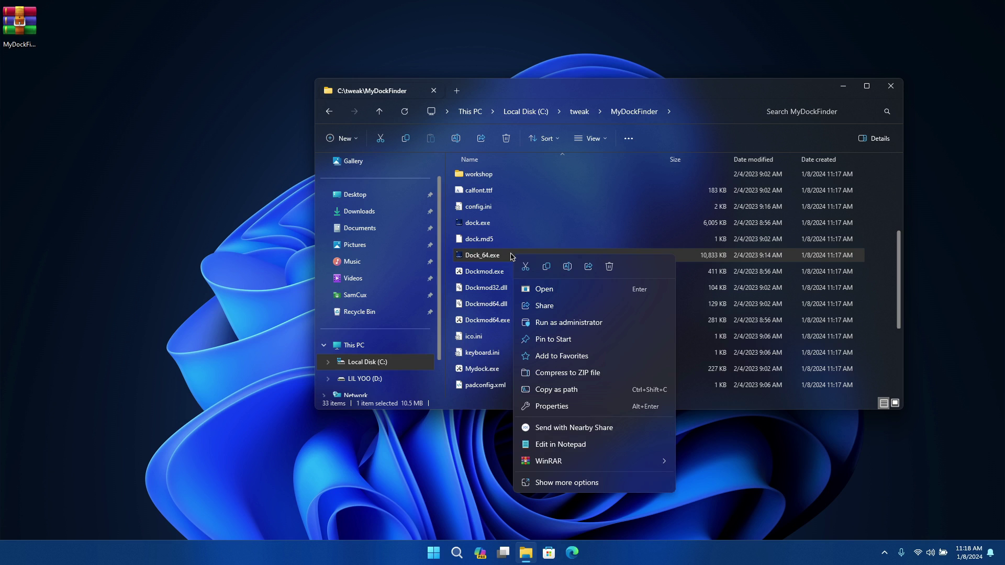
left_click(574, 323)
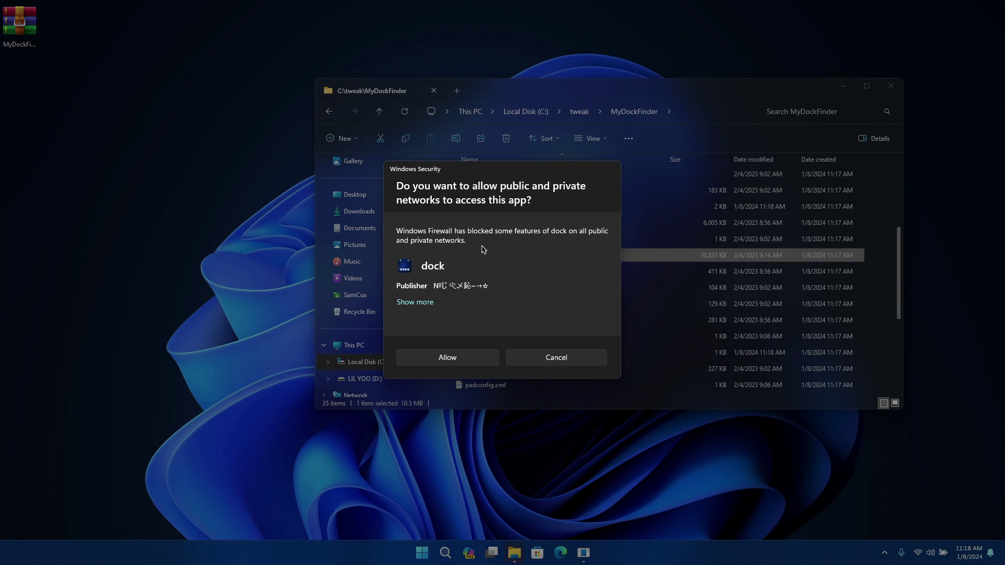
- Allow dock network access through Windows Firewall and open the dock's preferences
left_click(455, 358)
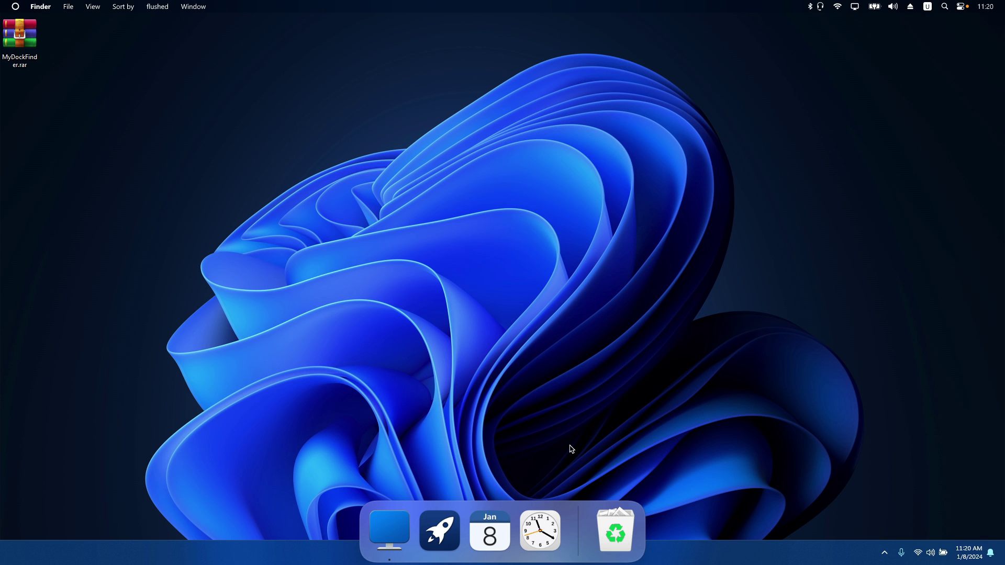
right_click(579, 525)
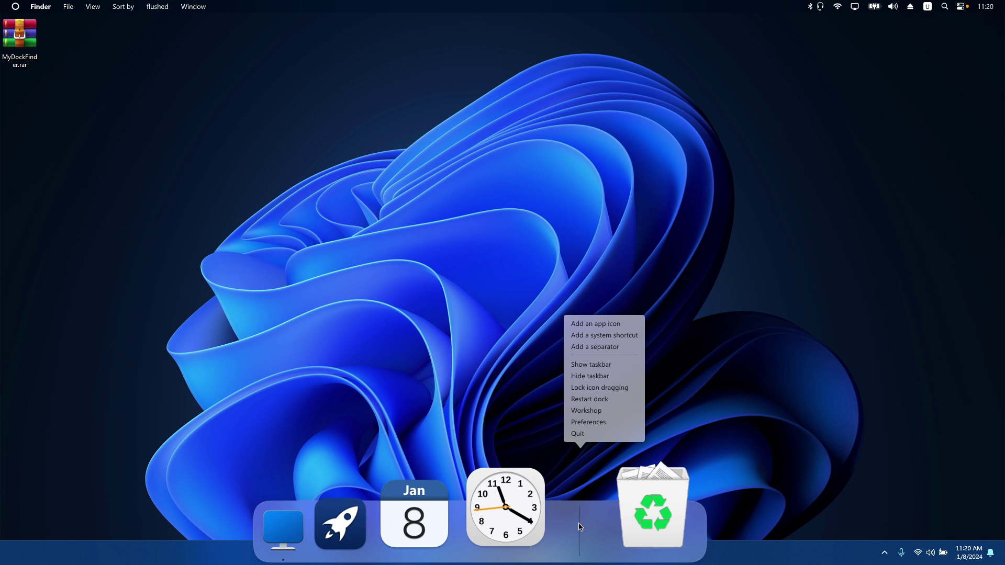
left_click(594, 422)
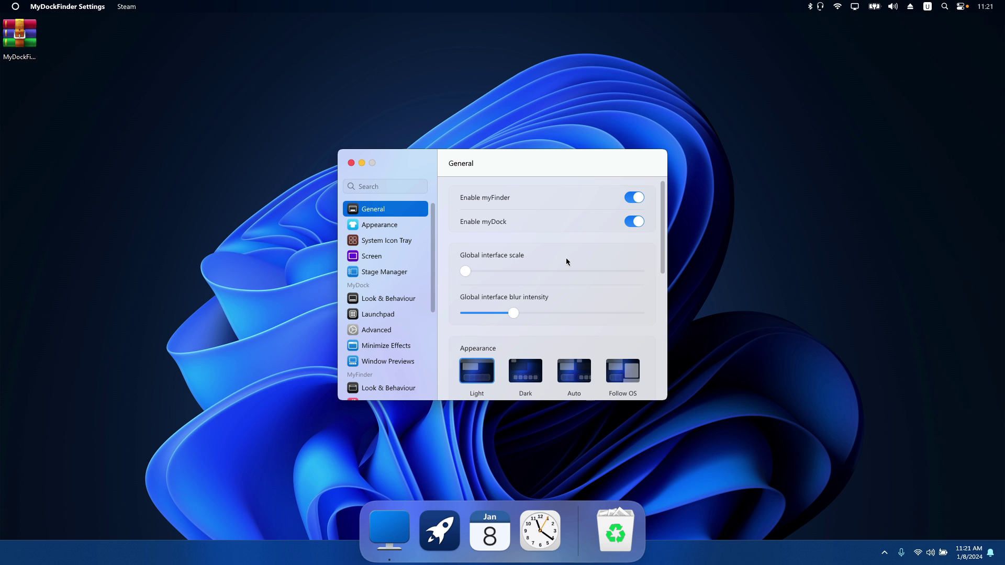
- Set the MyDockFinder appearance to Follow OS and choose the multicolour accent color in the General settings
scroll(563, 245, "down", 2)
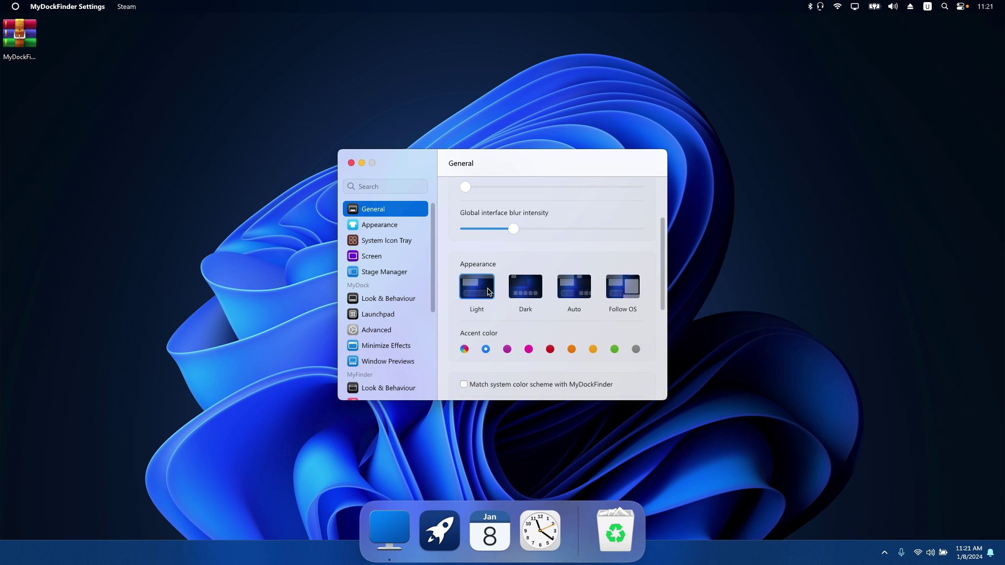
left_click(622, 295)
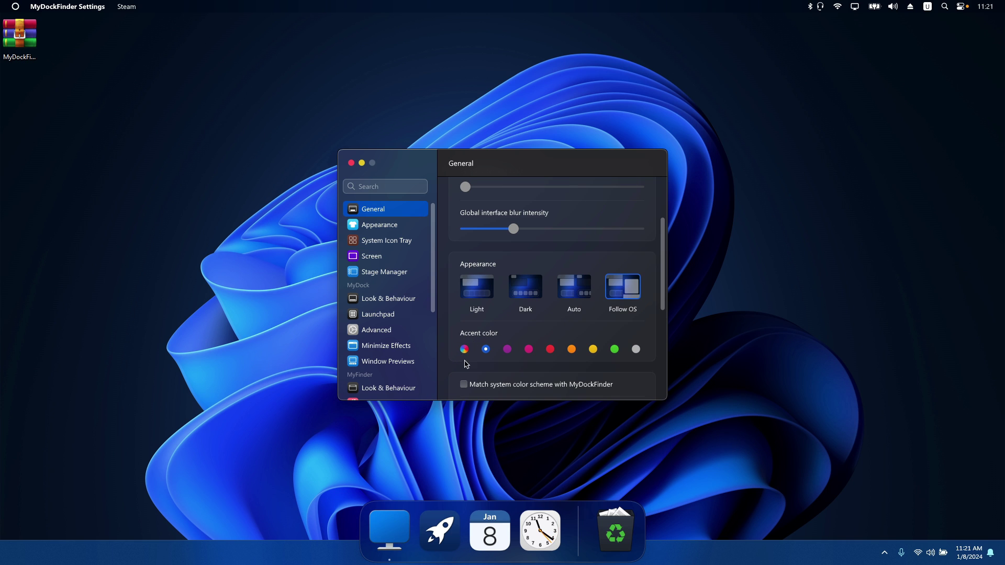
left_click(464, 348)
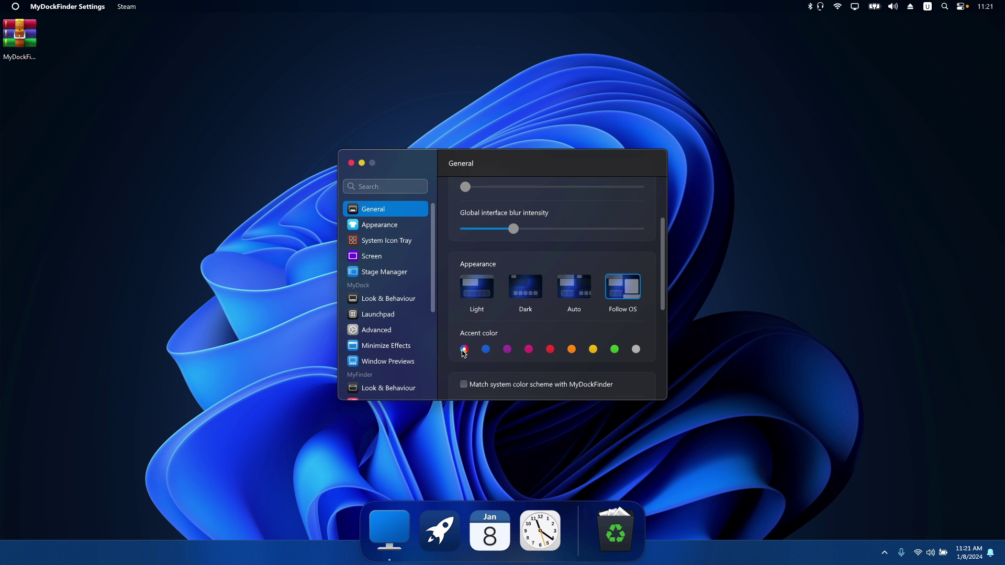
- Try to set MyDockFinder's start on boot method to Start as a service
scroll(573, 313, "down", 4)
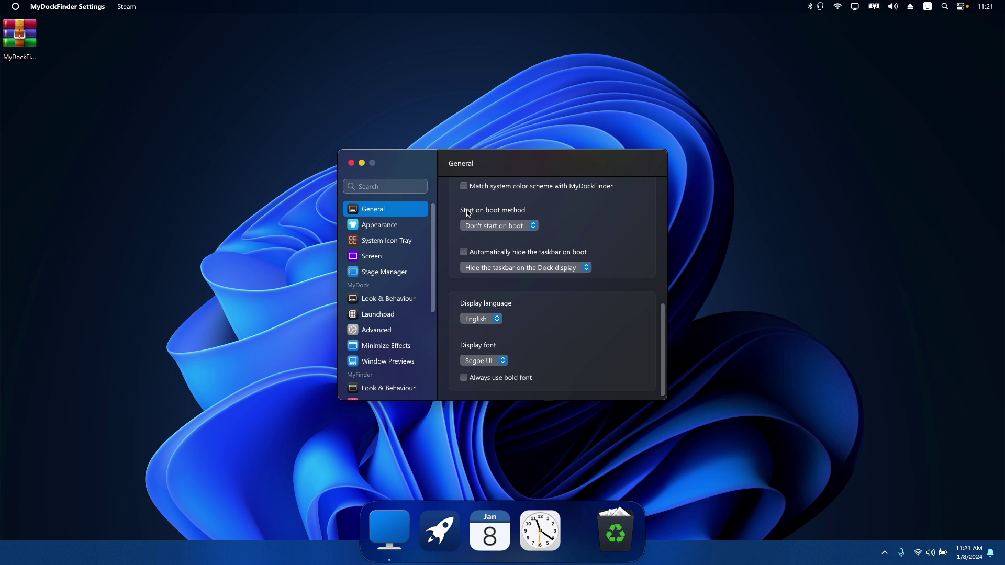
left_click(498, 226)
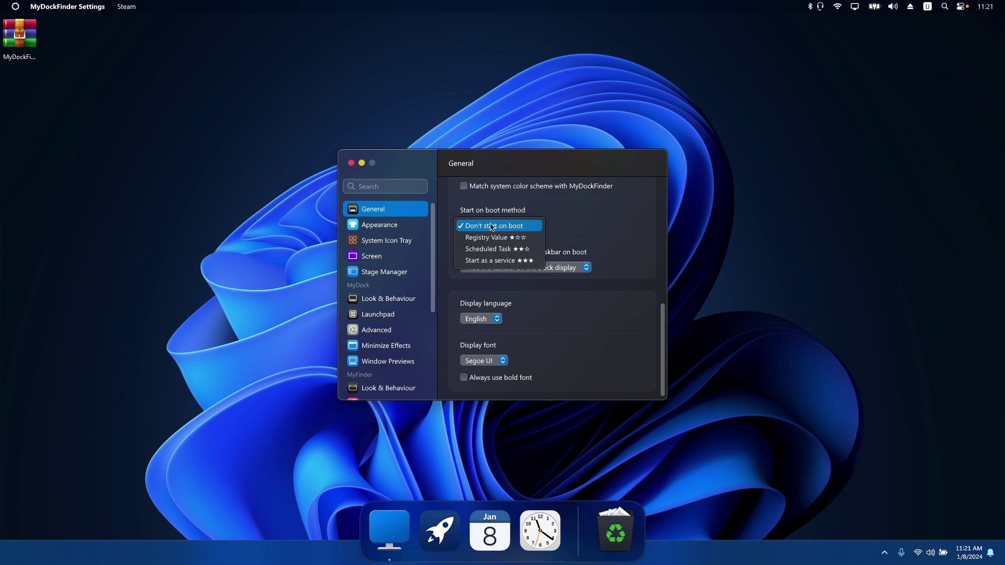
left_click(489, 259)
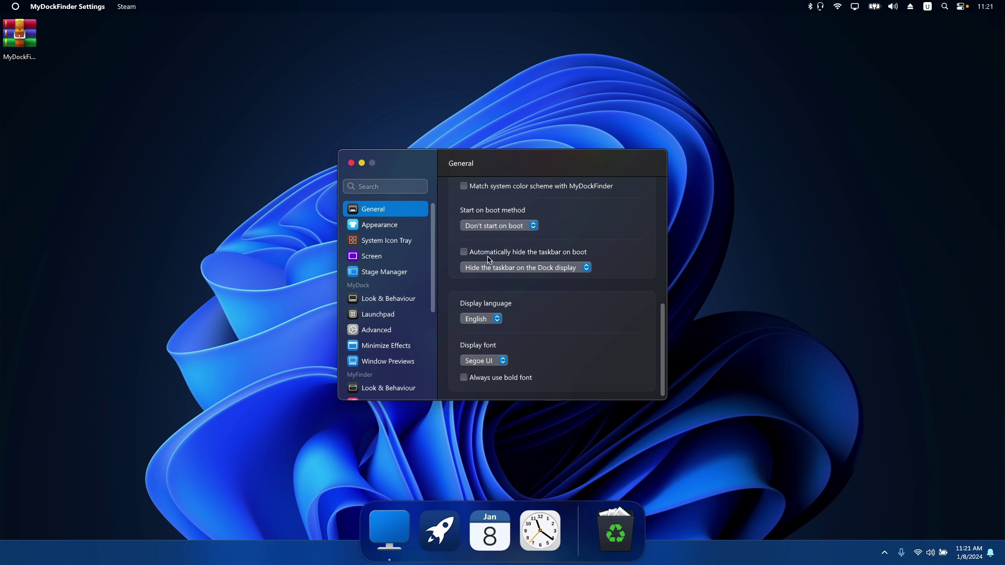
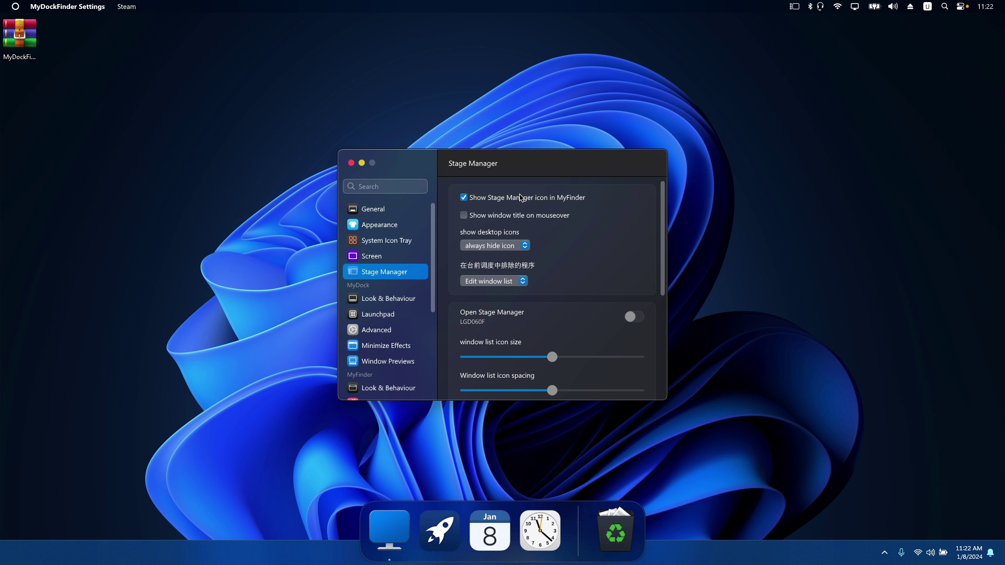
left_click(767, 197)
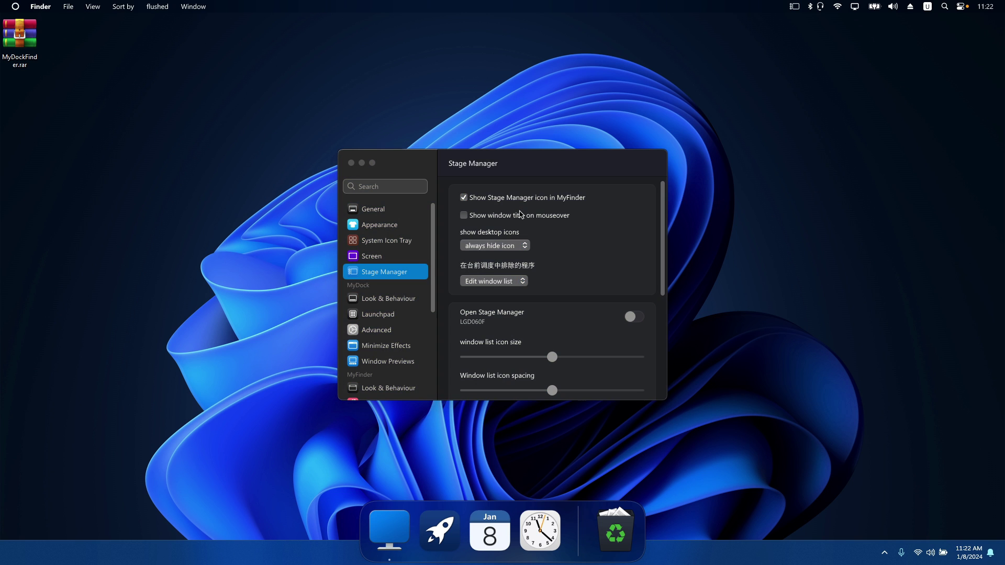
left_click(587, 240)
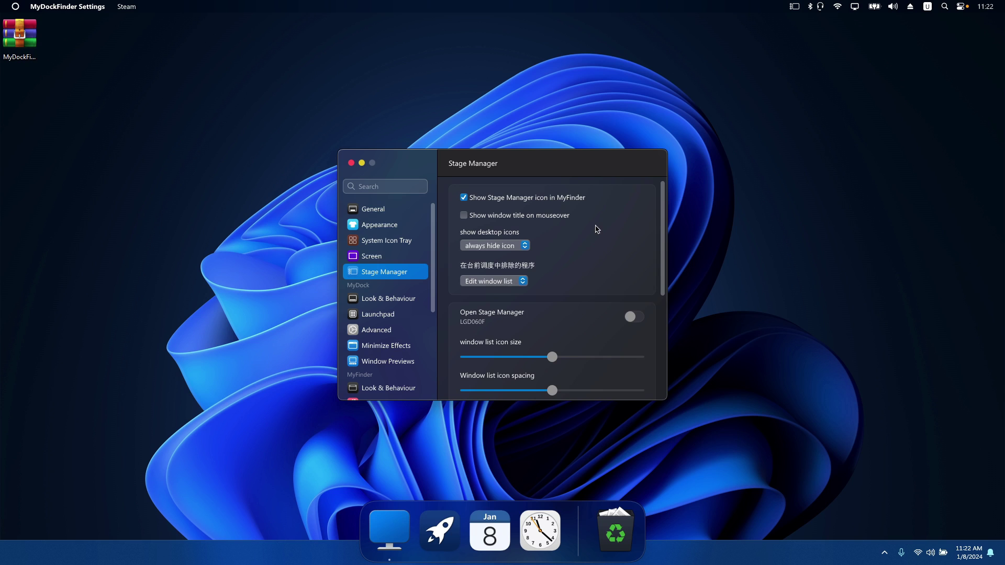
left_click(892, 553)
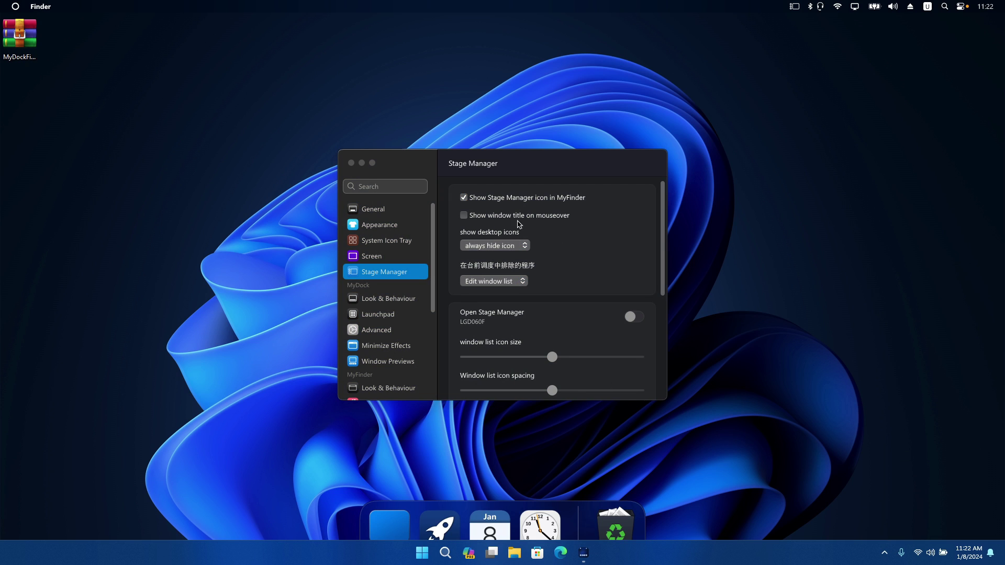
- Disable and re-enable the Stage Manager icon in MyFinder, and turn on Stage Manager for the LGD060F and W2442 displays
left_click(475, 203)
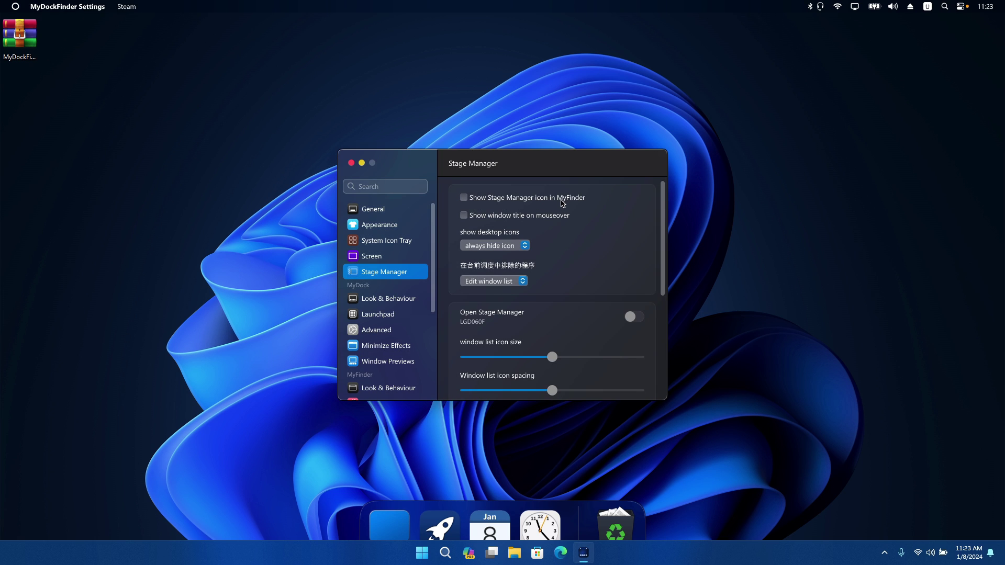
left_click(477, 201)
left_click(794, 7)
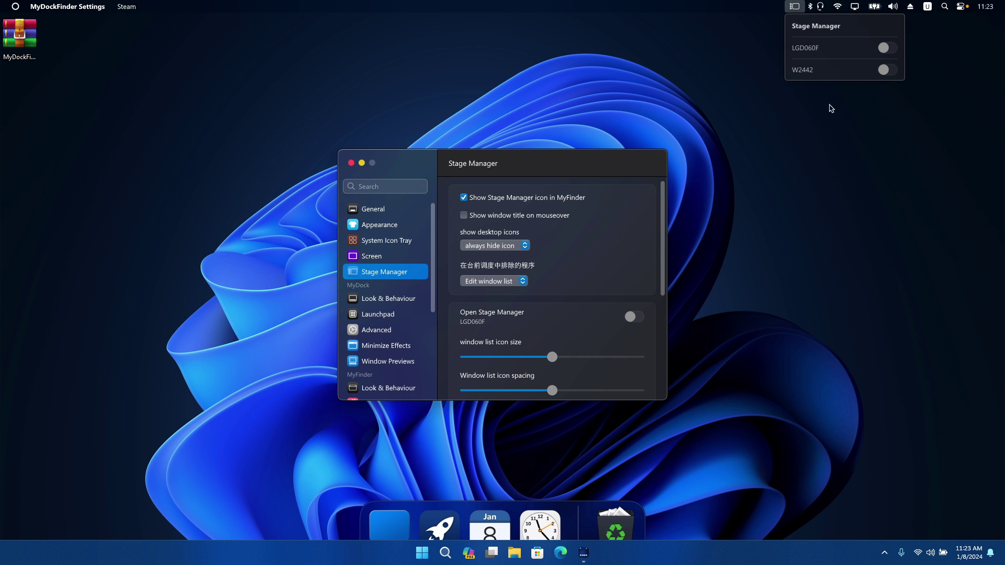
left_click(888, 48)
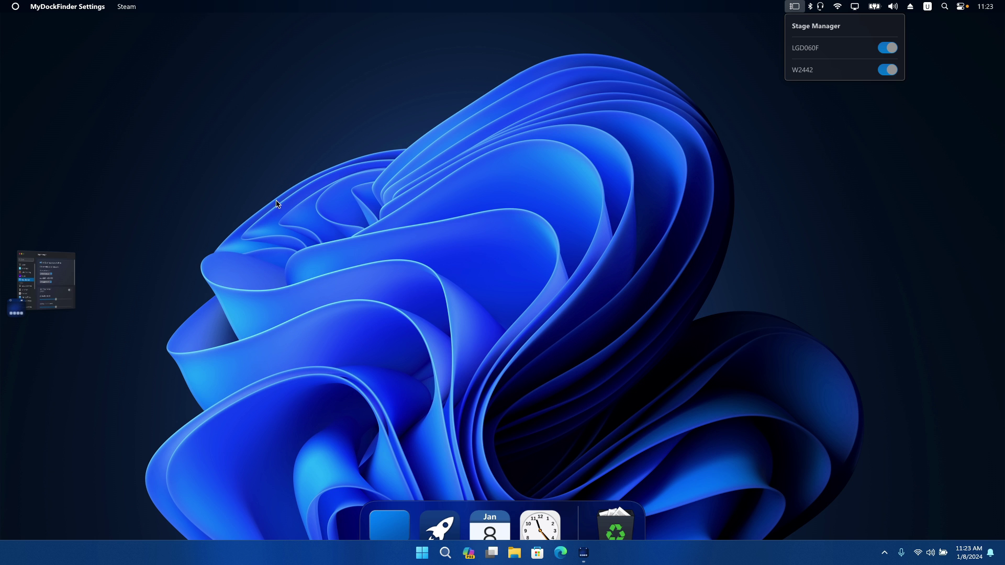
- Test Stage Manager by restoring the settings window from its thumbnail and sending it back to the side
left_click(73, 274)
left_click(97, 235)
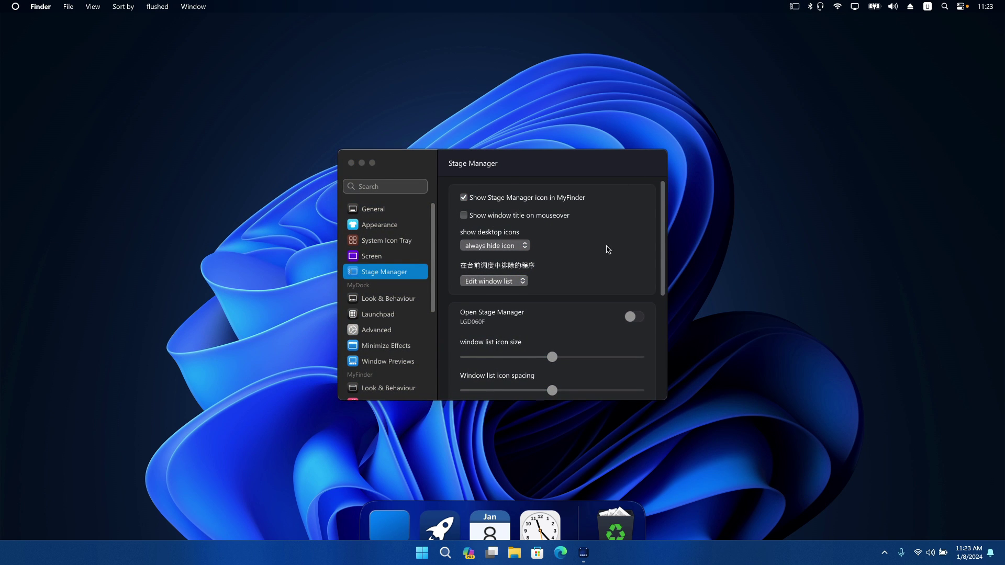
left_click(501, 176)
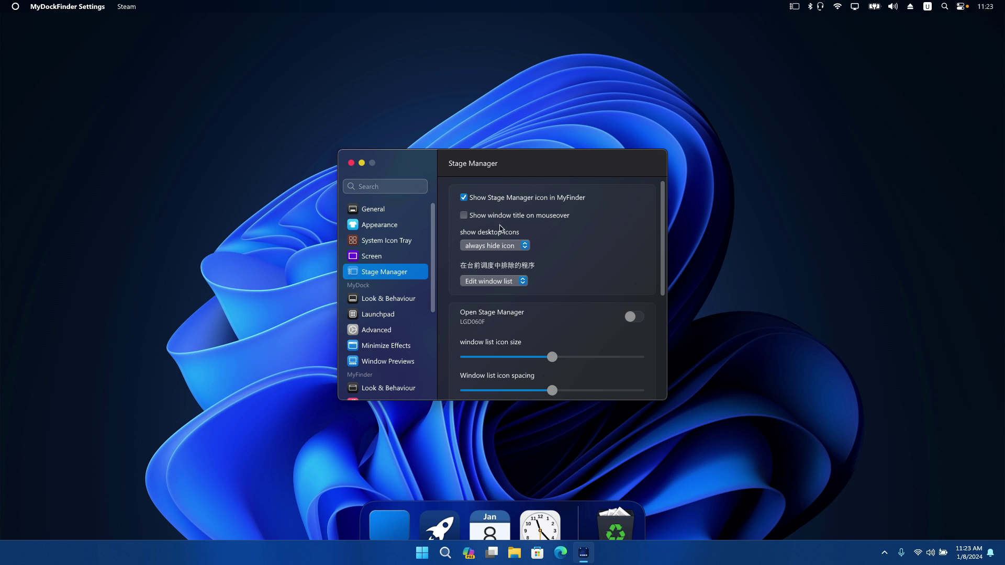
left_click(264, 271)
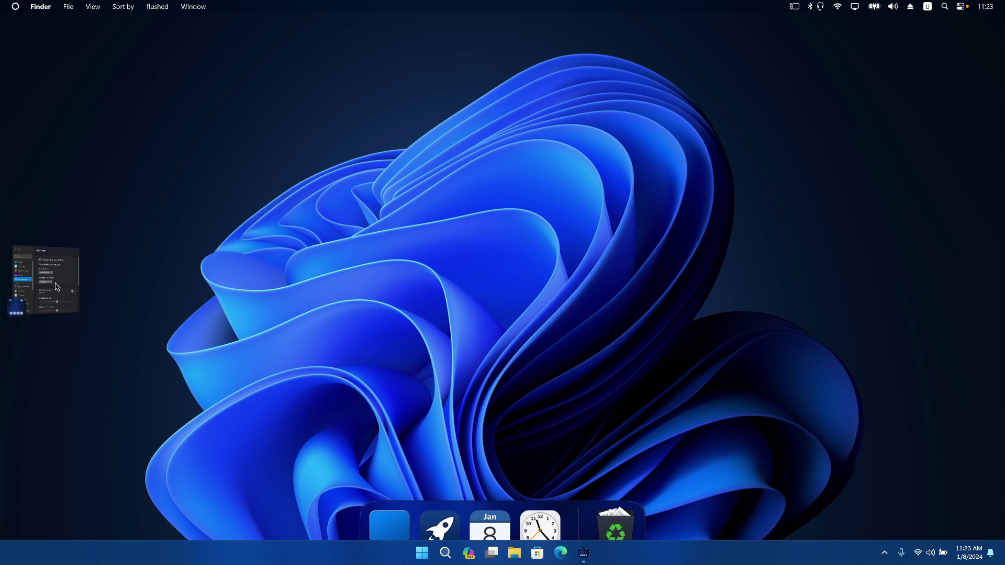
- Open File Explorer on This PC and switch back to the MyDockFinder Settings window through its Stage Manager thumbnail
left_click(513, 558)
left_click(515, 554)
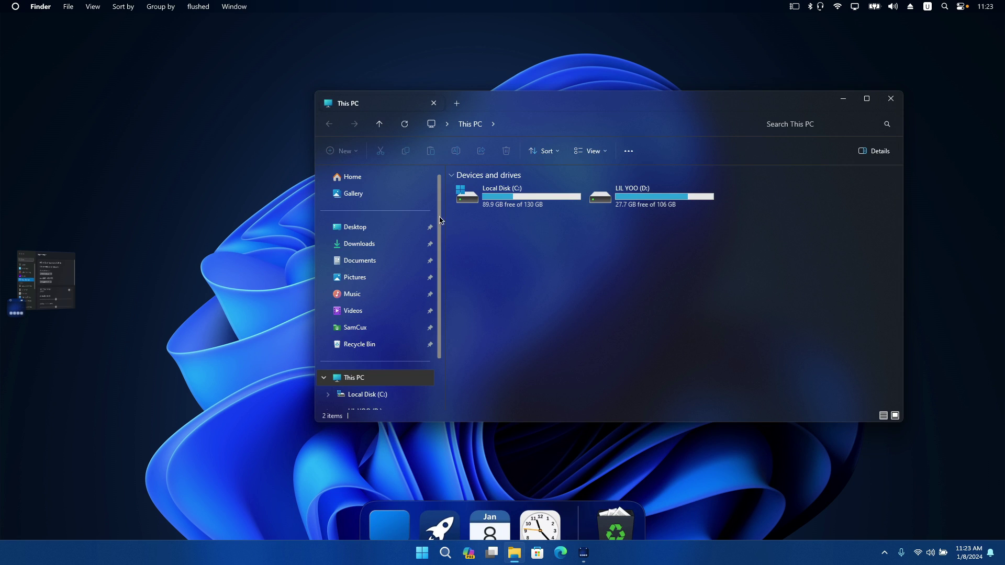
left_click(48, 288)
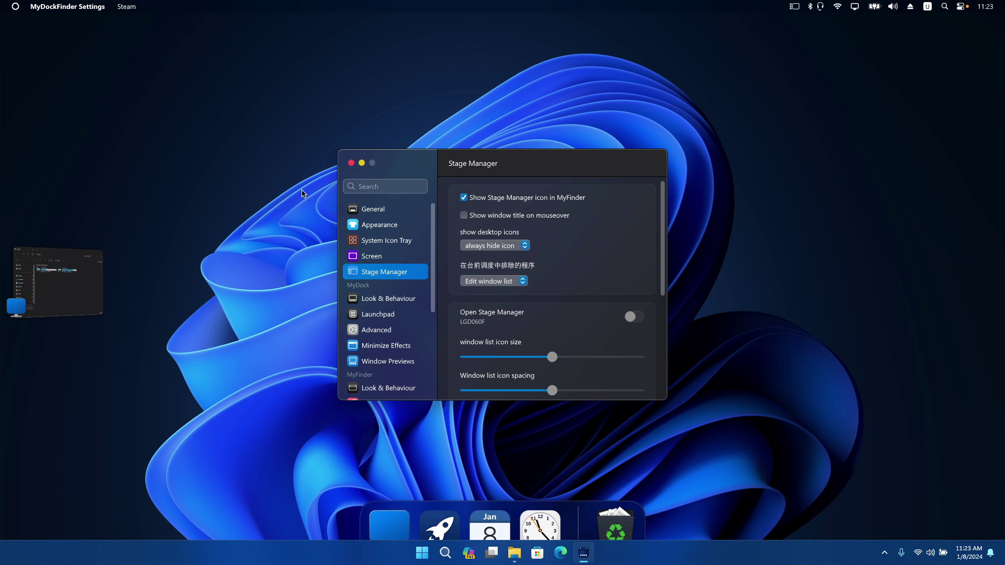
- Keep the desktop icons option on always hide icon and enable Open Stage Manager for both LGD060F and W2442 in the settings
left_click(523, 246)
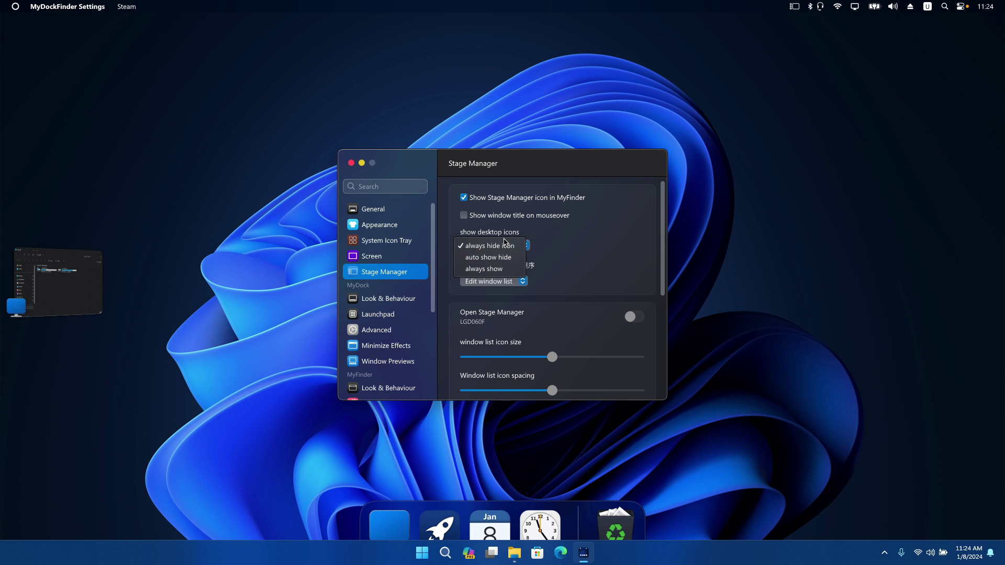
left_click(503, 243)
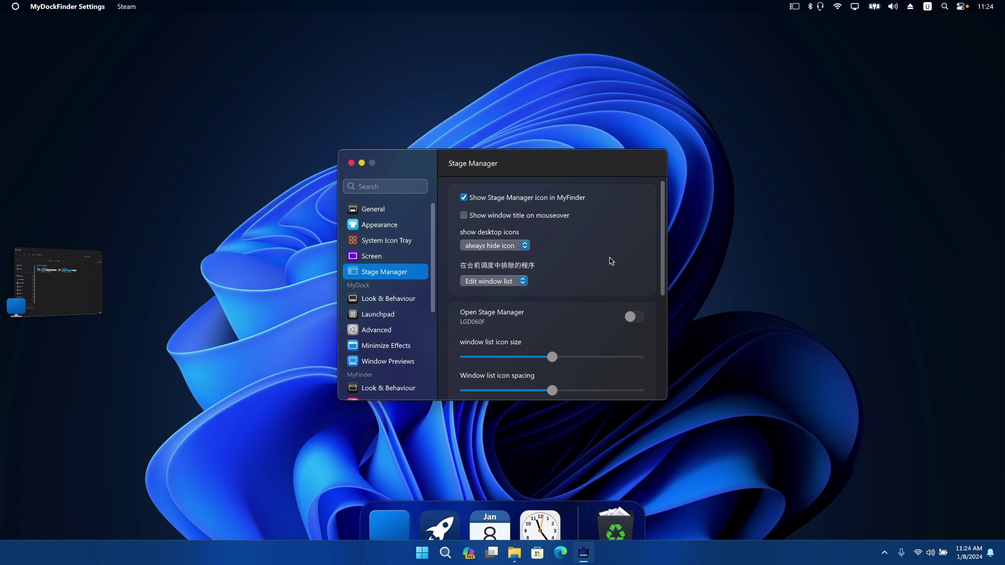
scroll(606, 295, "down", 3)
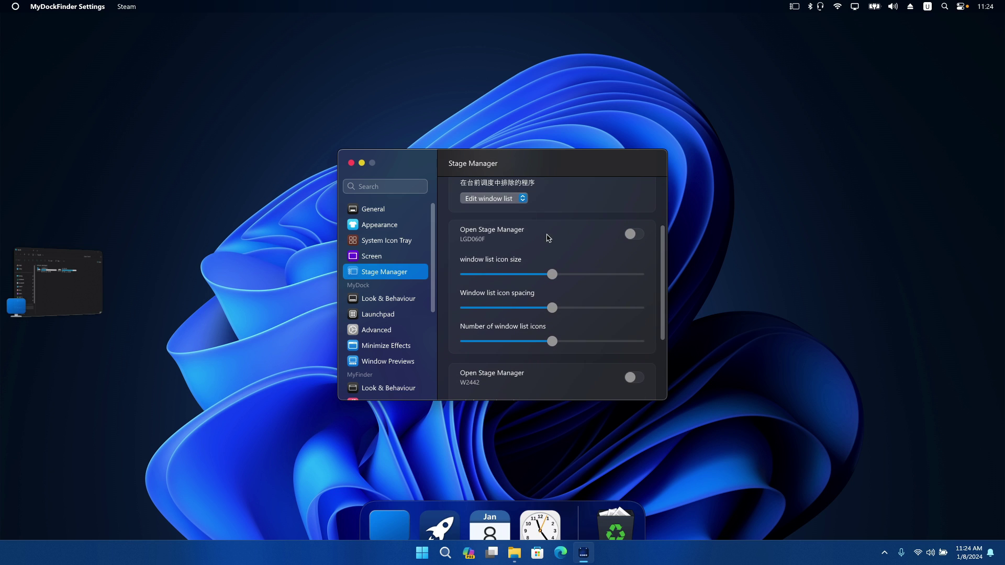
left_click(636, 236)
left_click(636, 377)
scroll(638, 366, "down", 2)
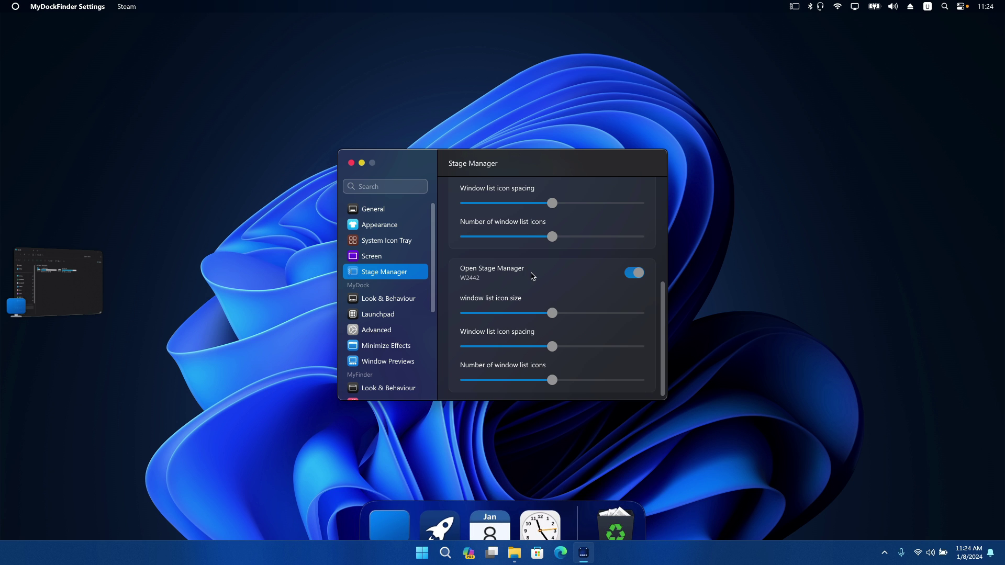
scroll(483, 296, "up", 2)
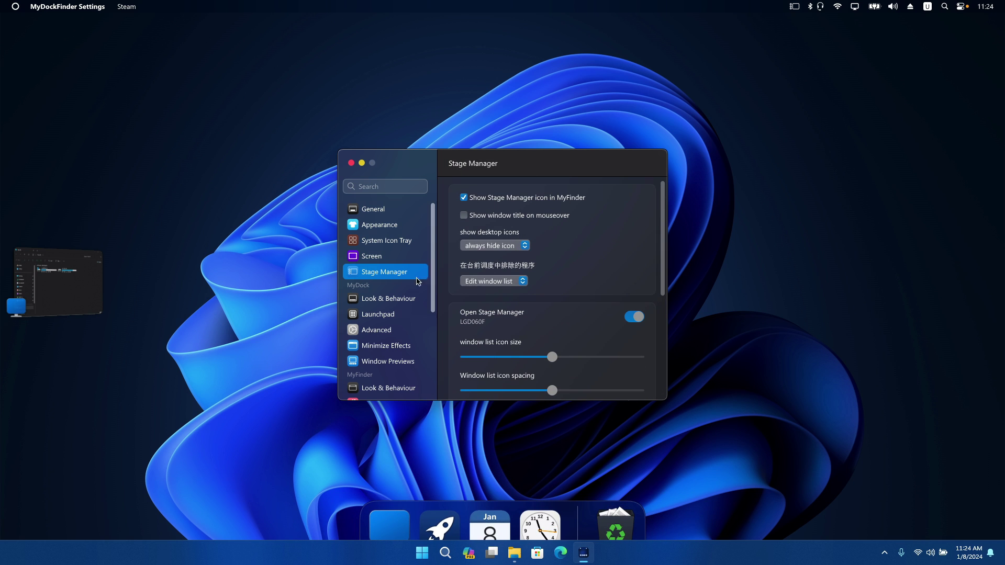
- Reduce the dock's icon size and icon magnification in the MyDock Look & Behaviour settings
left_click(393, 300)
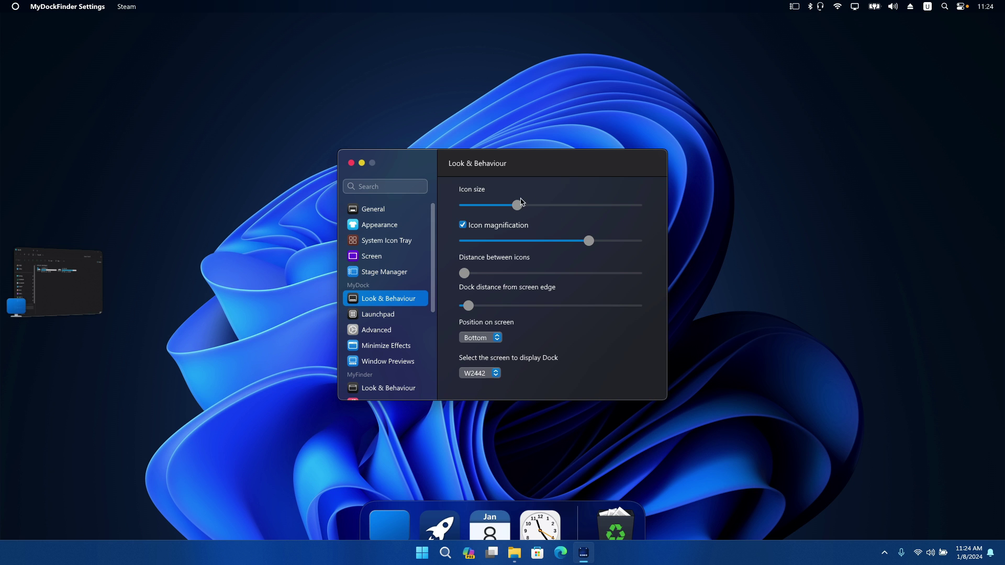
left_click_drag(520, 202, 514, 223)
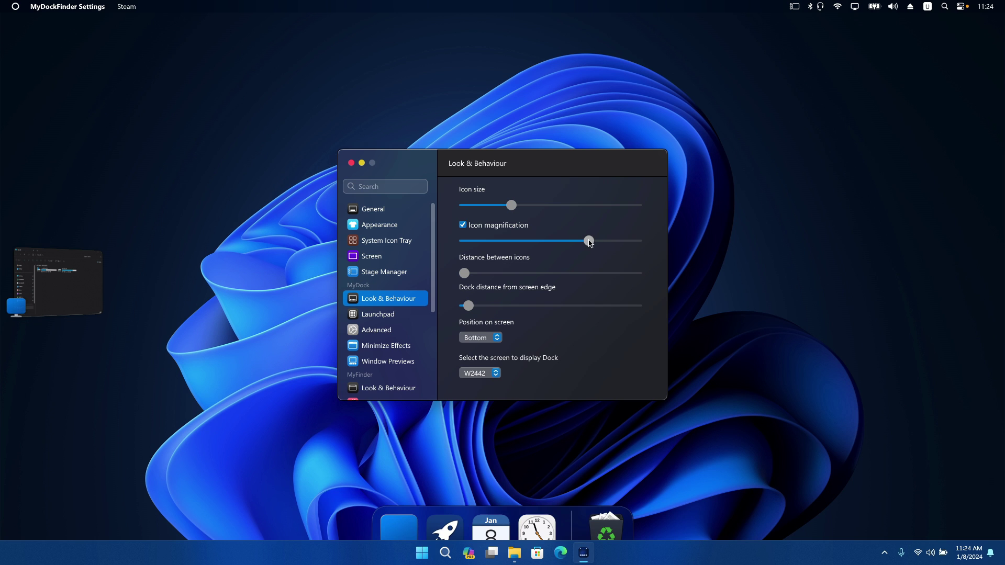
left_click_drag(589, 241, 518, 241)
left_click_drag(511, 205, 501, 211)
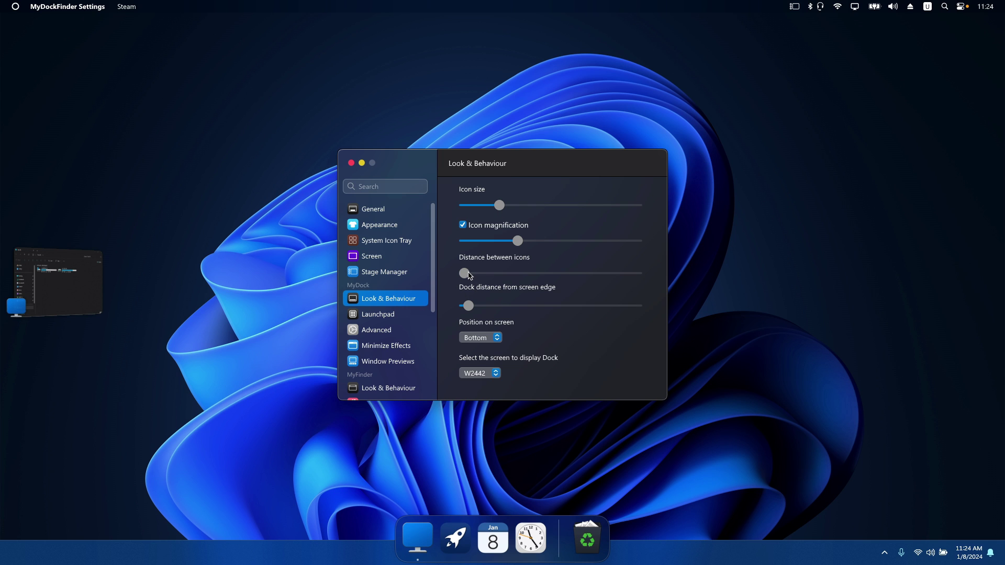
- Increase the dock's distance from the screen edge and set its position on screen to Right
mouse_move(467, 276)
left_mouse_down()
mouse_move(586, 278)
mouse_move(492, 276)
mouse_move(467, 295)
left_mouse_up()
left_click_drag(468, 307, 503, 306)
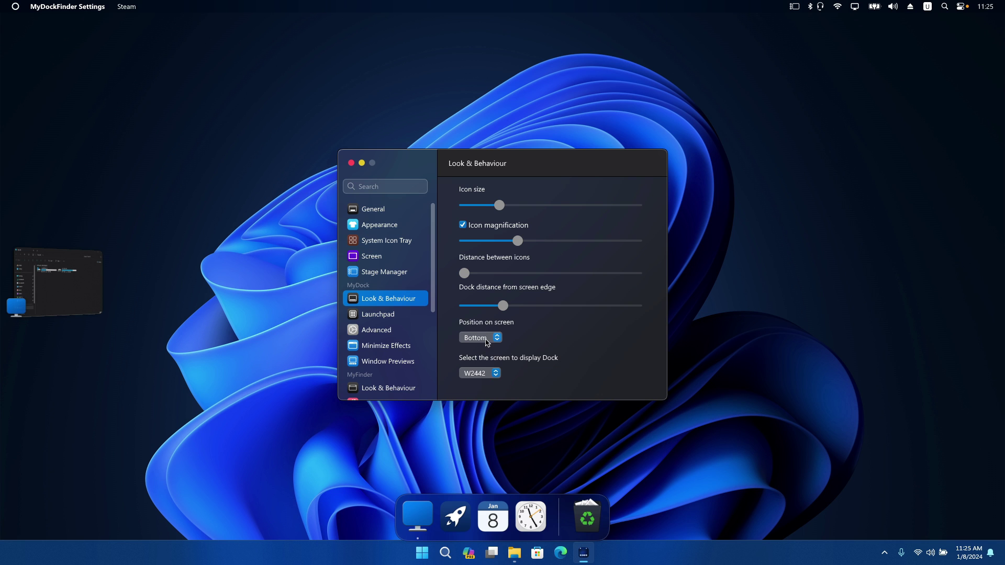
left_click(485, 338)
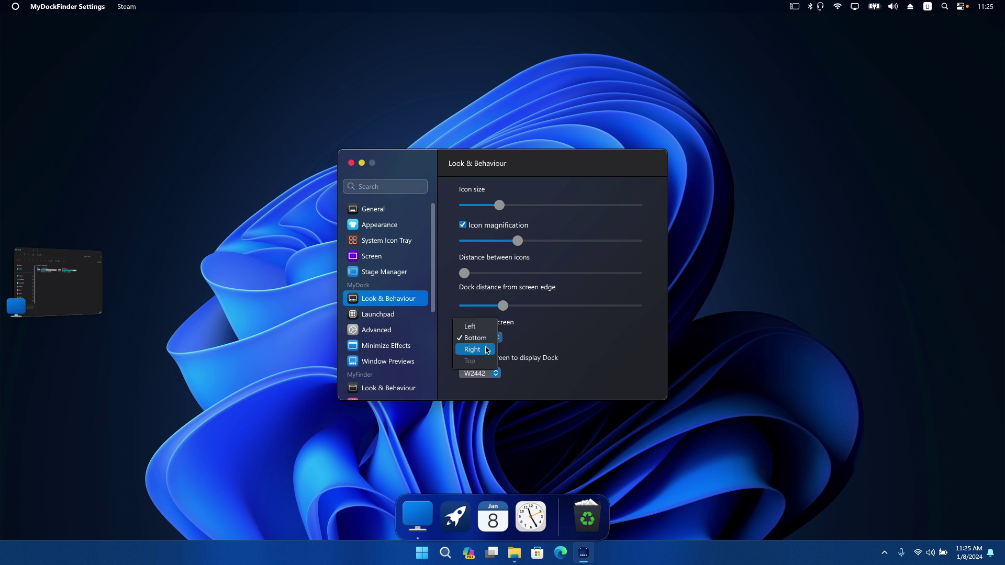
left_click(487, 350)
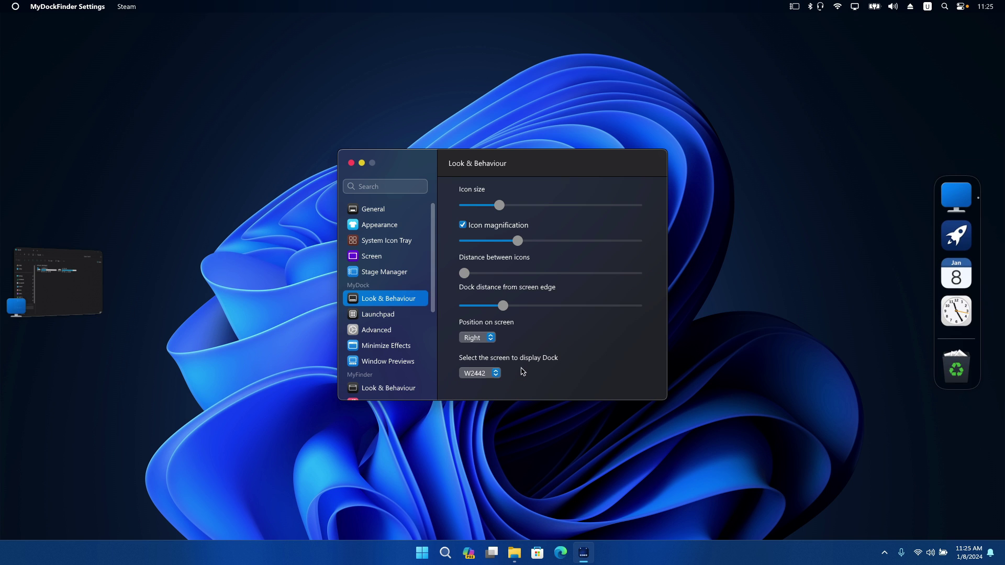
- Switch the screen that displays the dock to LGD060F and back to W2442
left_click(486, 373)
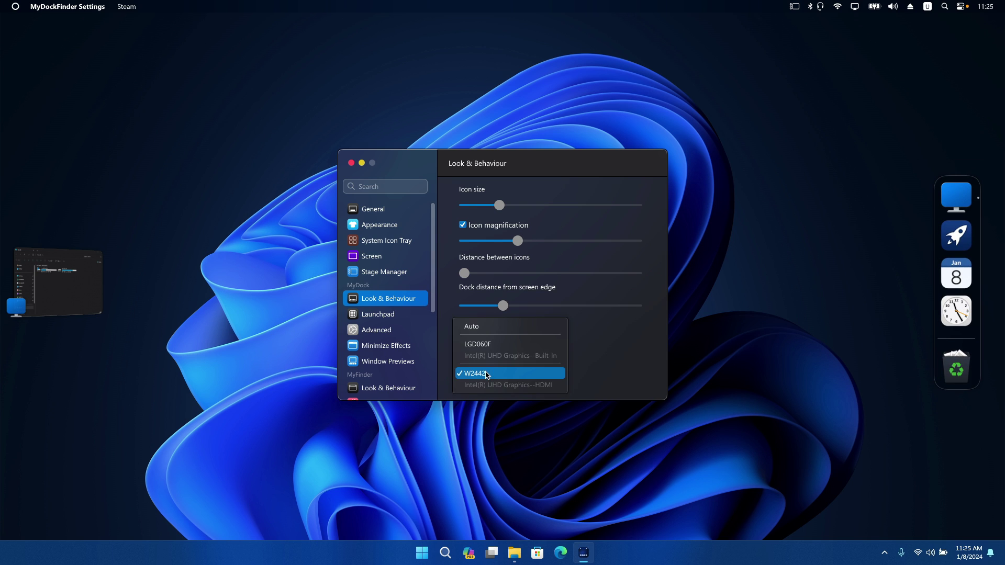
left_click(496, 346)
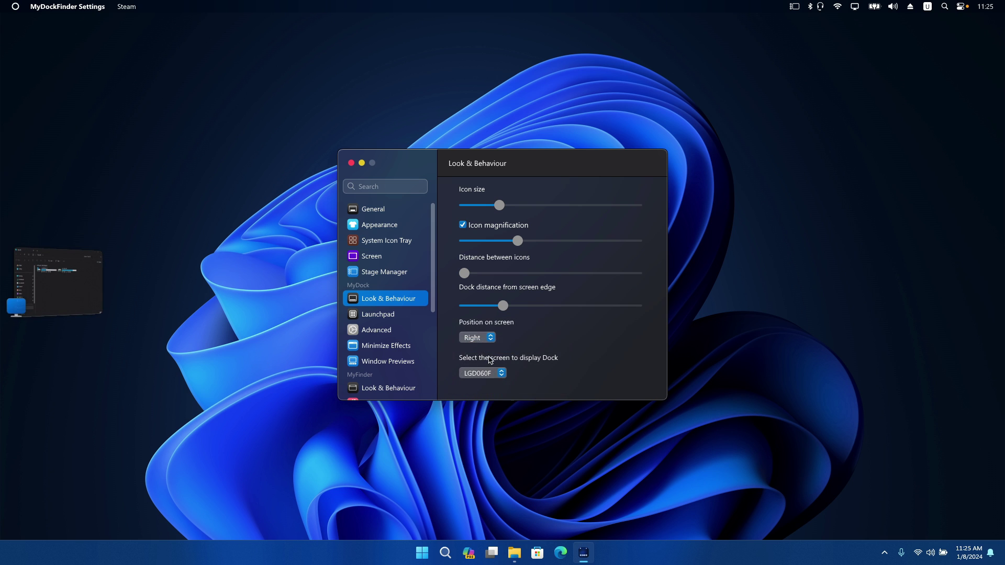
left_click(483, 374)
left_click(484, 404)
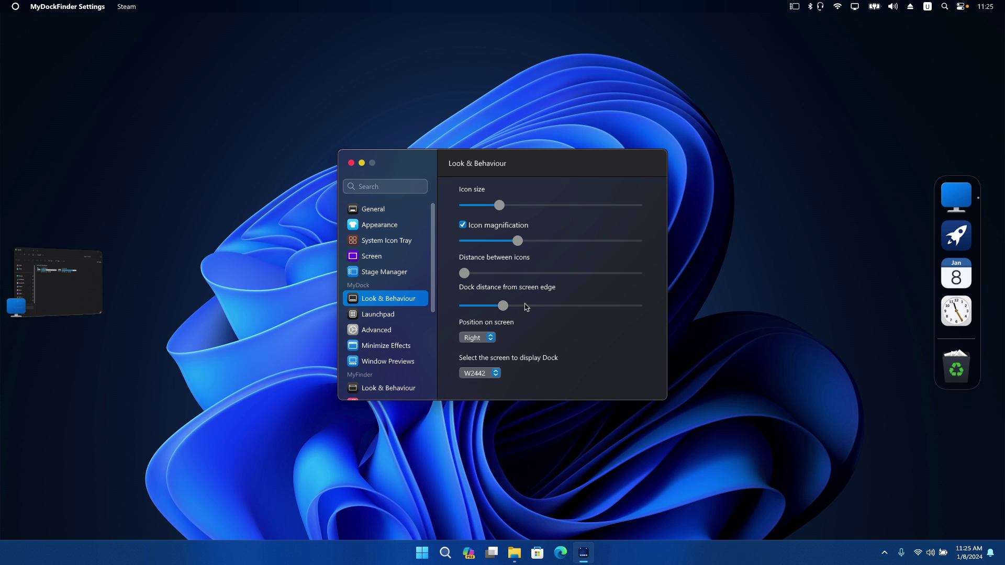
- Review the minimize animation choices in the Minimize Effects settings, keep Genie selected, and close the settings
scroll(397, 246, "down", 3)
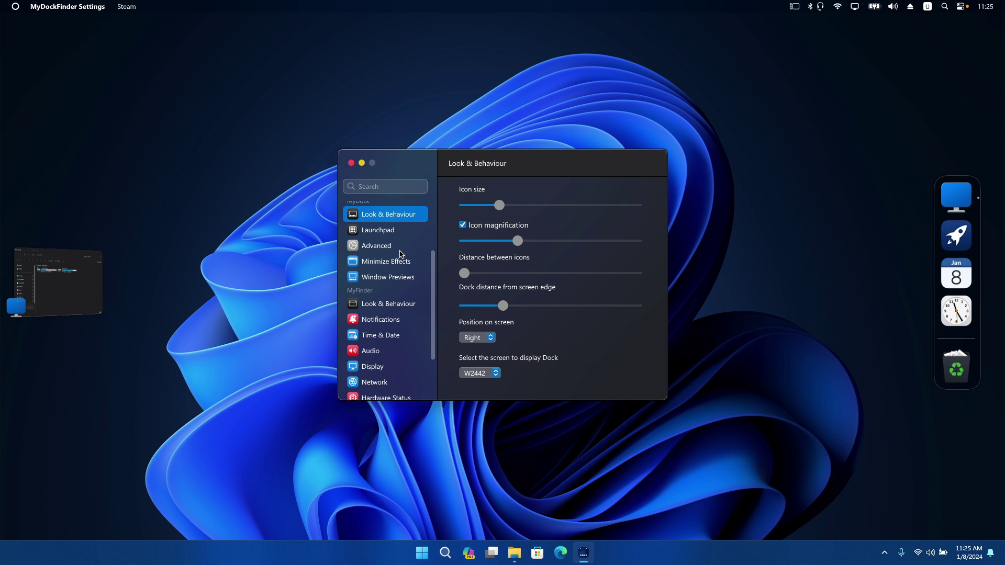
left_click(368, 264)
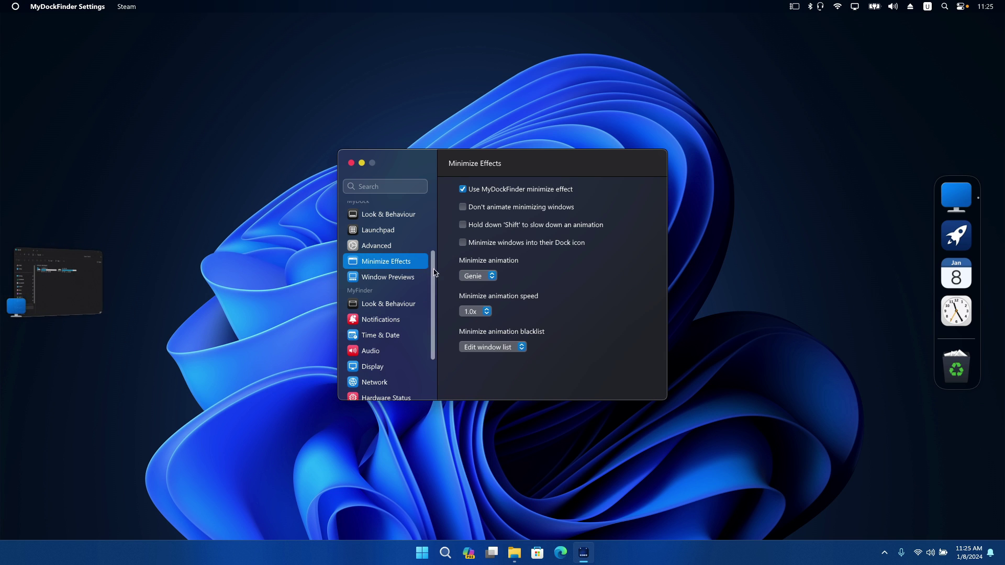
left_click(479, 279)
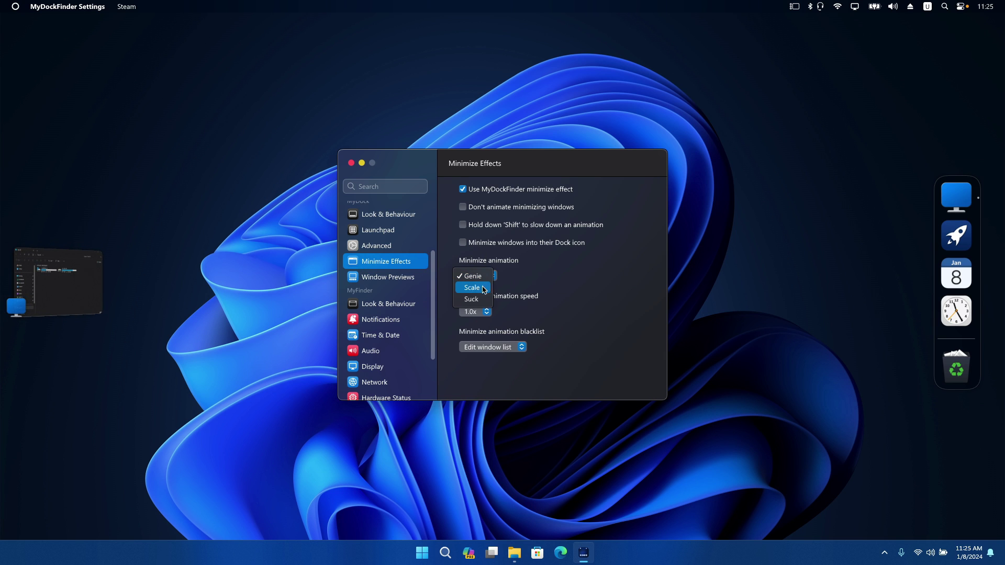
left_click(473, 275)
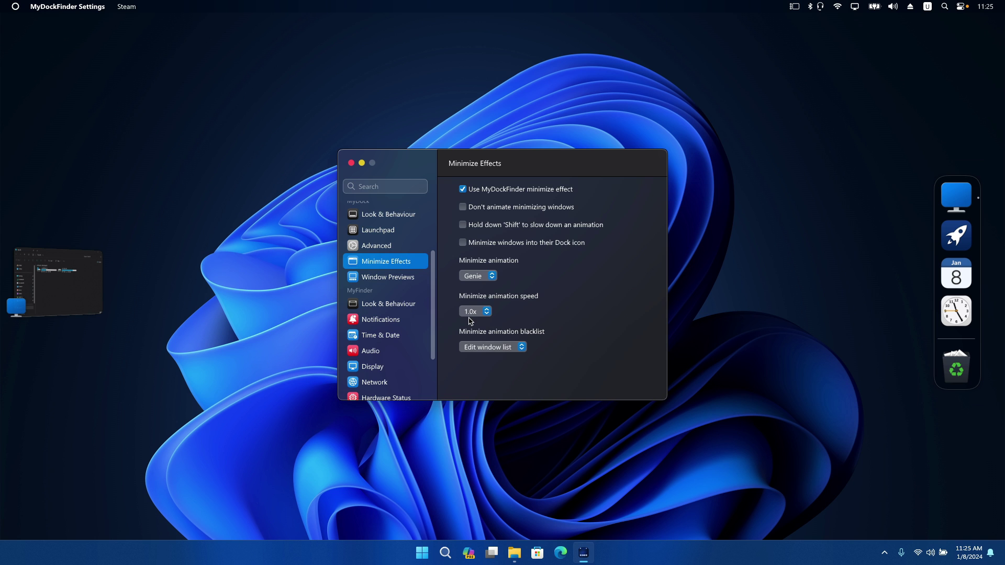
key("alt+F4")
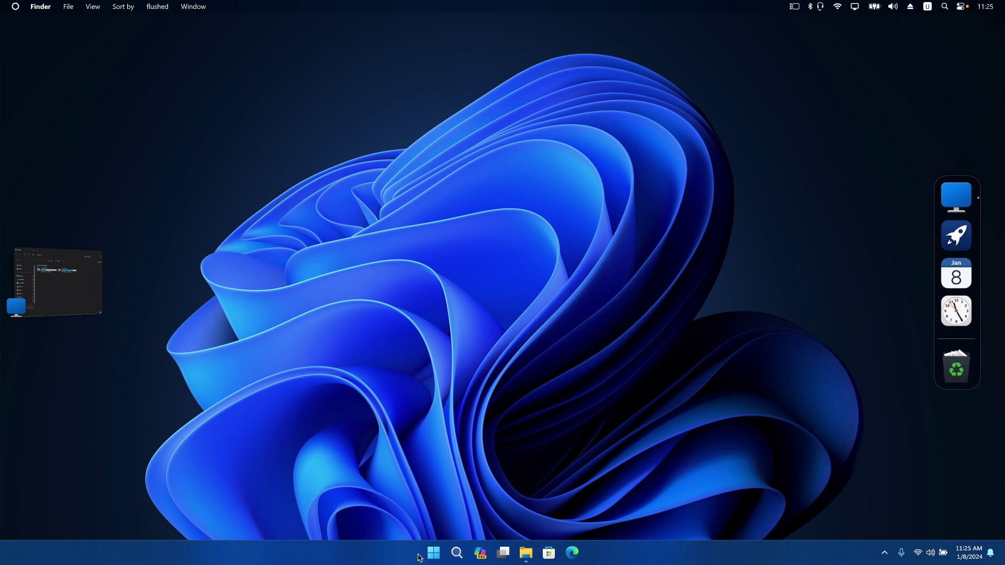
- Launch Google Chrome, keep its icon permanently in the dock, and close the Chrome window
left_click(433, 556)
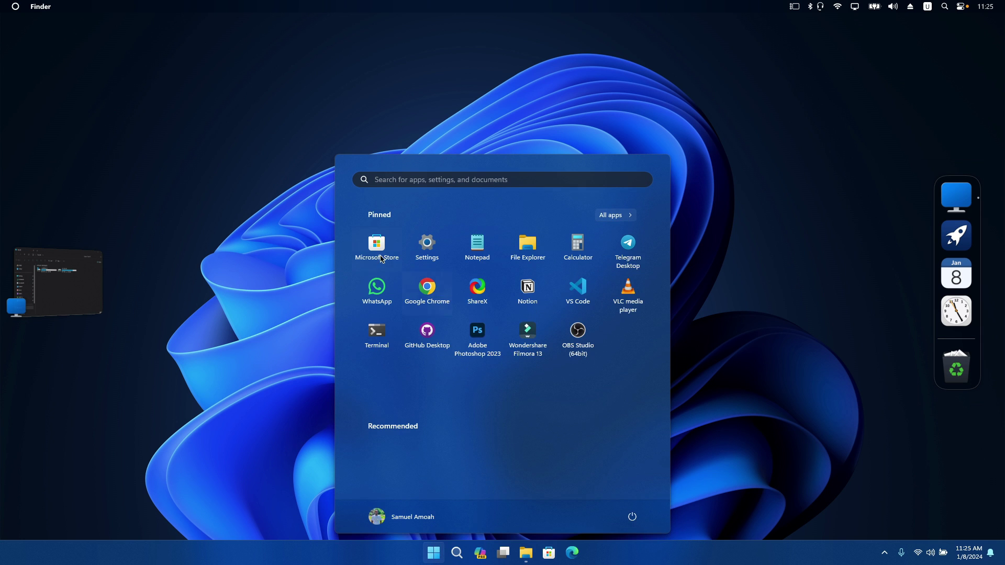
left_click(428, 288)
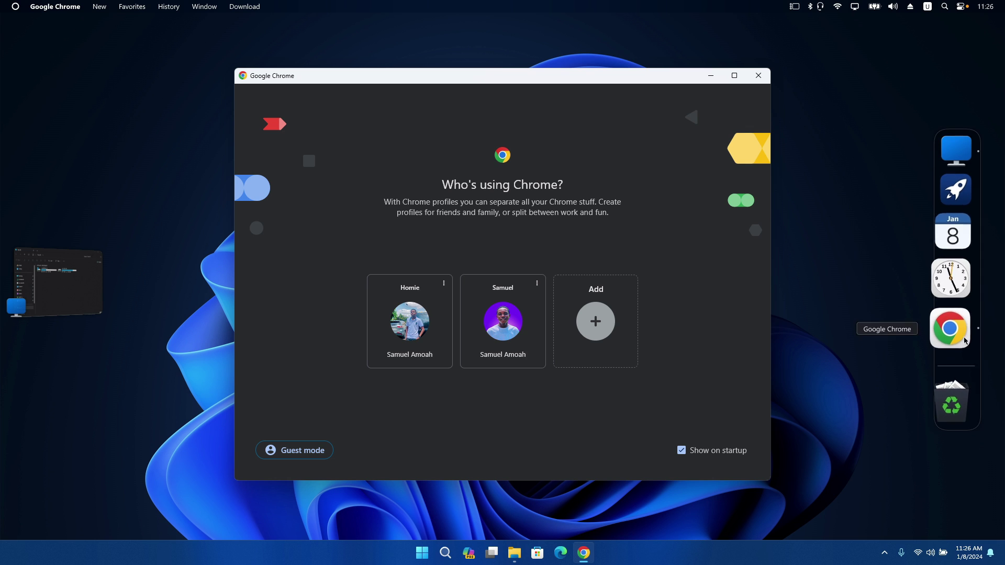
left_click(950, 326)
right_click(950, 324)
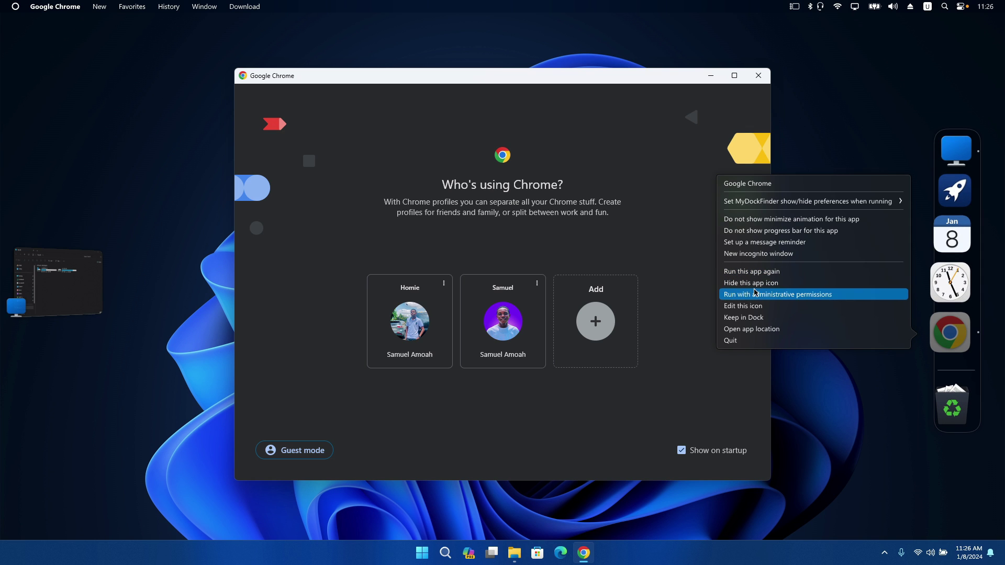
left_click(738, 318)
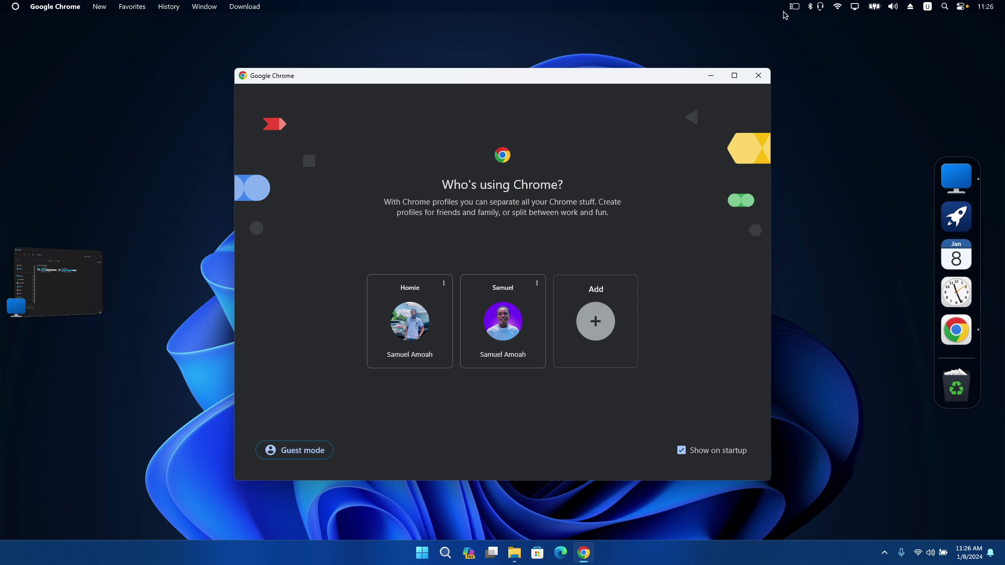
left_click(758, 75)
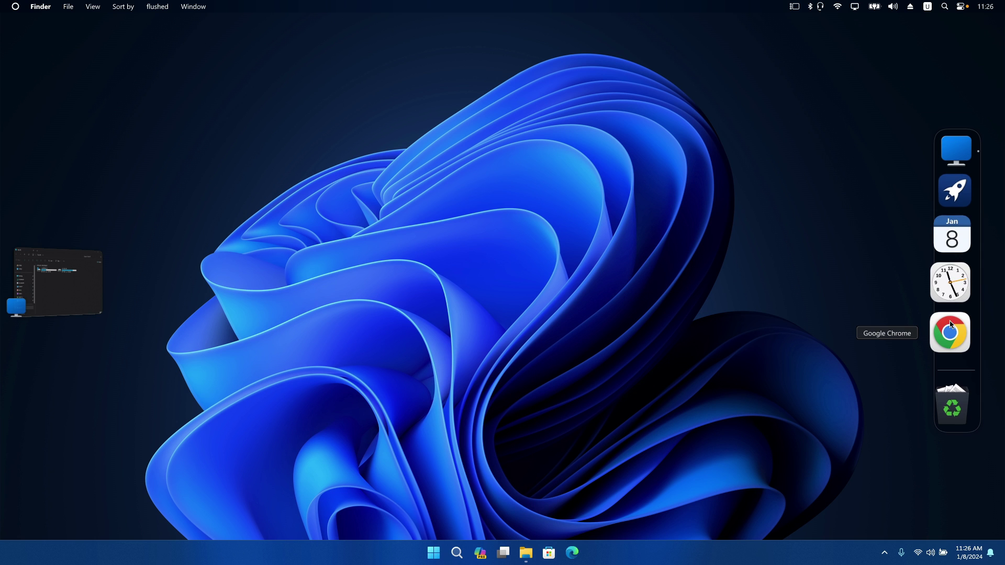
- Launch Visual Studio Code, pull its maximized window into a smaller floating one, and close it
left_click(438, 553)
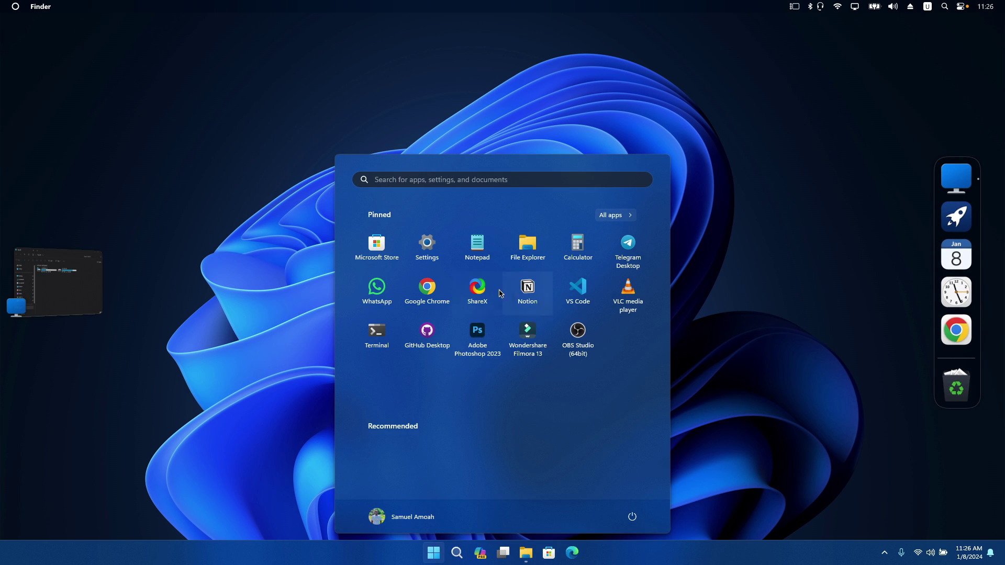
left_click(578, 288)
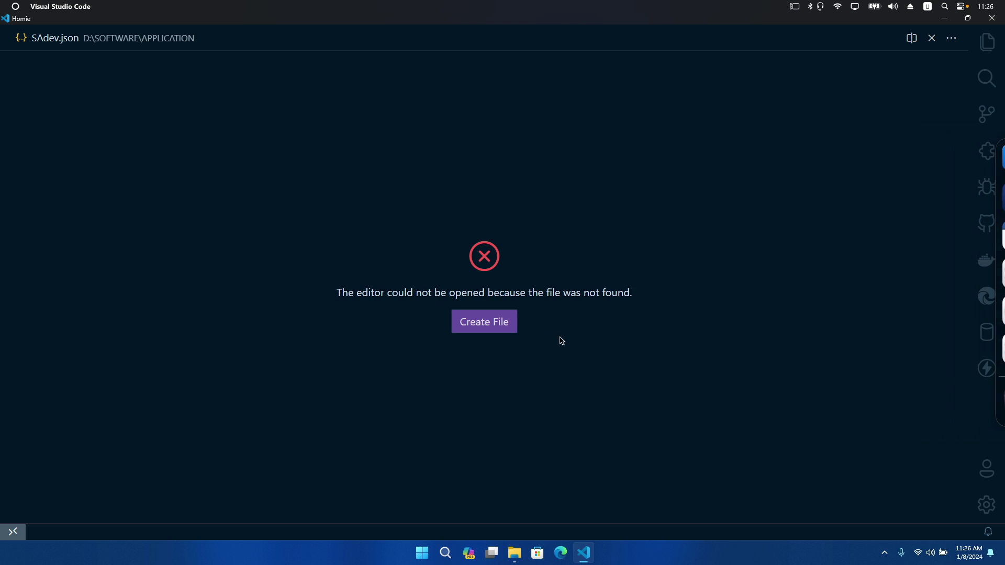
left_click_drag(610, 24, 551, 61)
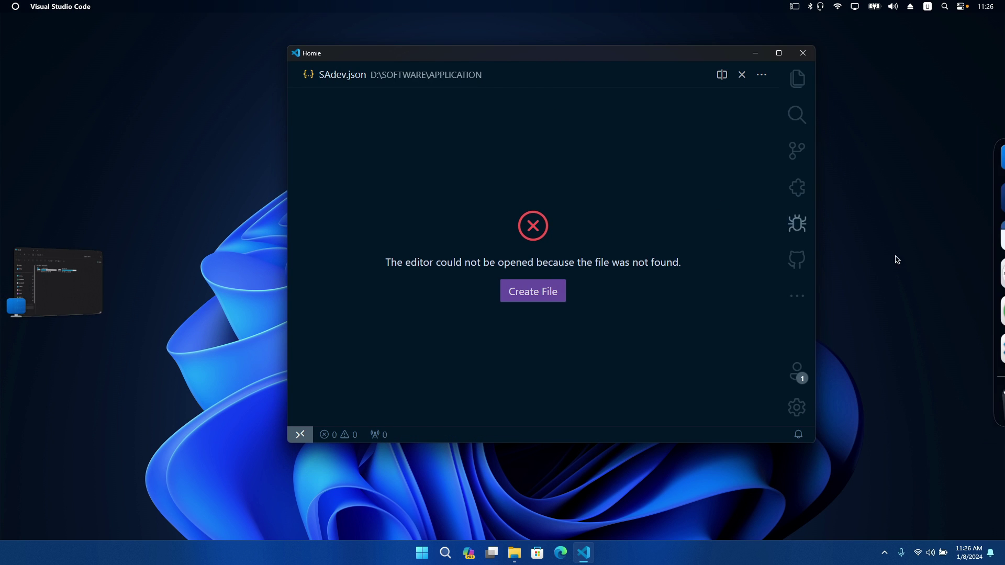
key("alt+F4")
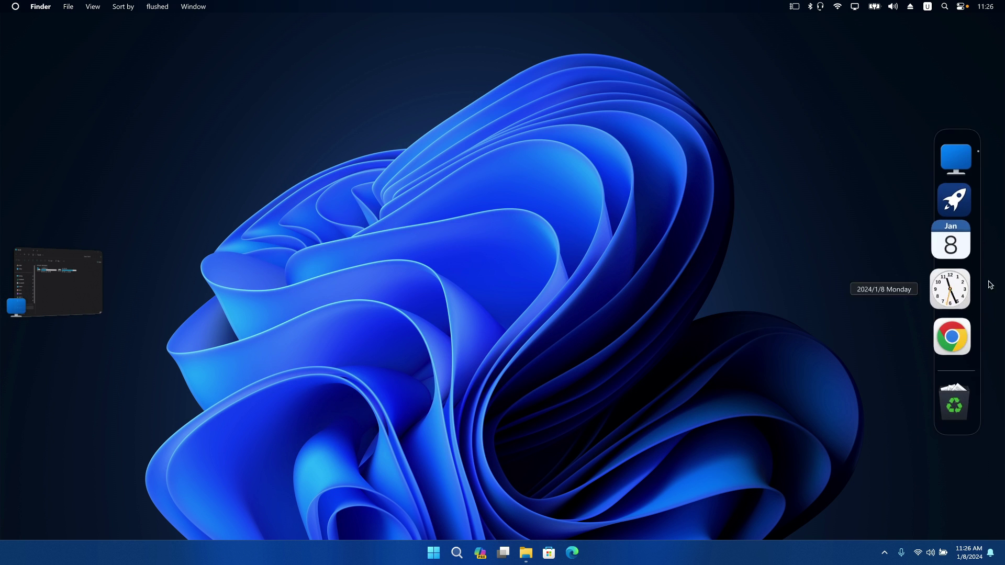
- Set Launchpad to display Added icons&Start Menu&Desktop in the MyDock preferences and accept resetting all its icons
left_click(955, 217)
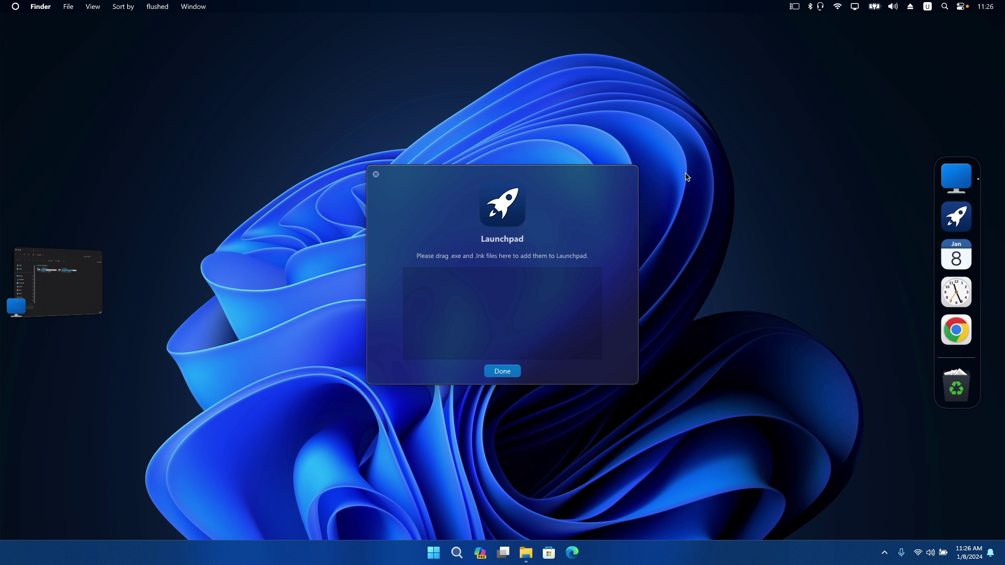
left_click(501, 371)
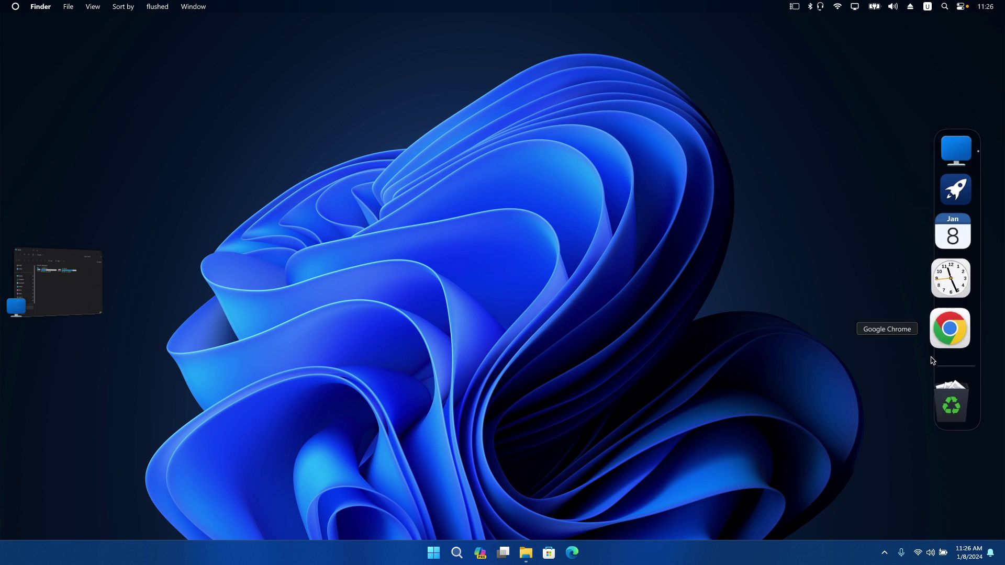
right_click(952, 363)
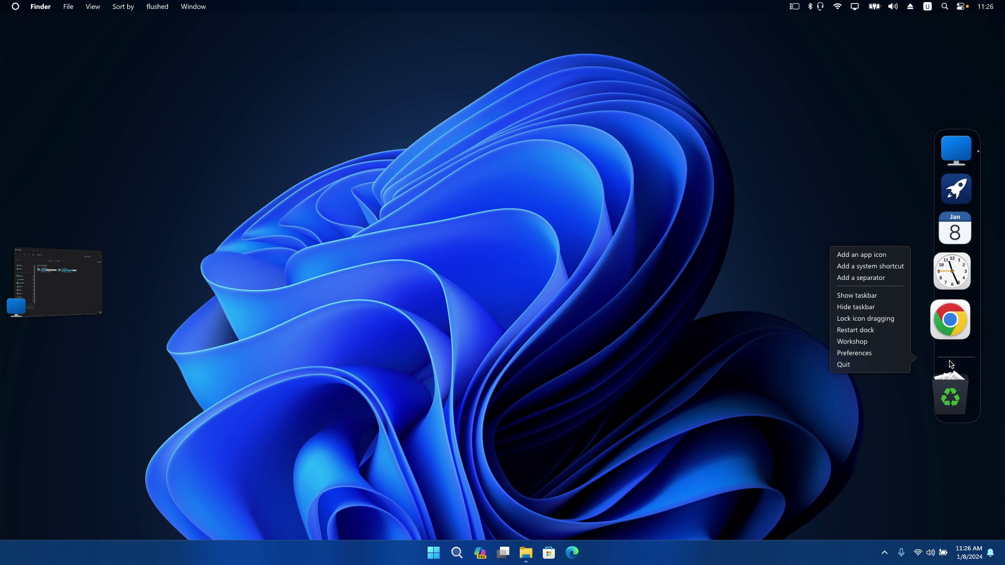
left_click(871, 354)
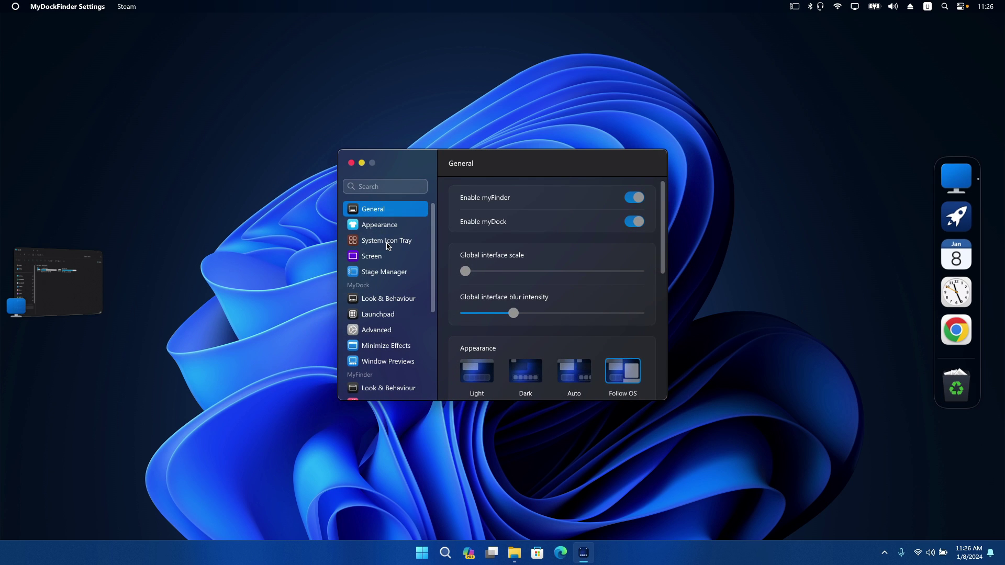
scroll(387, 246, "down", 3)
left_click(382, 229)
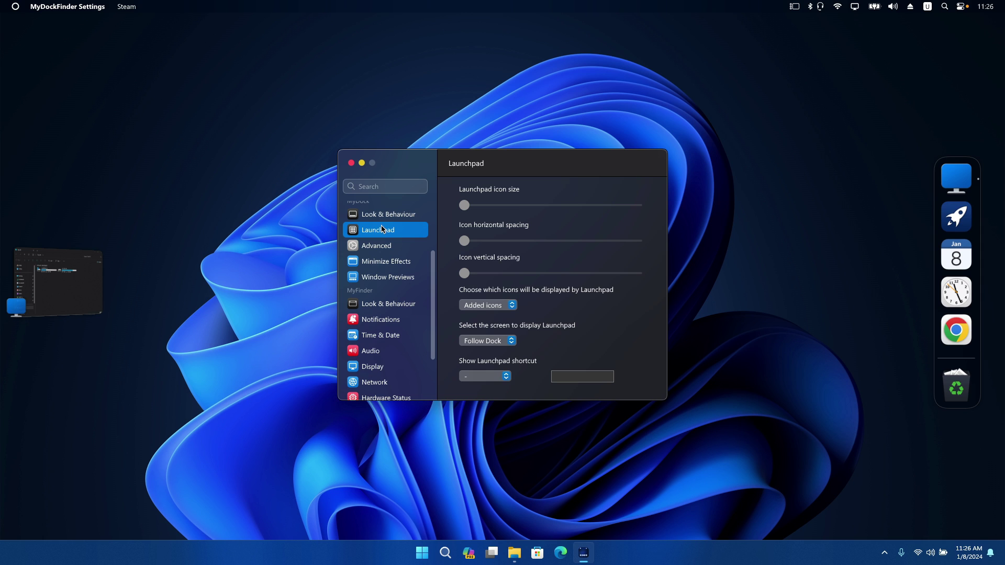
left_click(507, 308)
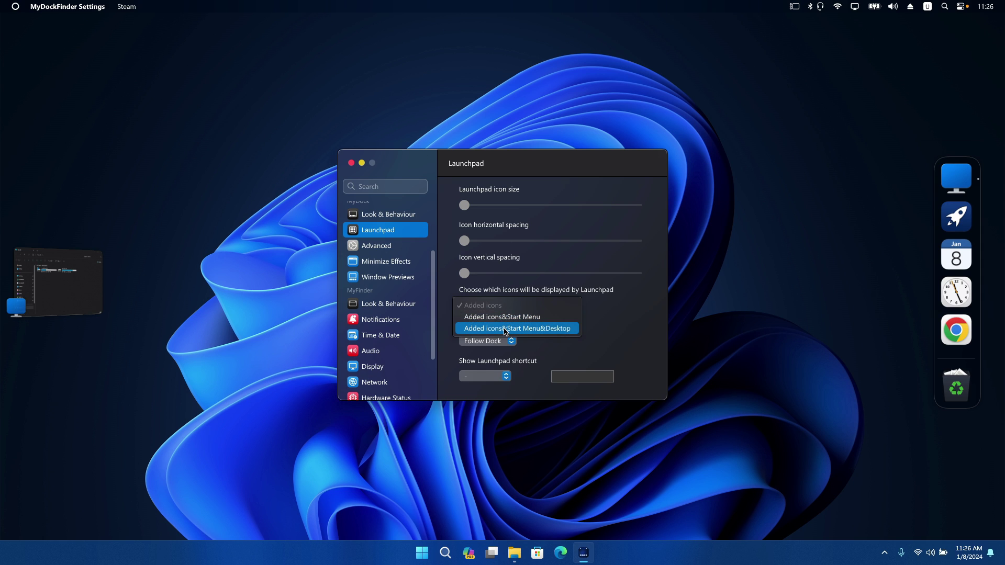
left_click(505, 330)
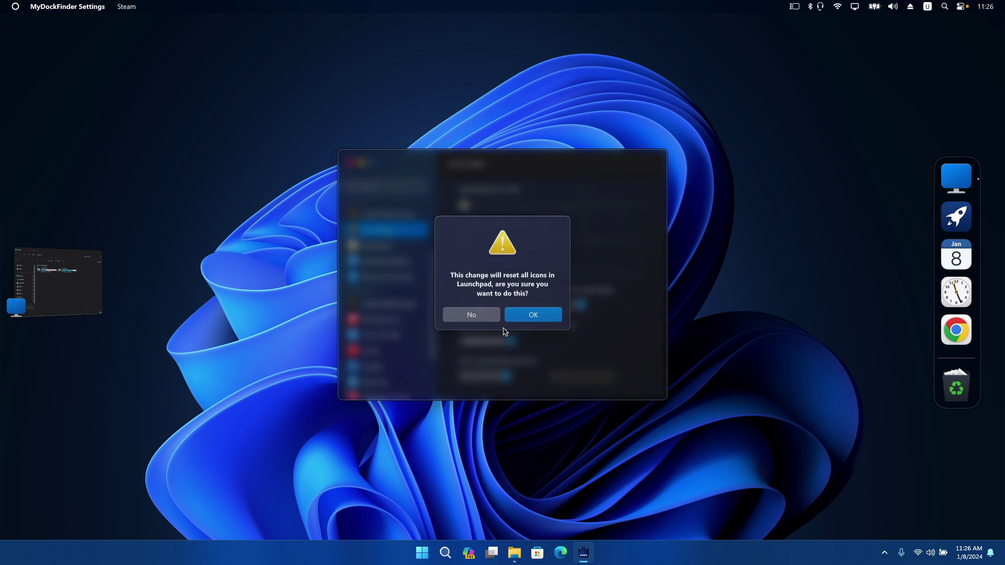
left_click(533, 318)
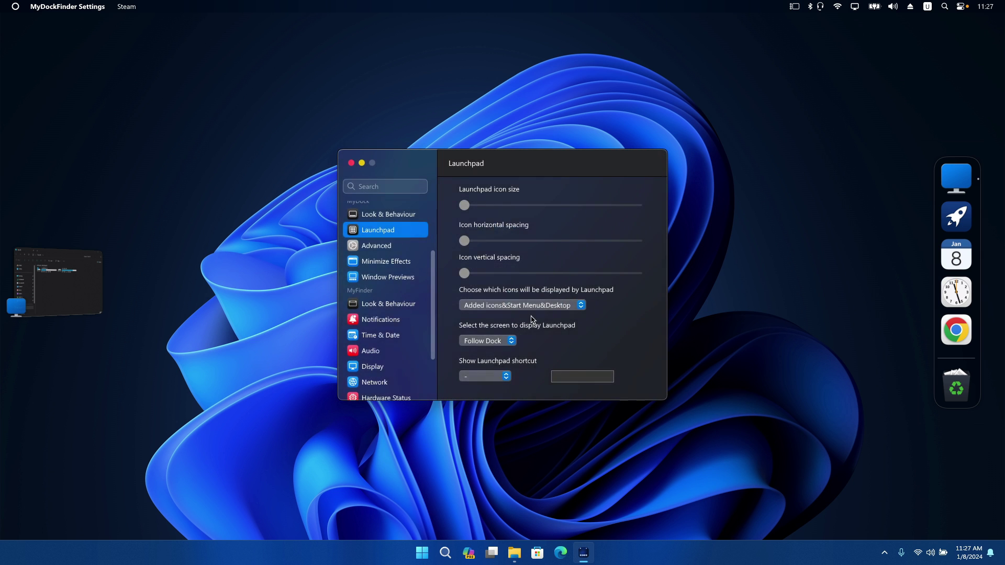
left_click(521, 317)
left_click(350, 163)
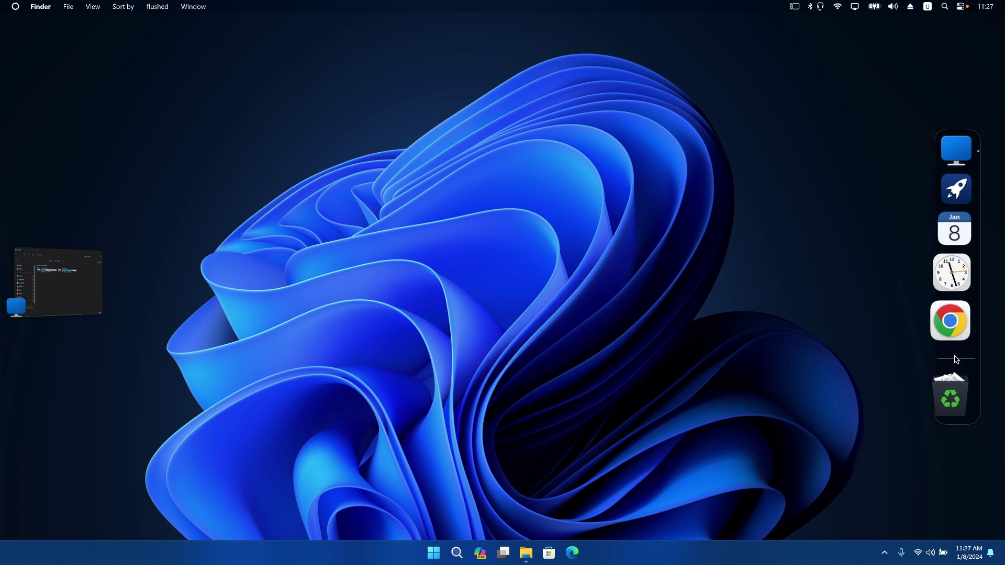
- Restart the dock and browse the pages of app icons in Launchpad
right_click(956, 359)
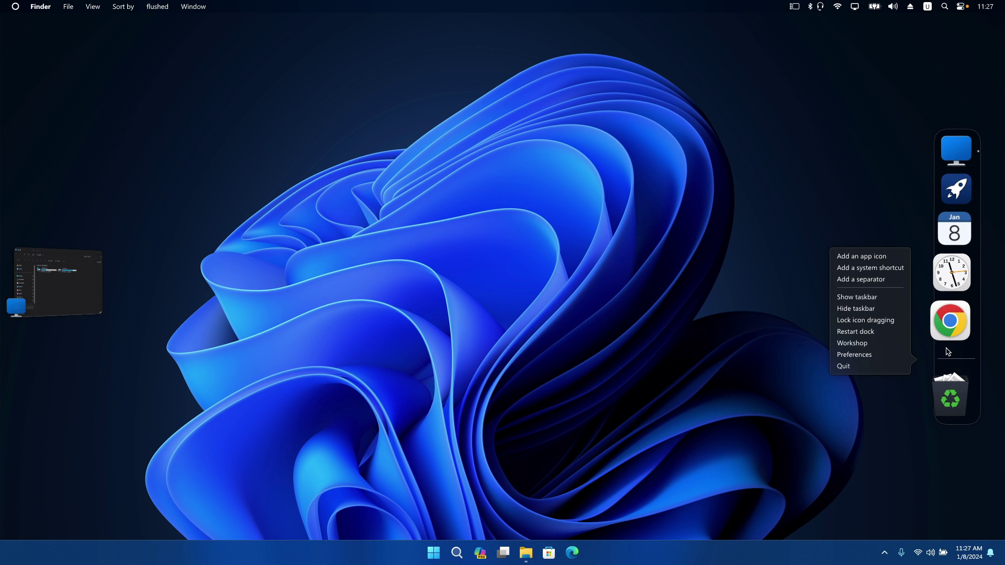
left_click(871, 337)
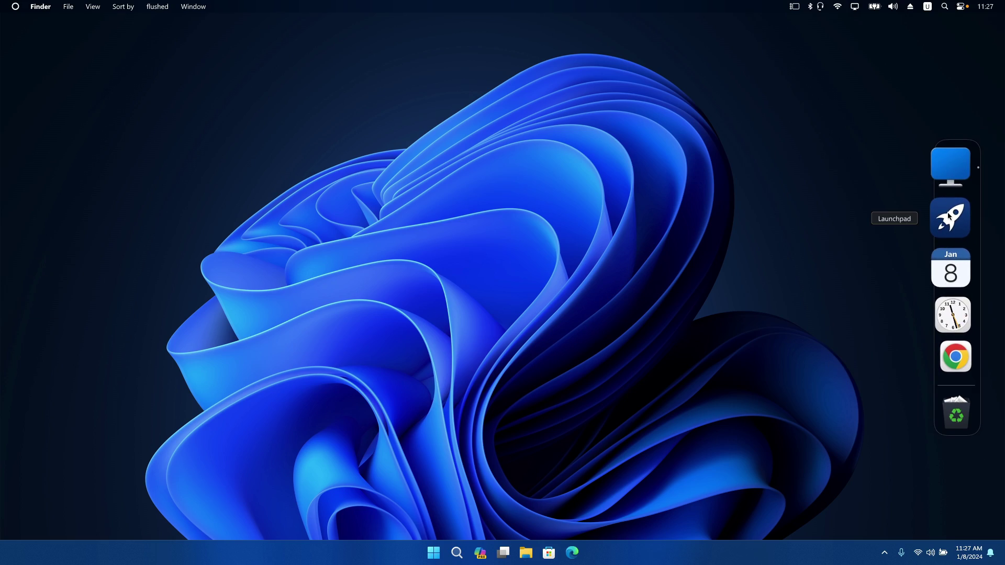
left_click(950, 220)
scroll(683, 288, "down", 2)
scroll(683, 287, "down", 1)
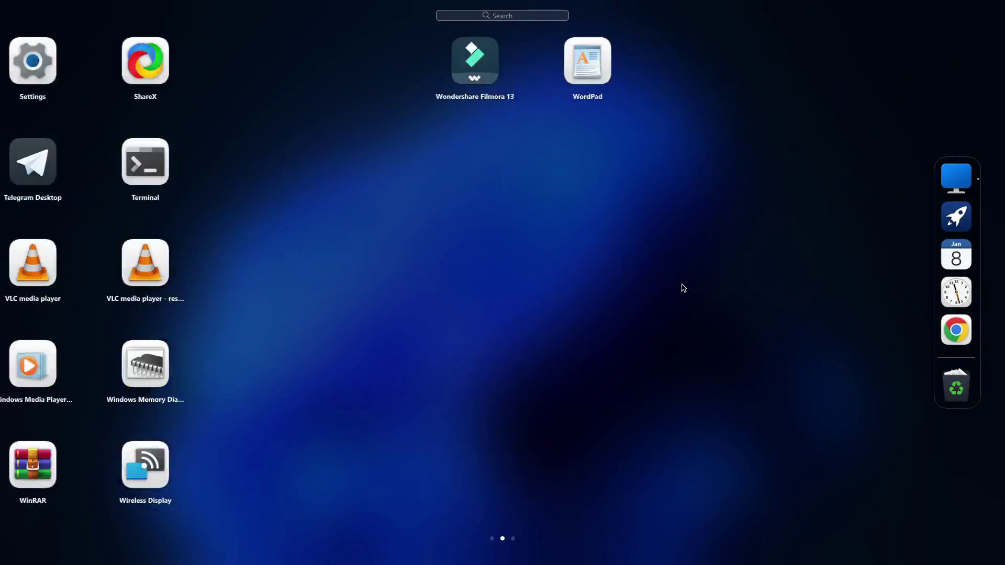
scroll(682, 288, "up", 2)
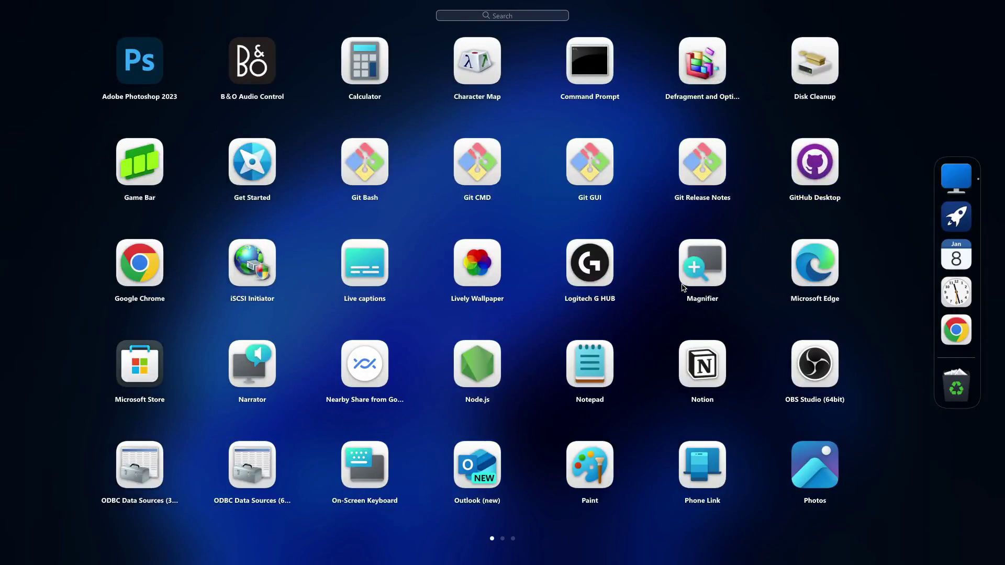
scroll(683, 288, "down", 1)
scroll(691, 272, "down", 1)
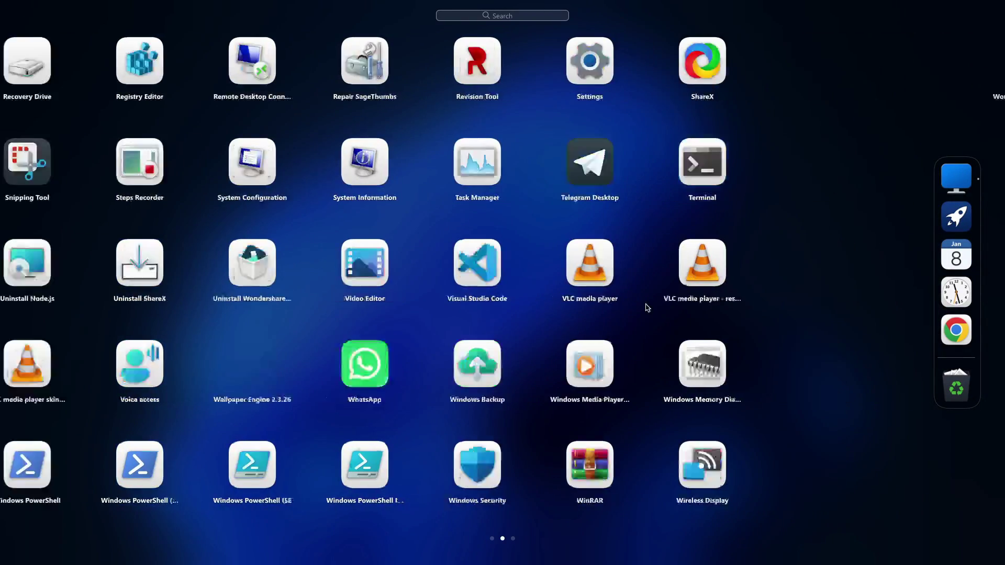
scroll(659, 321, "up", 1)
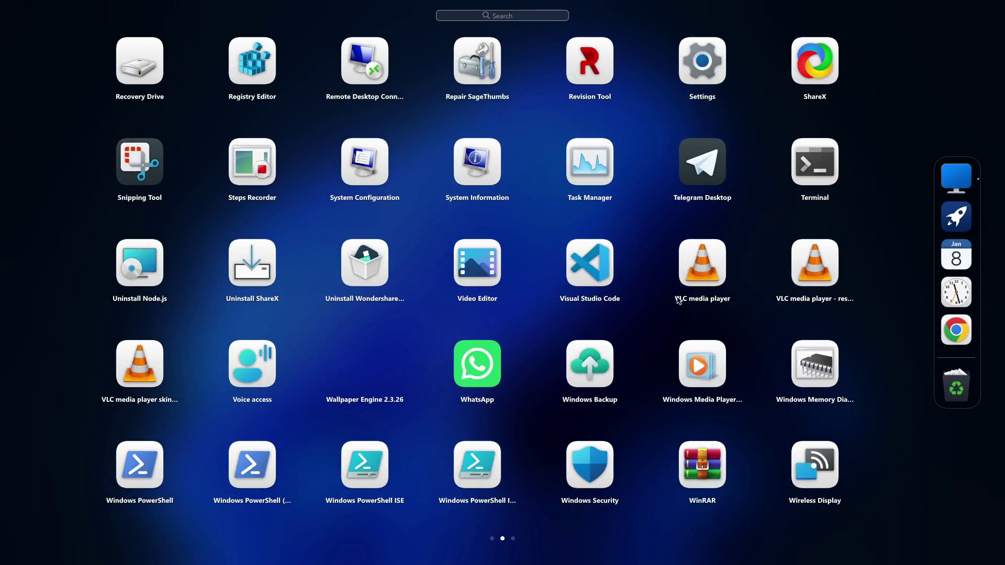
scroll(555, 366, "up", 1)
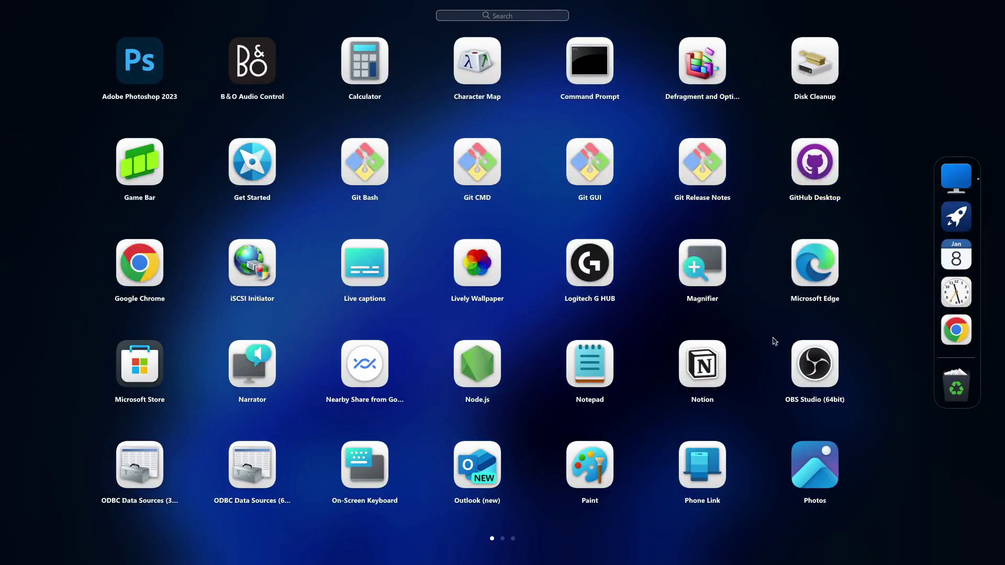
- Reopen the dock preferences and examine the Launchpad icon size setting and the list of remaining settings categories
right_click(954, 359)
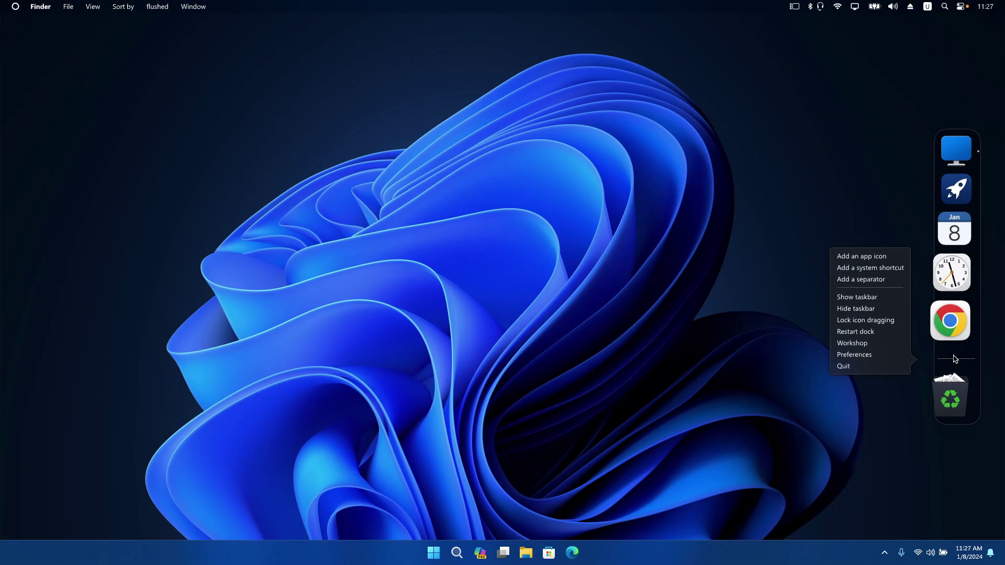
left_click(854, 355)
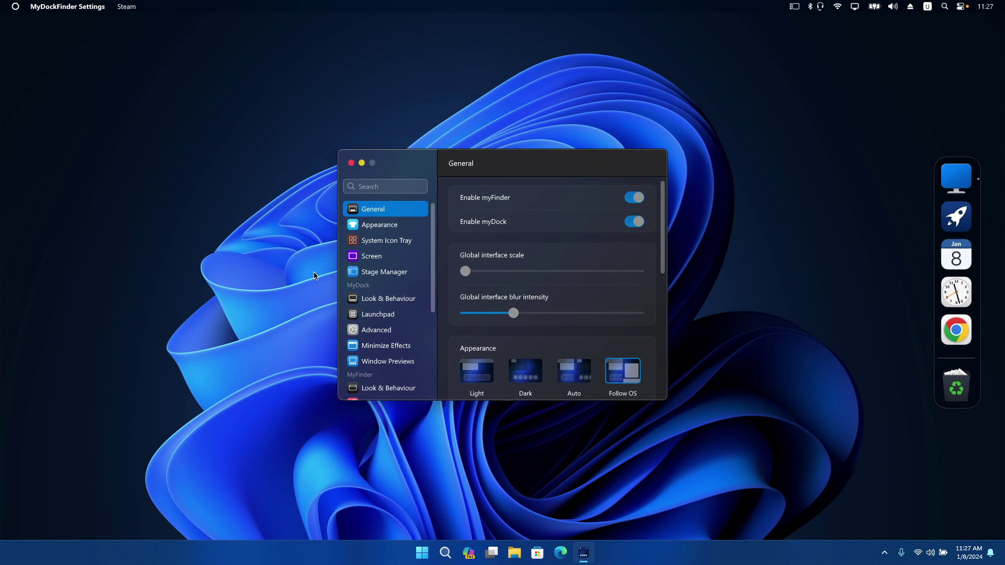
left_click(374, 315)
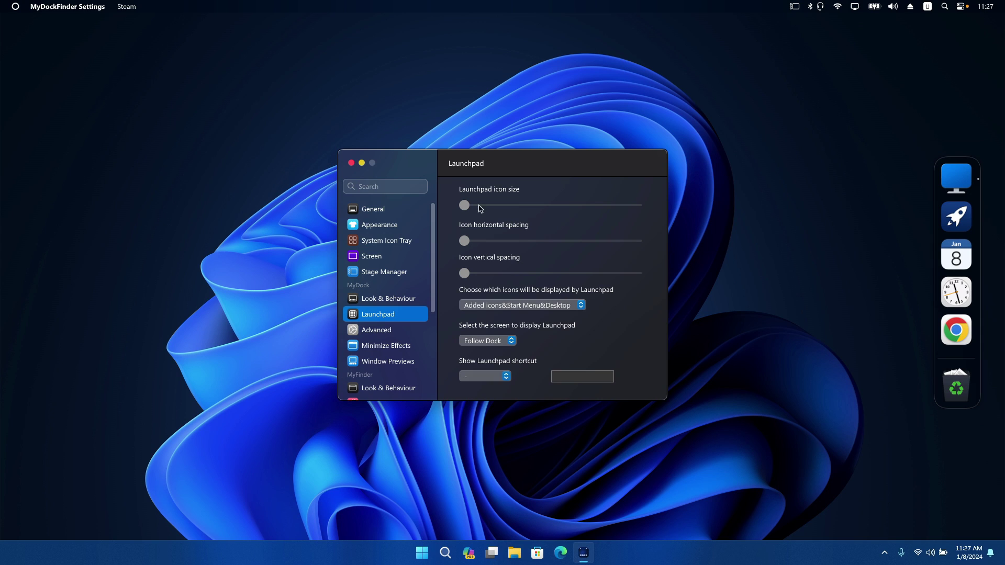
mouse_move(464, 205)
left_mouse_down()
mouse_move(526, 206)
mouse_move(464, 206)
left_mouse_up()
scroll(392, 348, "down", 5)
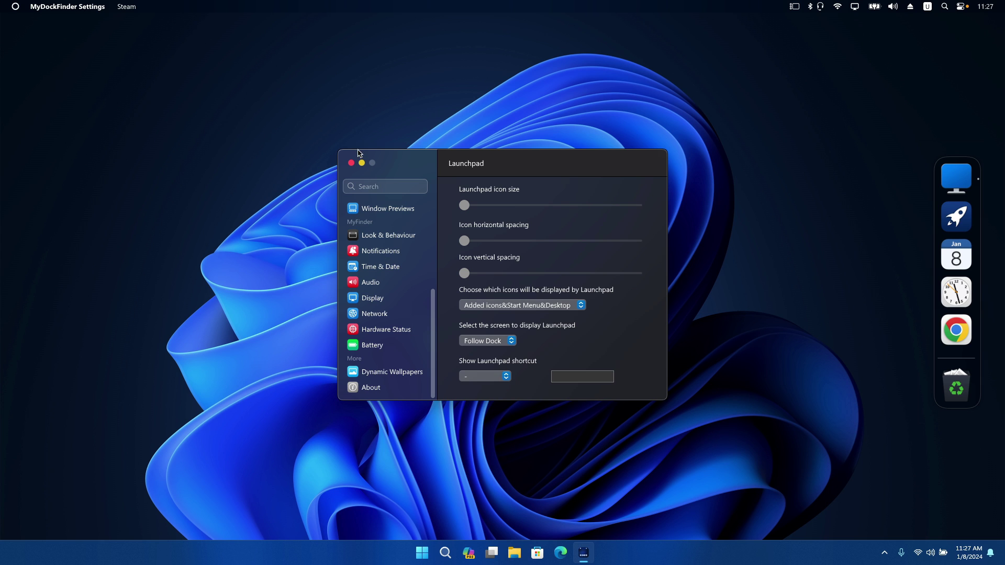
scroll(387, 256, "up", 5)
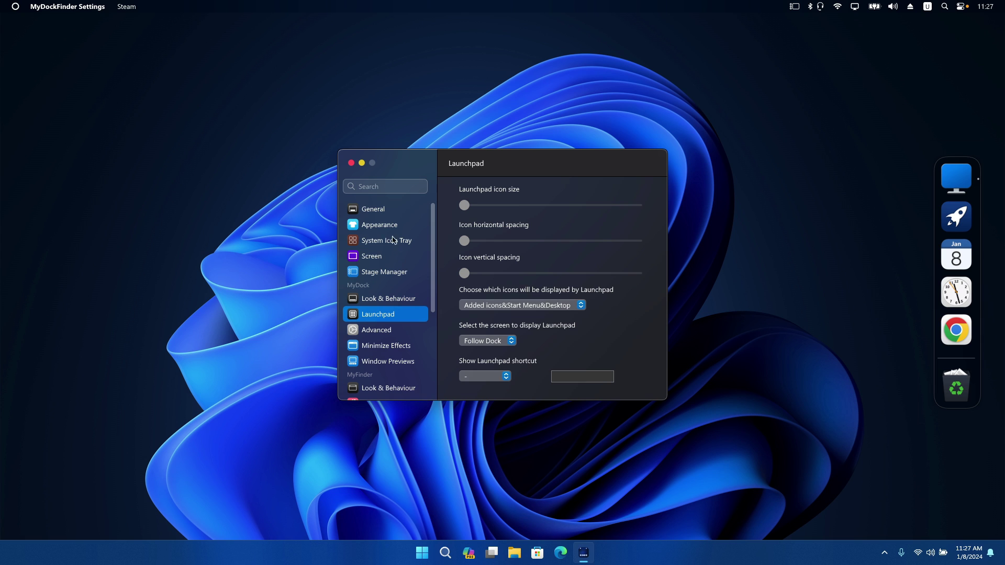
- Close the dock preferences, look through the Downloads folder in File Explorer, and close that window
left_click(351, 162)
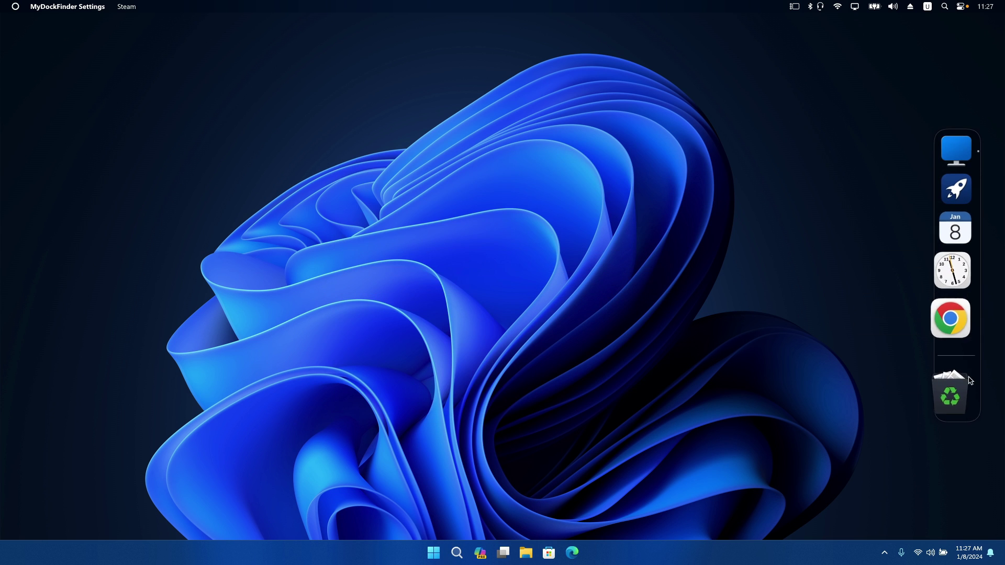
left_click(951, 177)
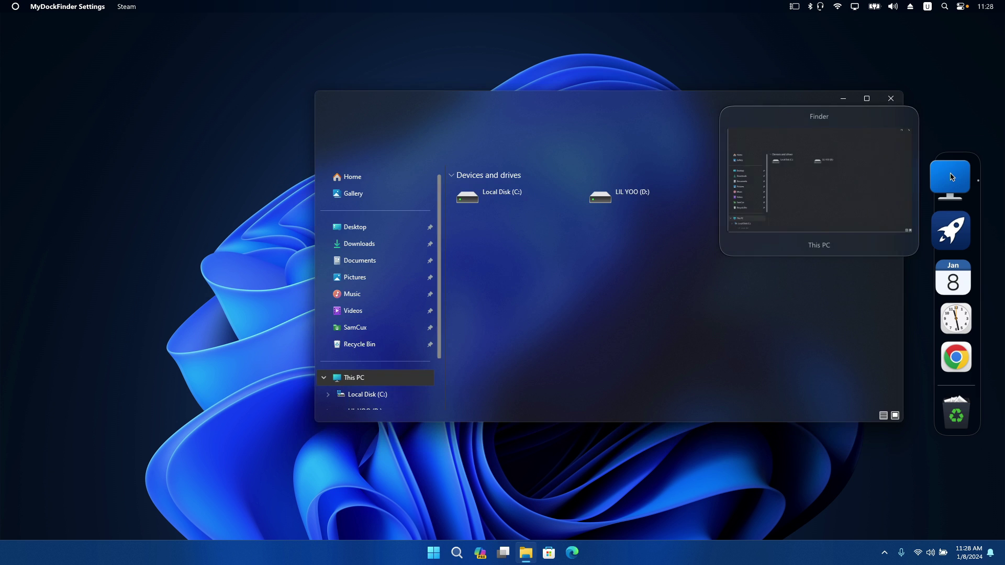
left_click(365, 245)
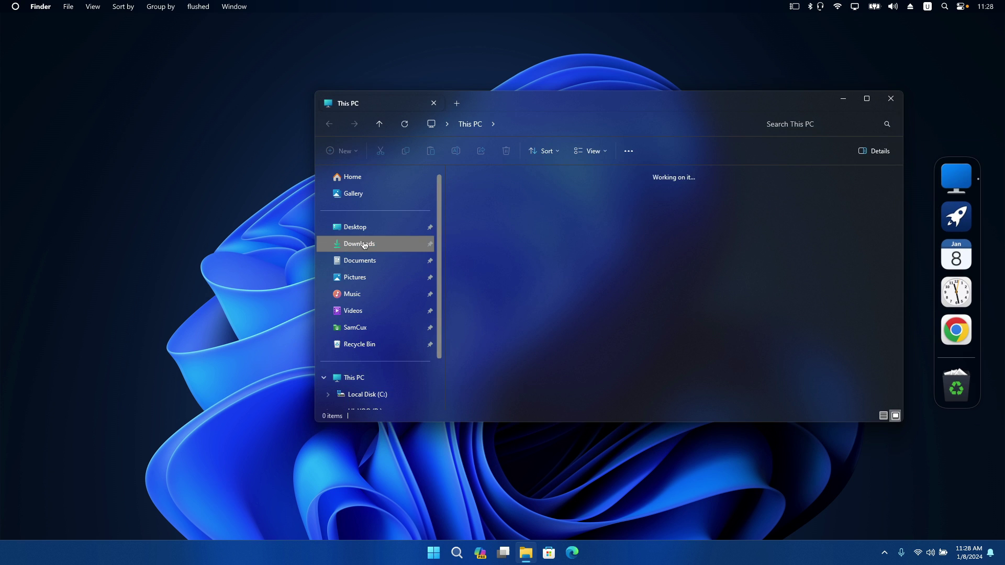
scroll(610, 242, "down", 10)
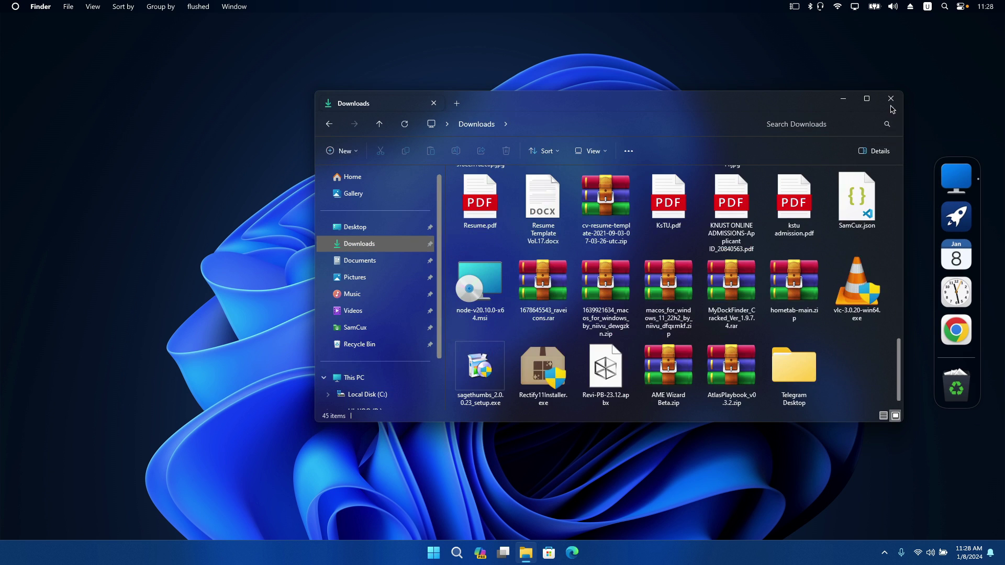
left_click(890, 99)
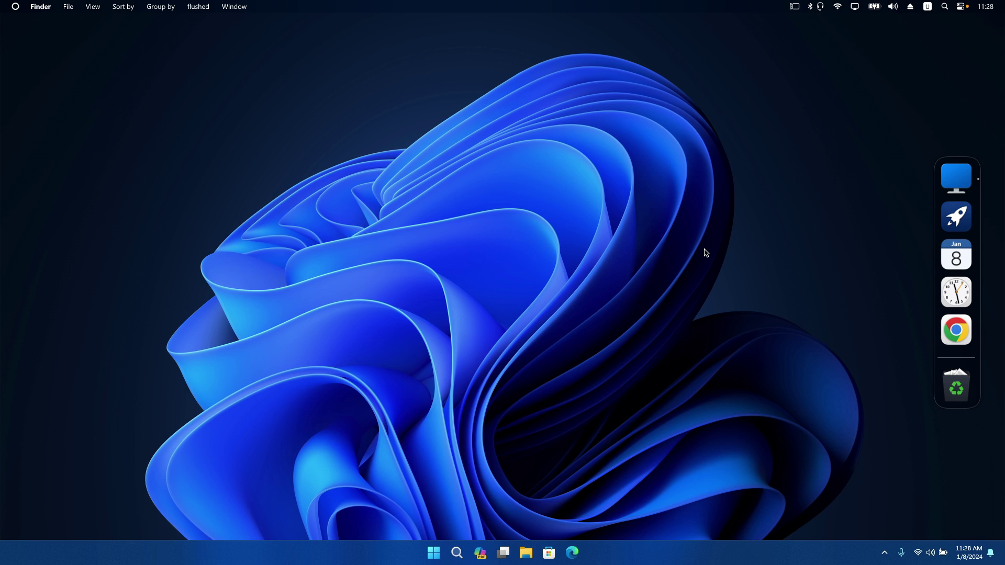
- Set the desktop background to the red and purple wave picture from the recent images in Windows Settings and close Settings
key("super+i")
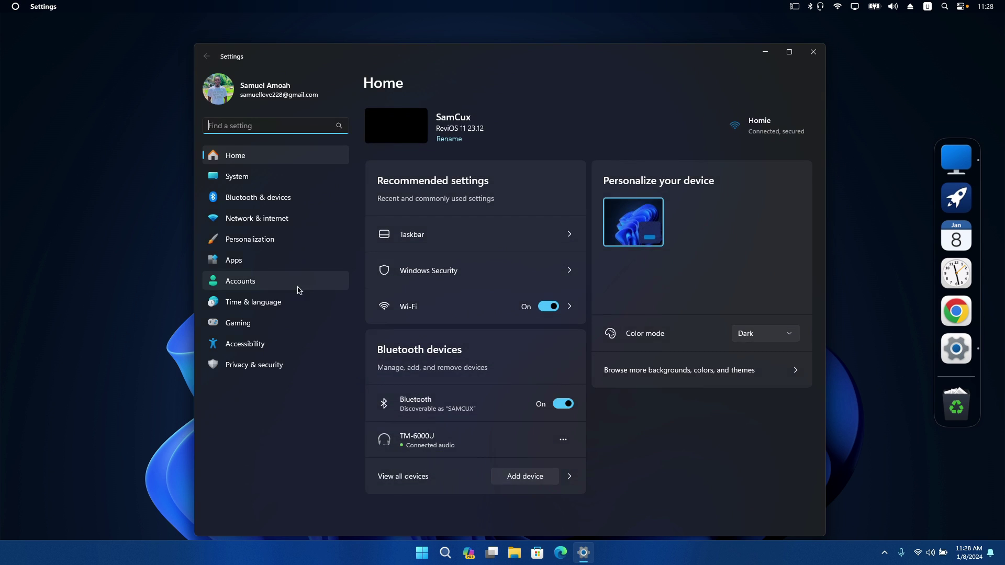
left_click(293, 239)
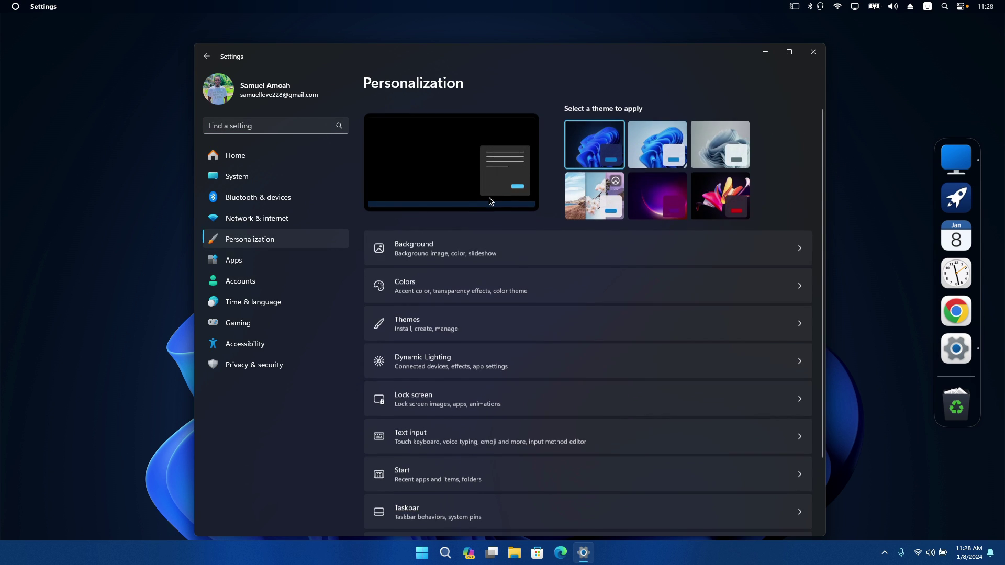
left_click(501, 250)
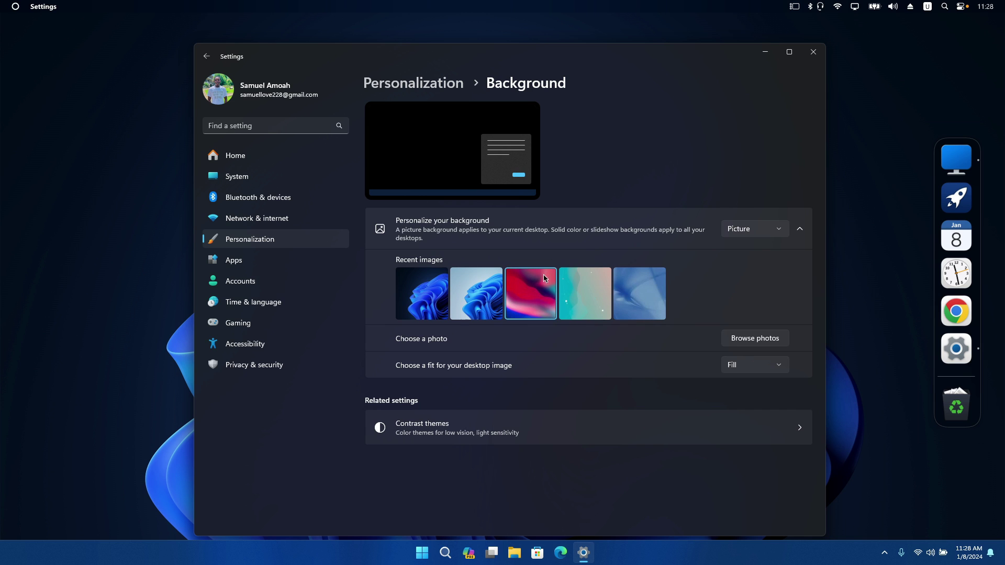
left_click(544, 279)
left_click(813, 52)
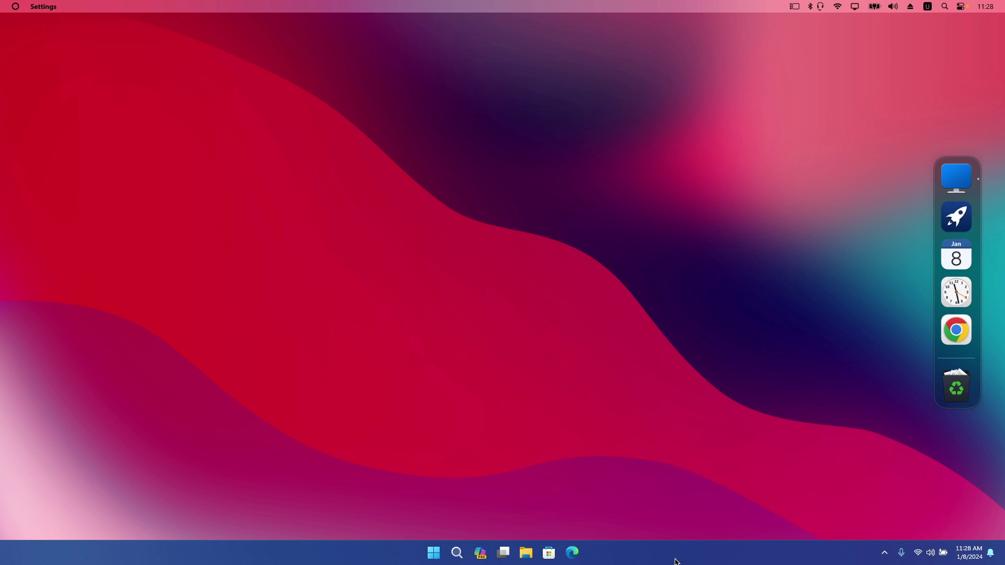
- Enable "Automatically hide the taskbar" in the Windows taskbar behaviors and close Settings
right_click(768, 553)
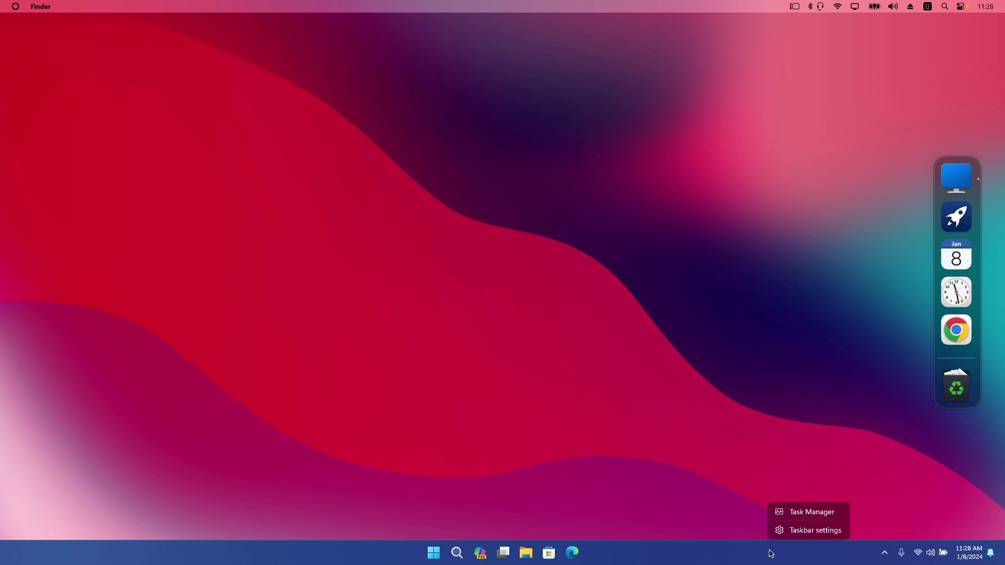
left_click(808, 531)
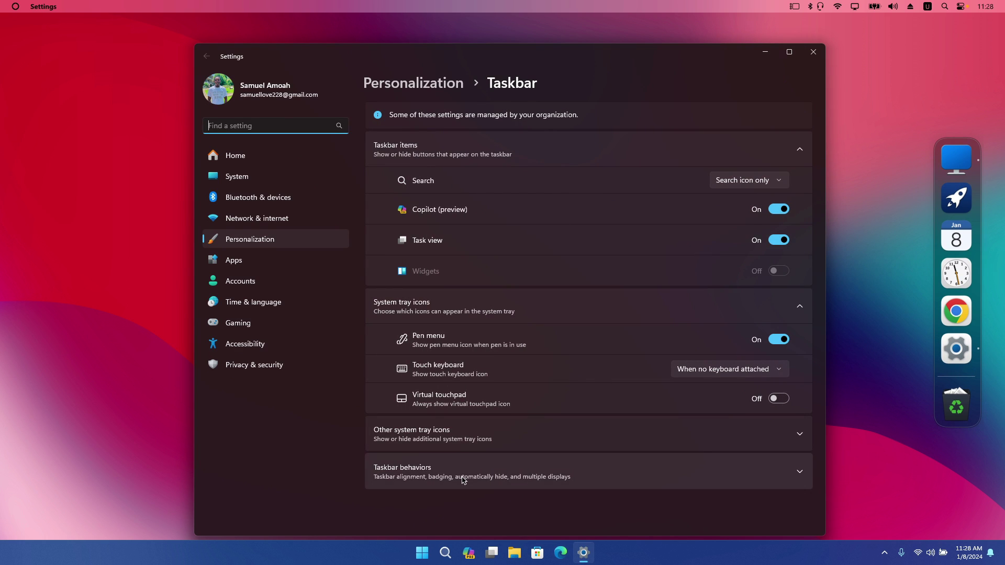
left_click(463, 480)
scroll(401, 475, "down", 3)
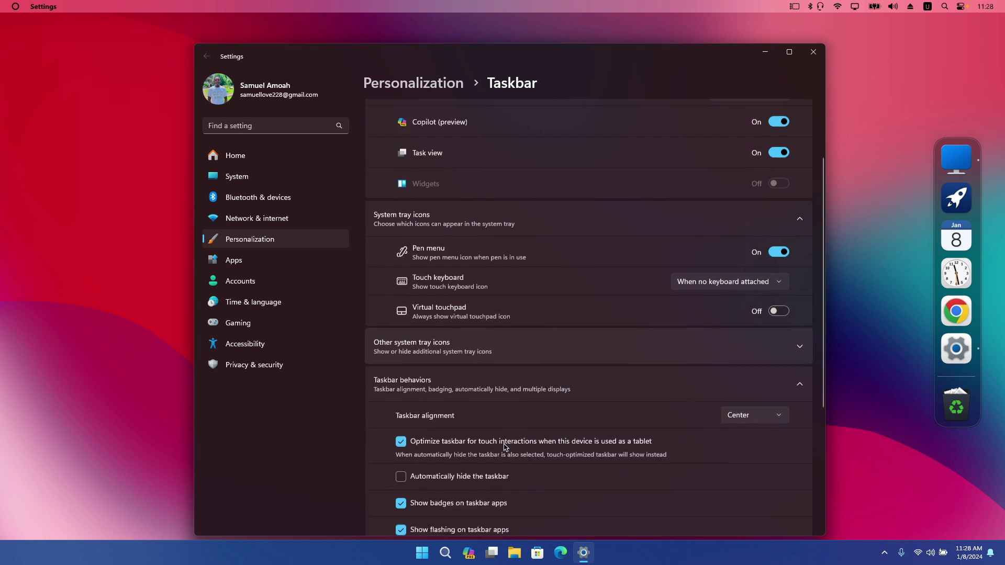
left_click(420, 437)
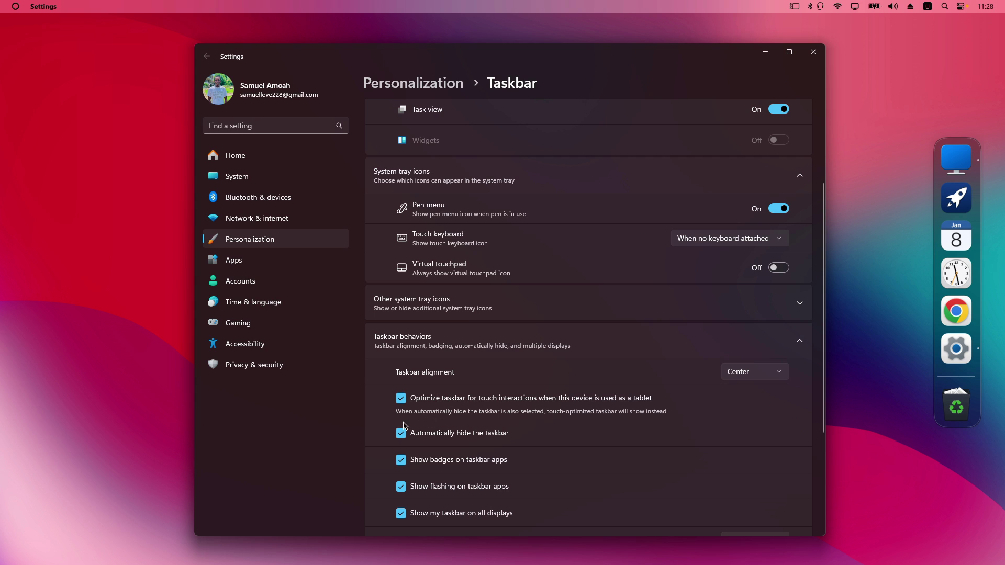
double_click(812, 45)
left_click(814, 21)
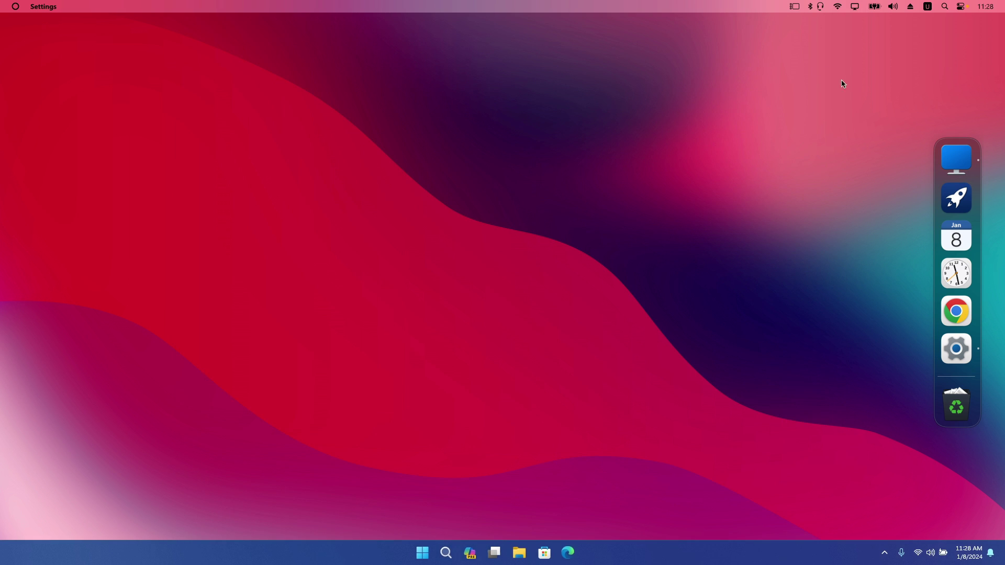
- Enable "Automatically hide the taskbar on boot" with "Hide the taskbar on the Dock display" in the general dock preferences and close them
right_click(963, 378)
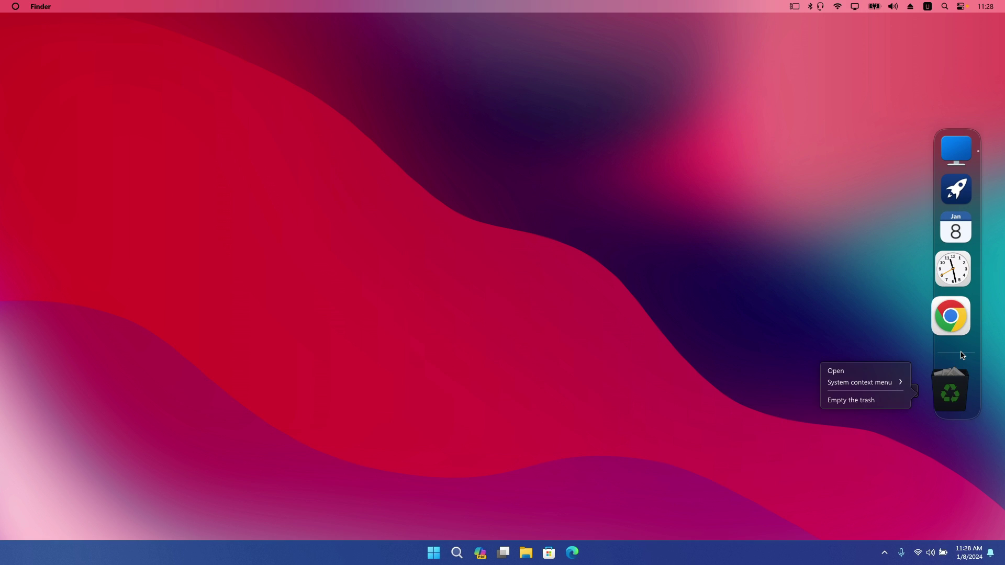
left_click(927, 359)
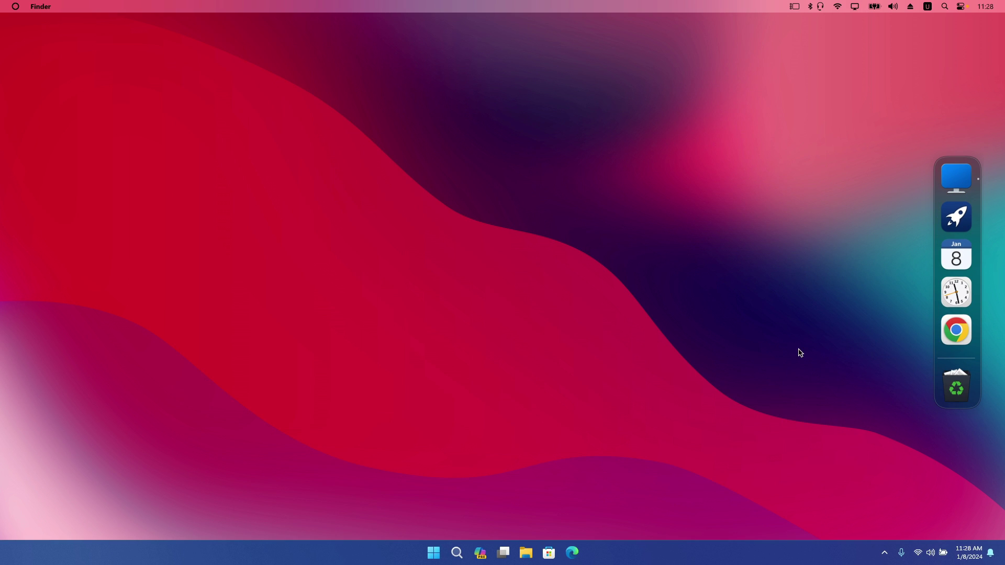
right_click(961, 359)
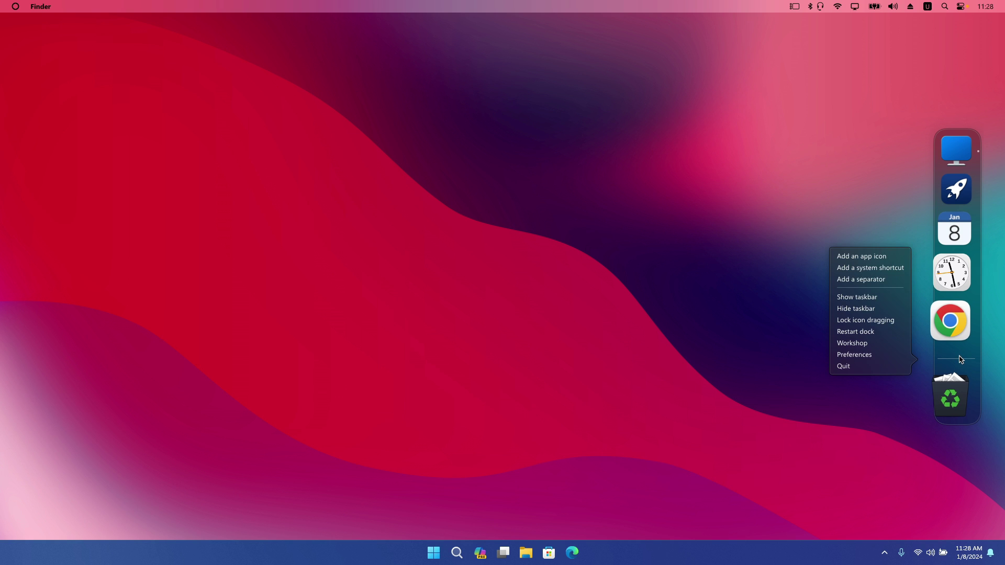
left_click(856, 355)
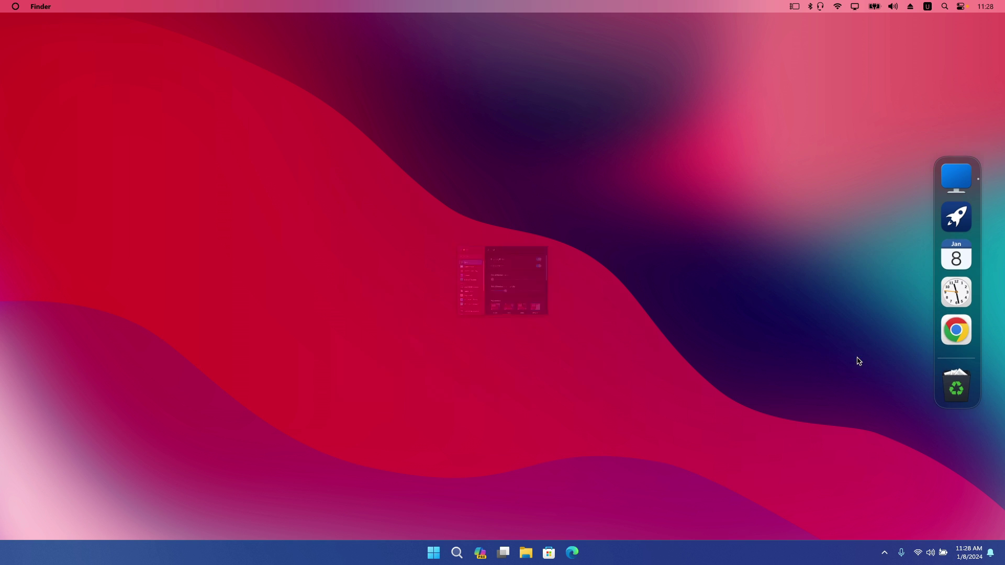
scroll(578, 352, "down", 5)
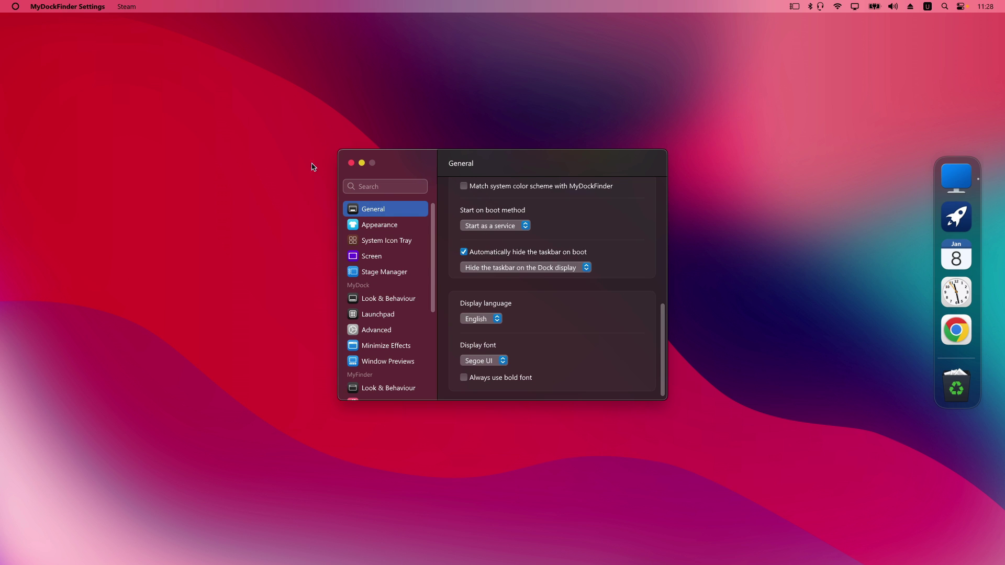
left_click(351, 163)
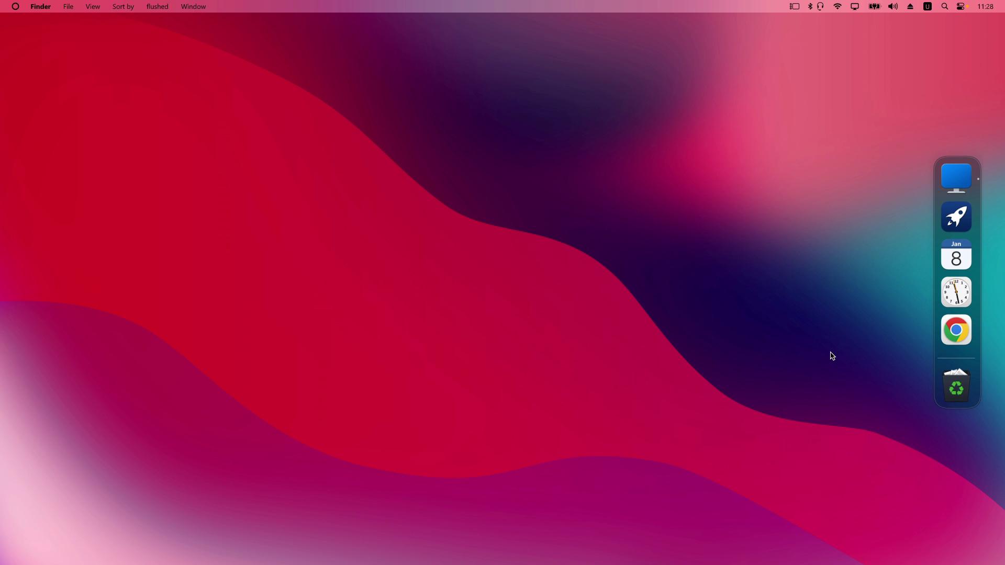
right_click(957, 360)
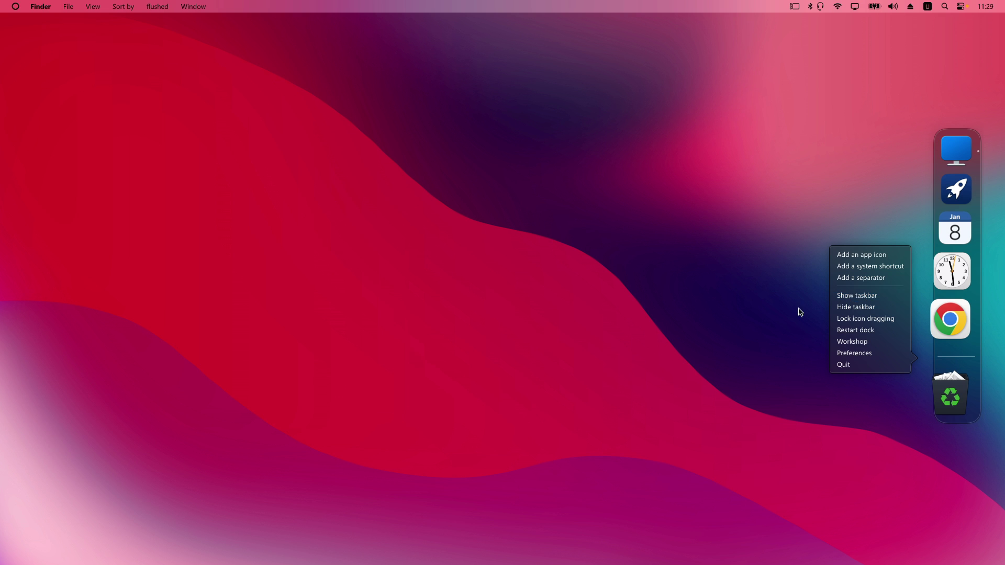
left_click(586, 553)
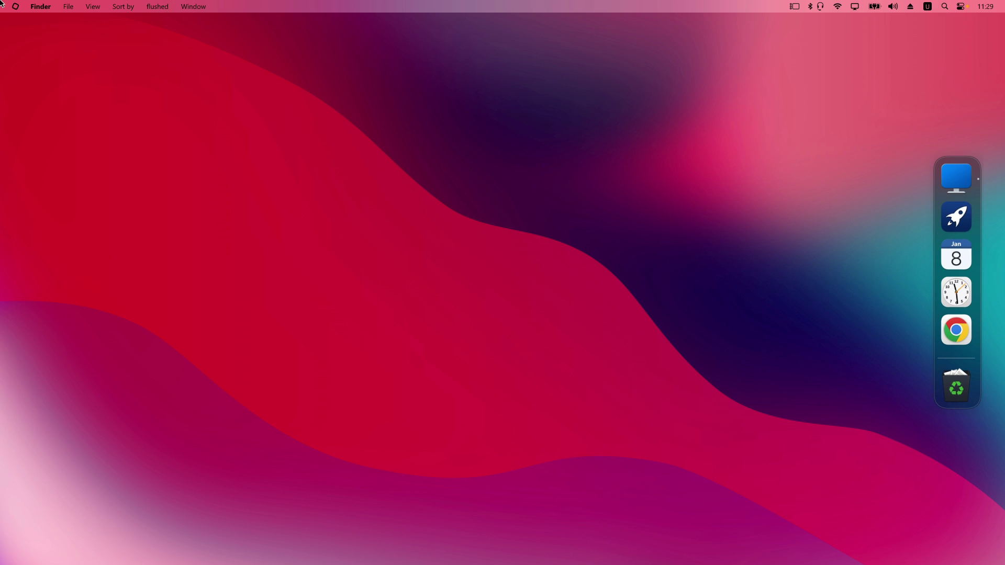
- Check the Wi-Fi details through the Control Center and raise the sound volume slightly
left_click(962, 7)
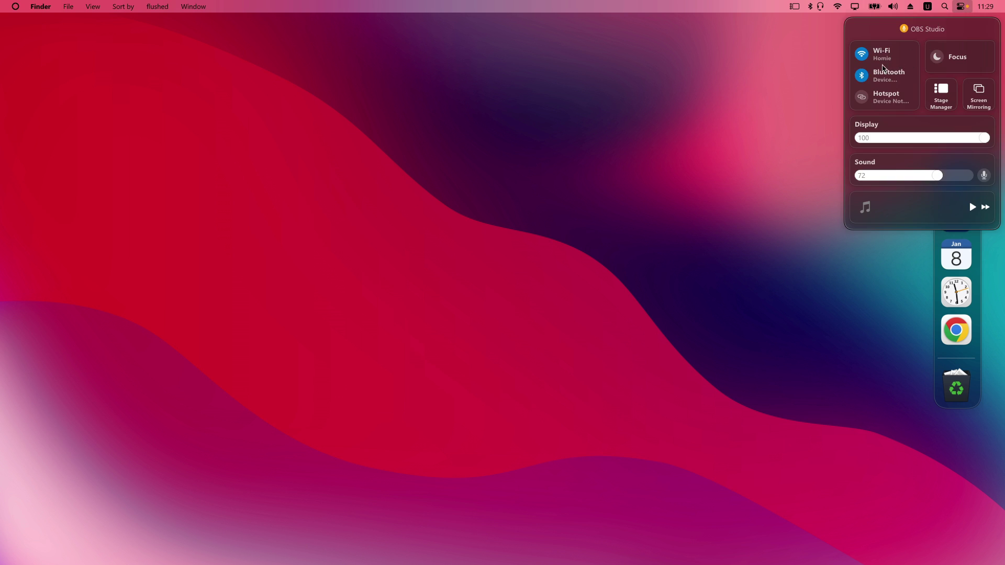
left_click(910, 56)
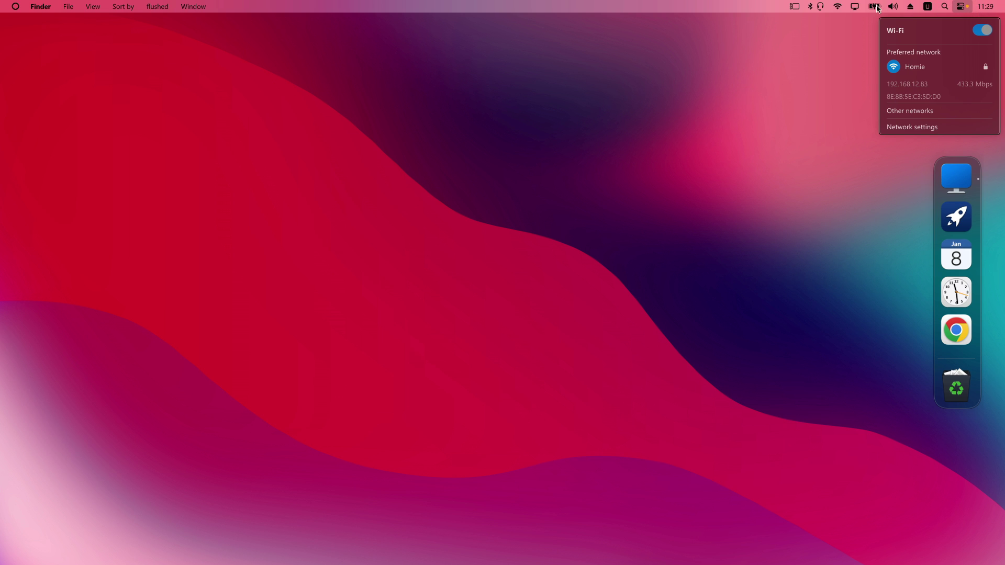
left_click(893, 7)
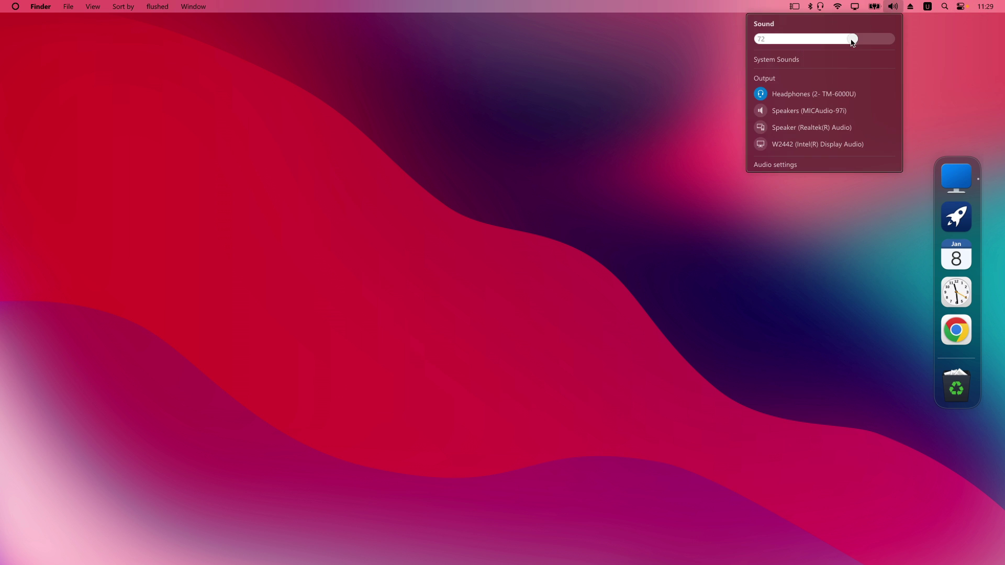
mouse_move(851, 40)
left_mouse_down()
mouse_move(785, 40)
mouse_move(862, 43)
left_mouse_up()
- Try to adjust the brightness of the LGD060F display and accept the monitor damage warning
left_click(853, 8)
left_click(868, 41)
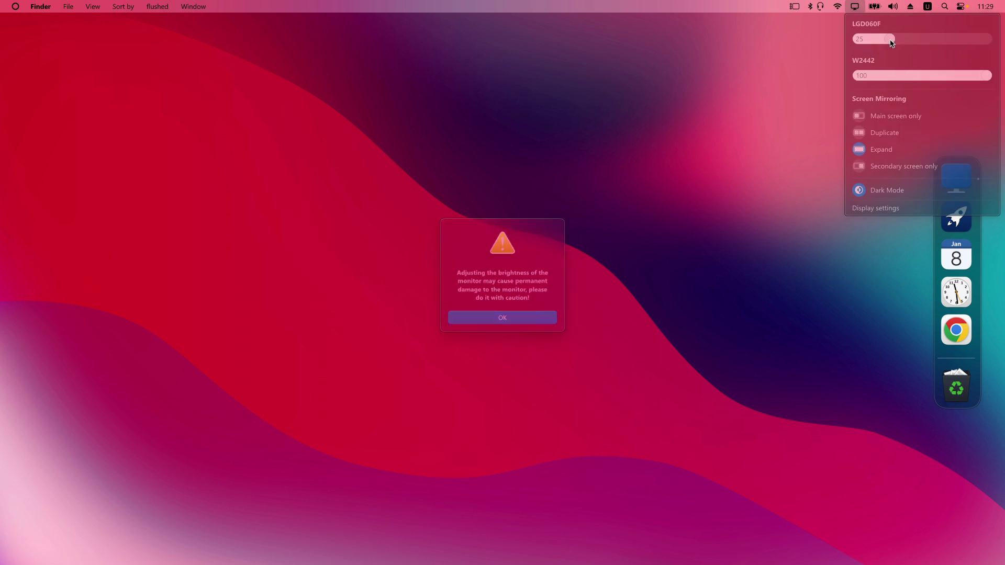
left_click(539, 322)
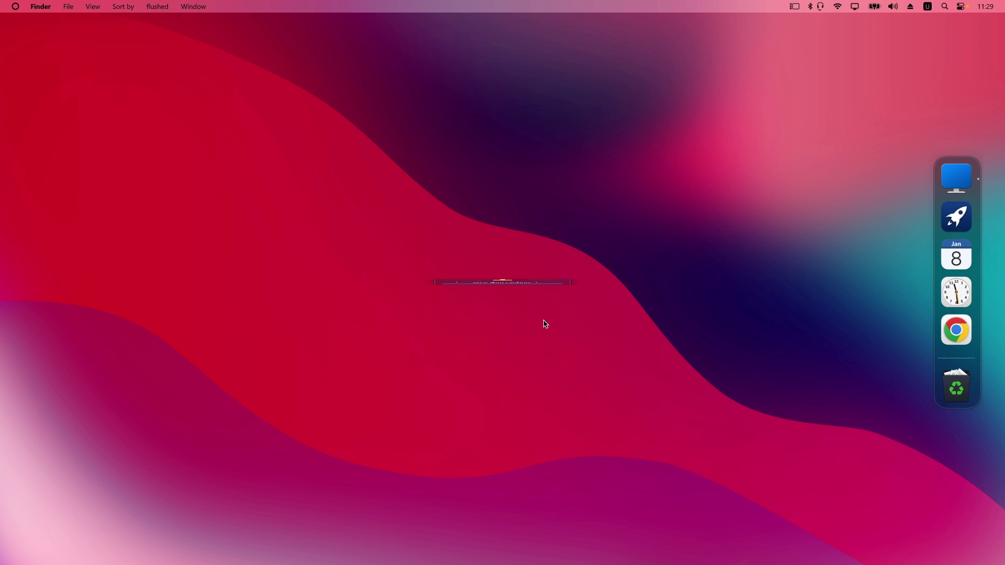
- Examine the available Wi-Fi networks and the system menu with its power and session commands, and dismiss the menu
left_click(838, 7)
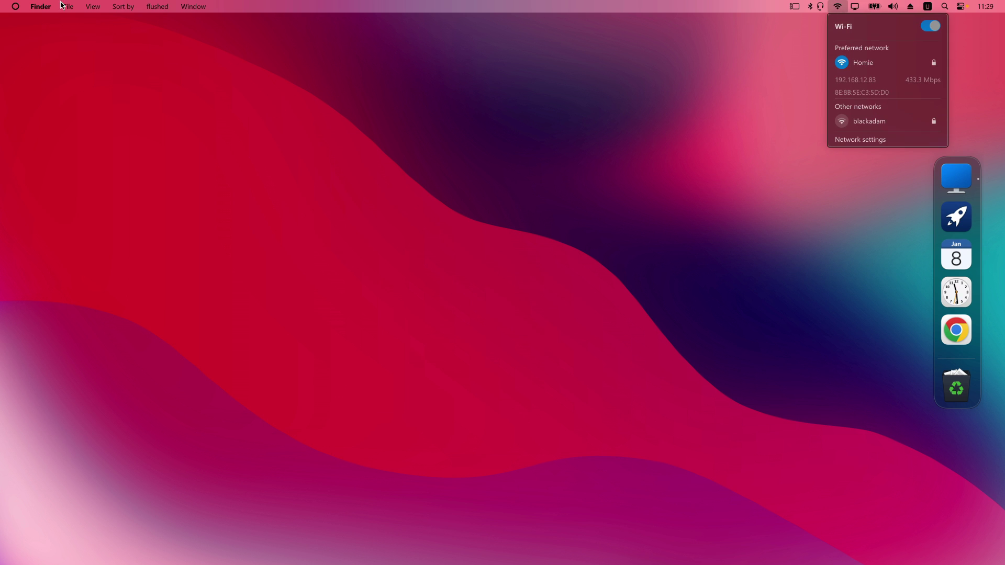
left_click(14, 6)
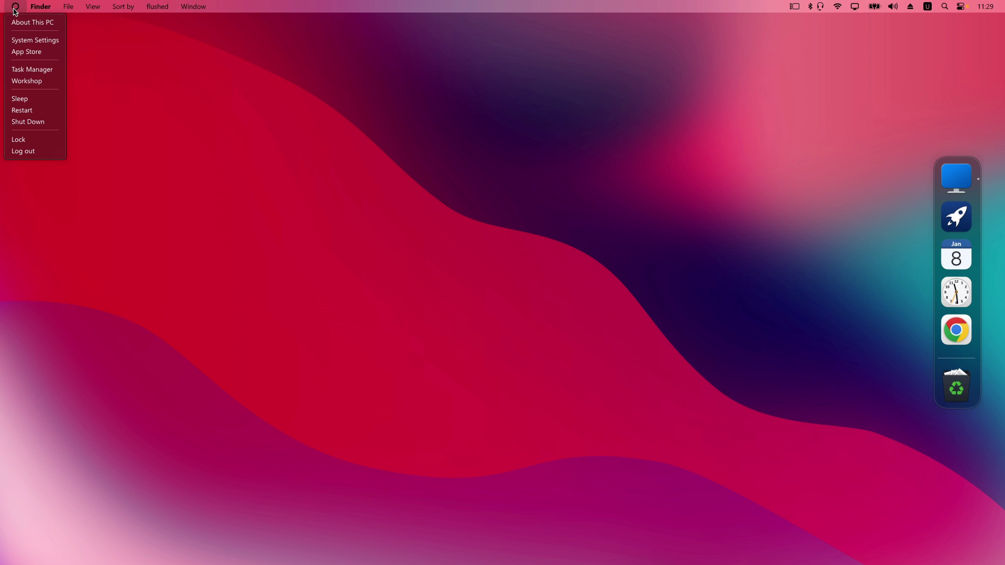
left_click(158, 147)
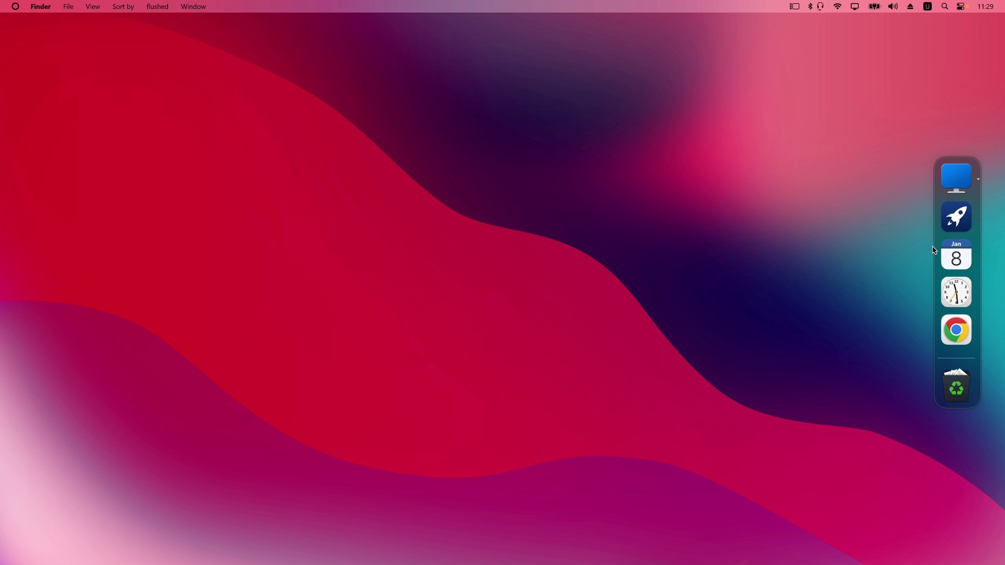
- Launch Google Chrome and minimize its window into Stage Manager, restoring and minimizing it repeatedly
left_click(954, 330)
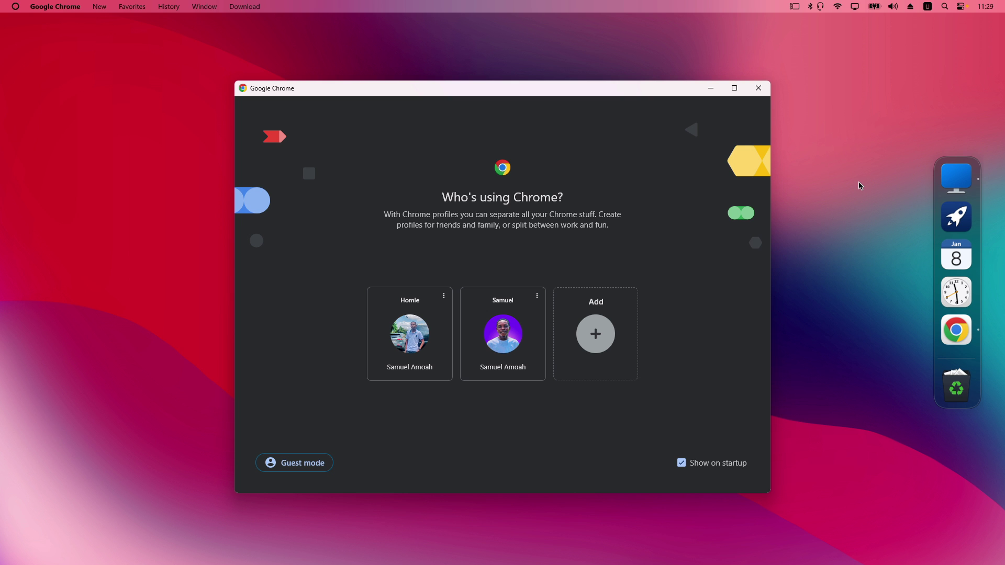
key("super+Down")
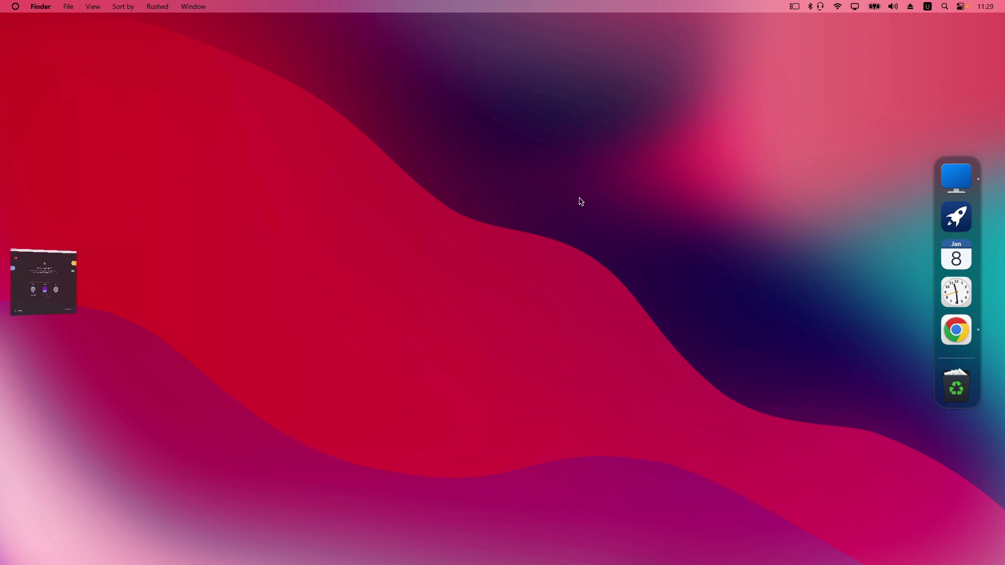
left_click(46, 282)
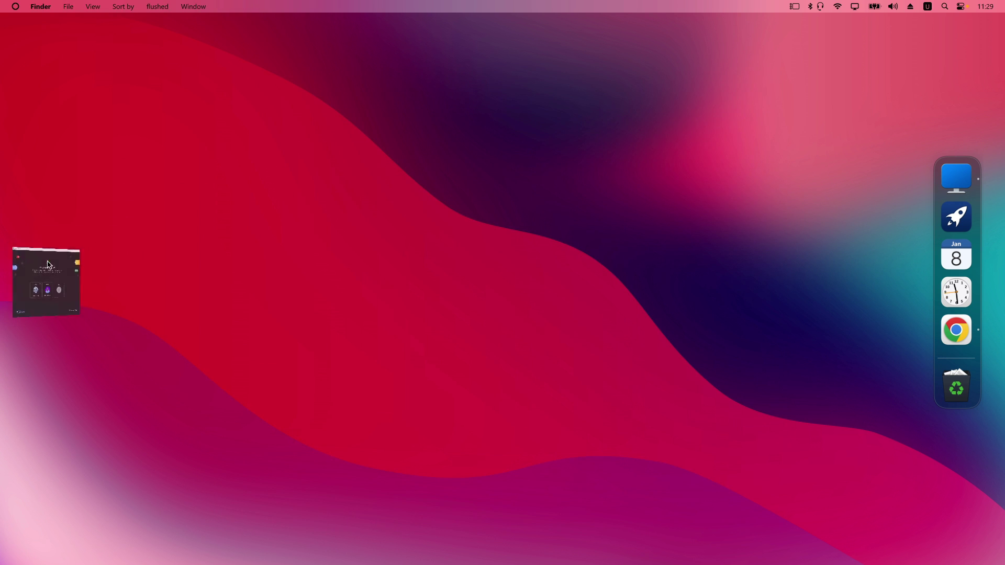
key("super+Down")
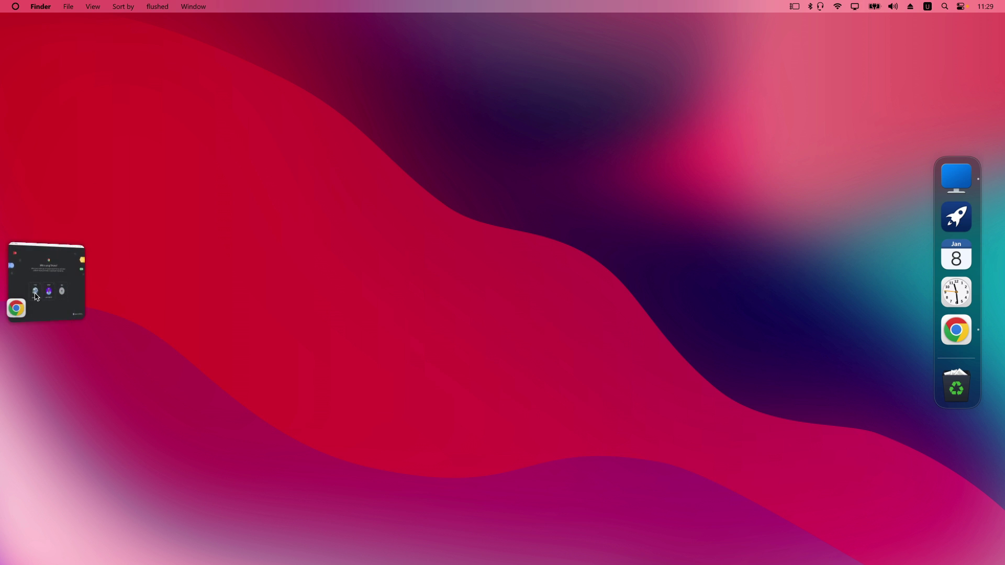
left_click(44, 275)
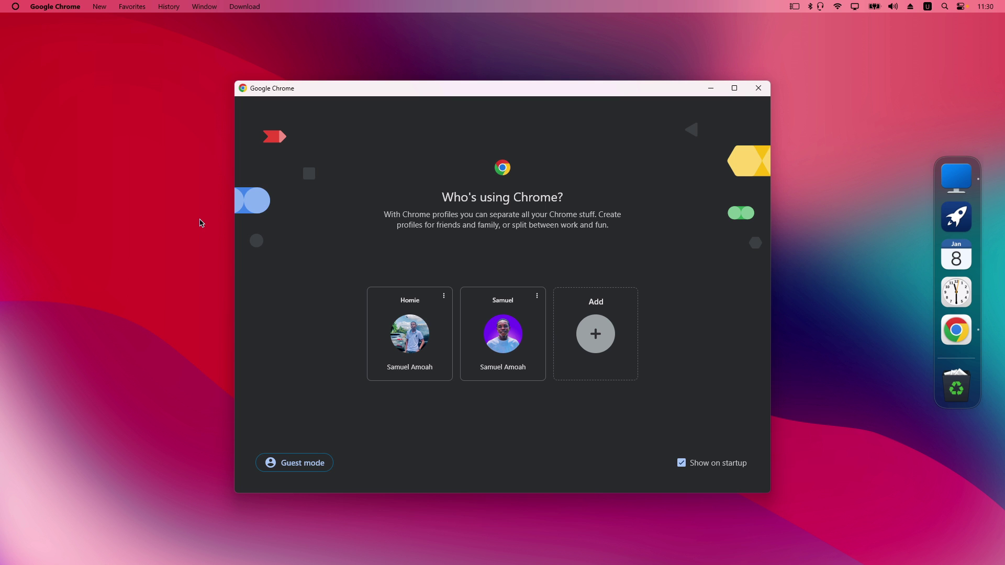
key("super+Down")
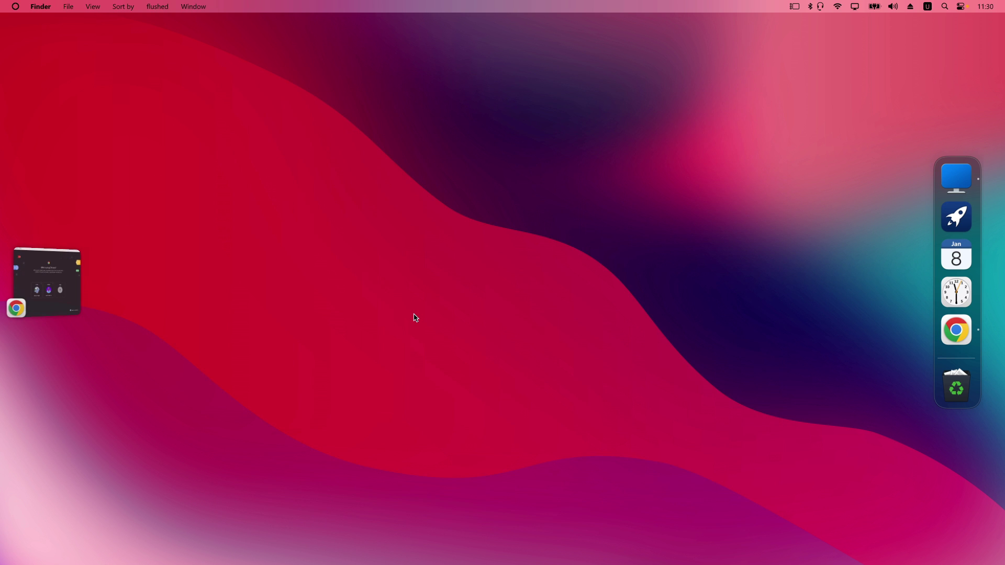